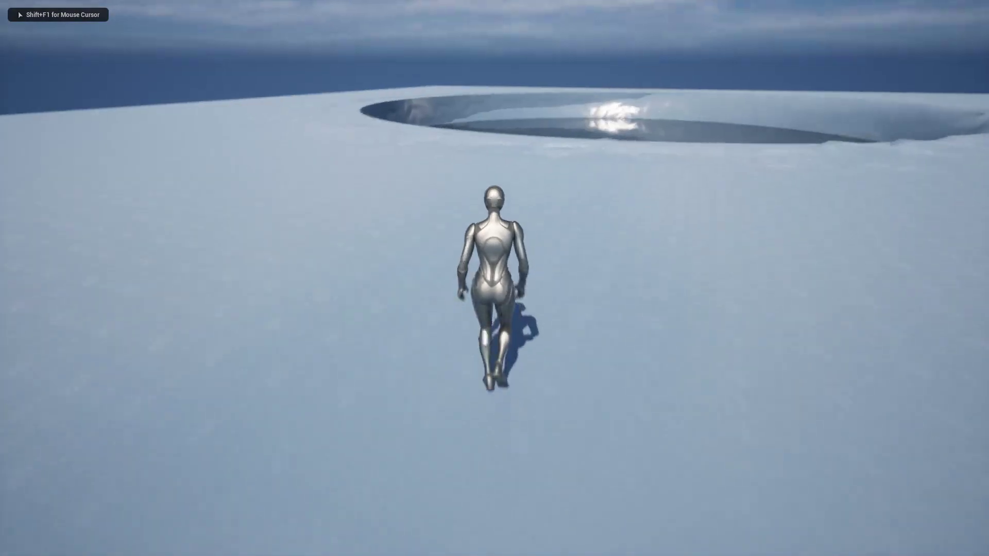
- Walk the character across the ice toward the crater and jump into the water pit
key("d")
key("w")
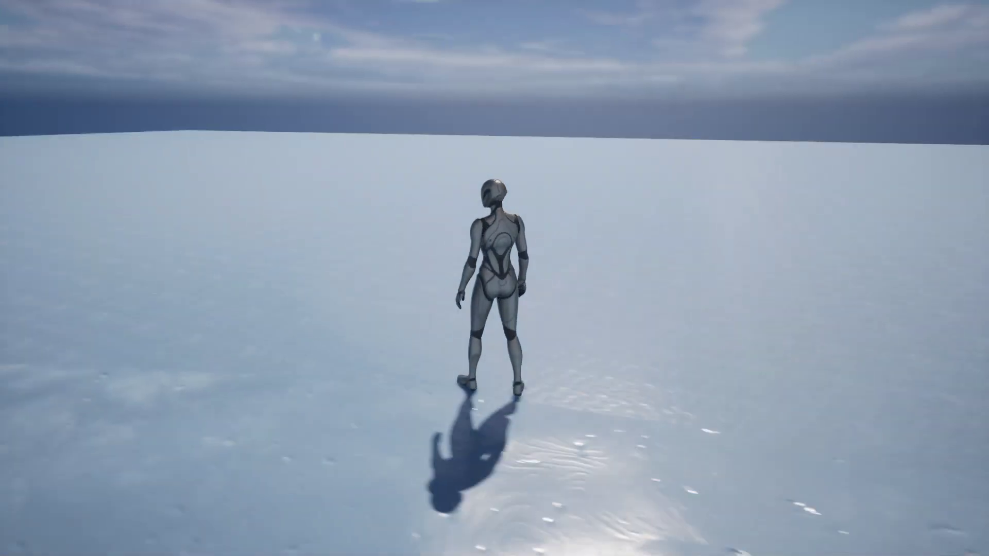
key("w")
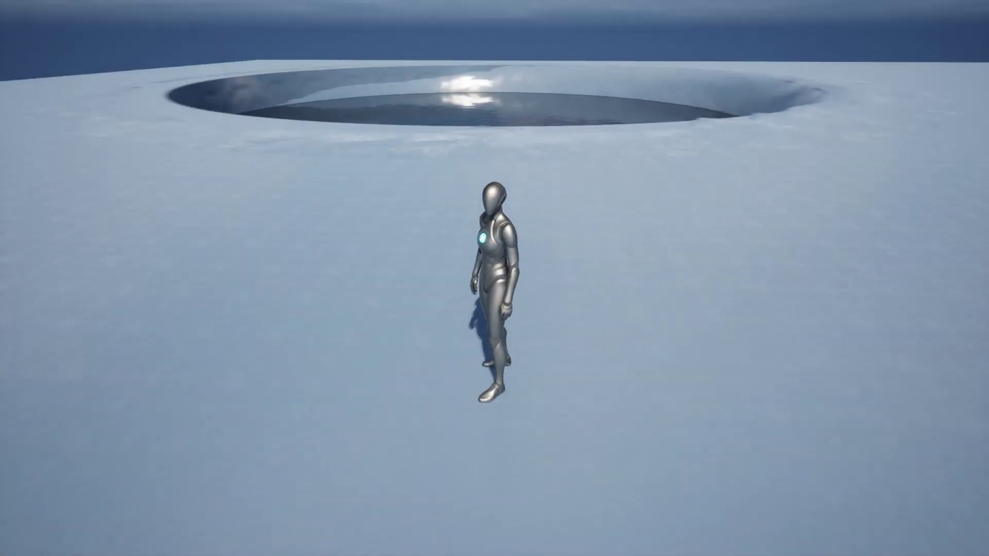
key("w")
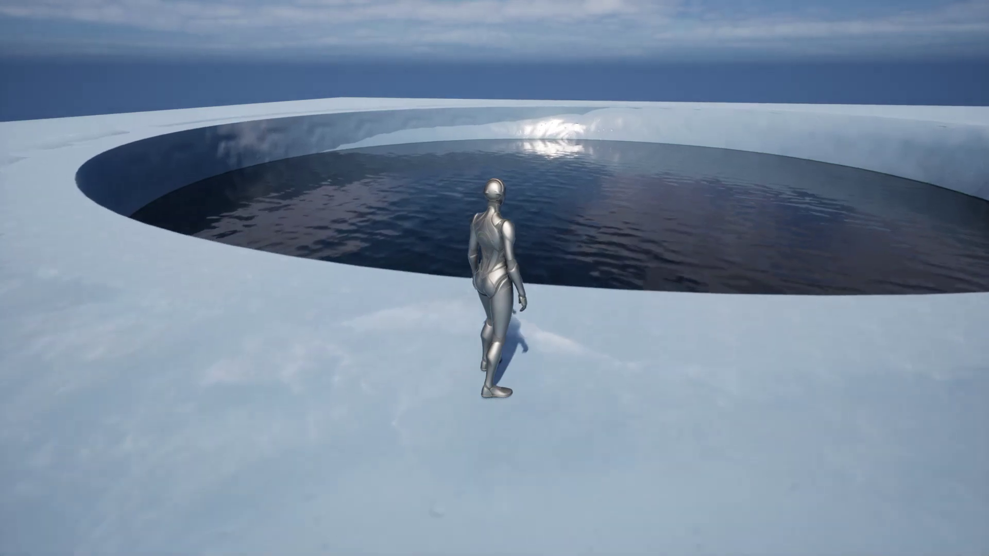
key("space")
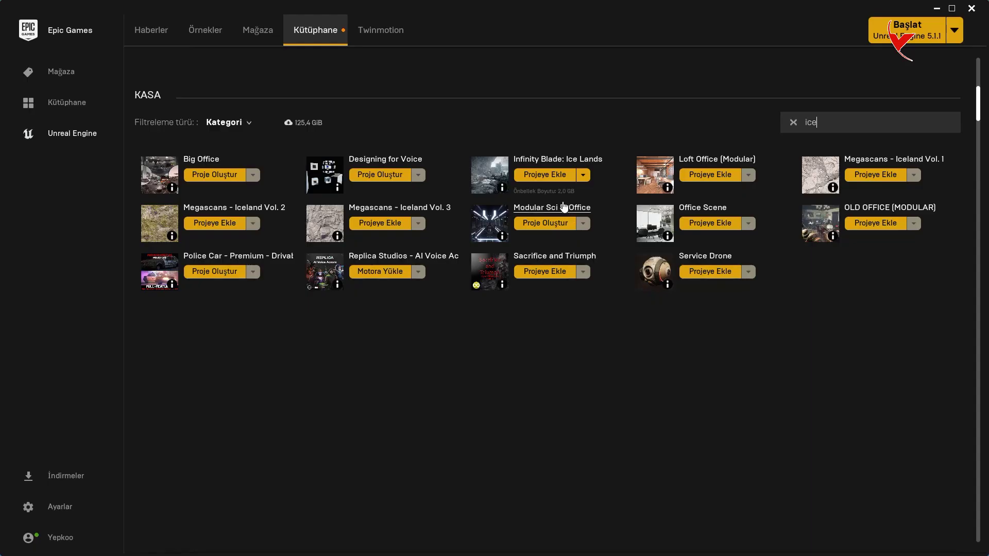
- Add Infinity Blade: Ice Lands to the PhysicsVolume project using engine version 5.0
left_click(548, 177)
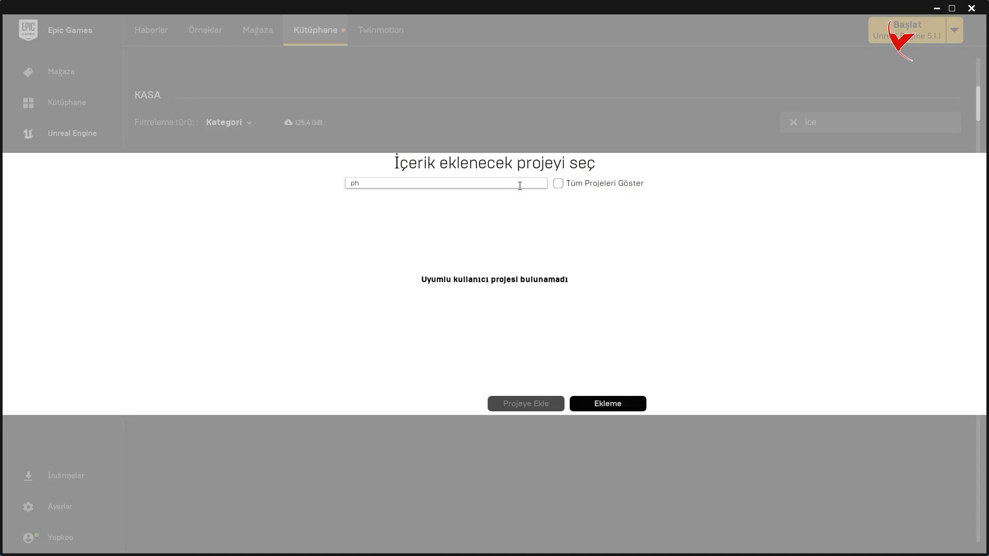
left_click(558, 183)
left_click(379, 232)
left_click(408, 383)
left_click(404, 366)
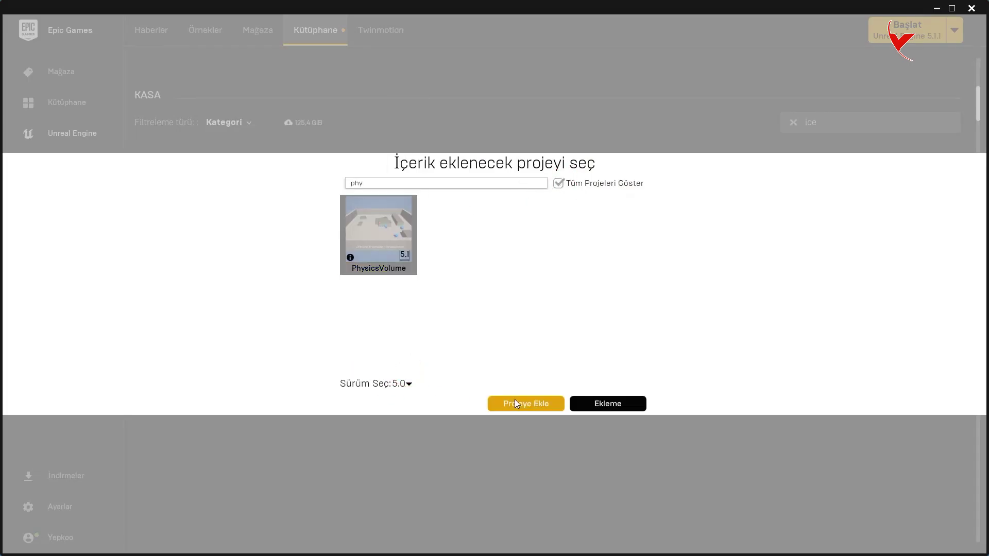
left_click(516, 403)
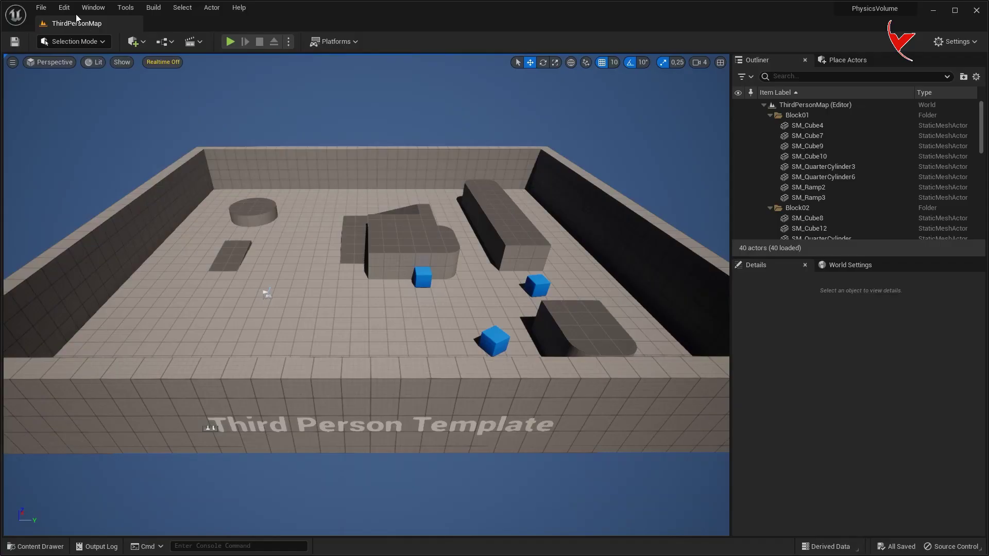
- Enable the experimental Water plugin, restart the editor, and begin a new level
left_click(64, 7)
left_click(109, 168)
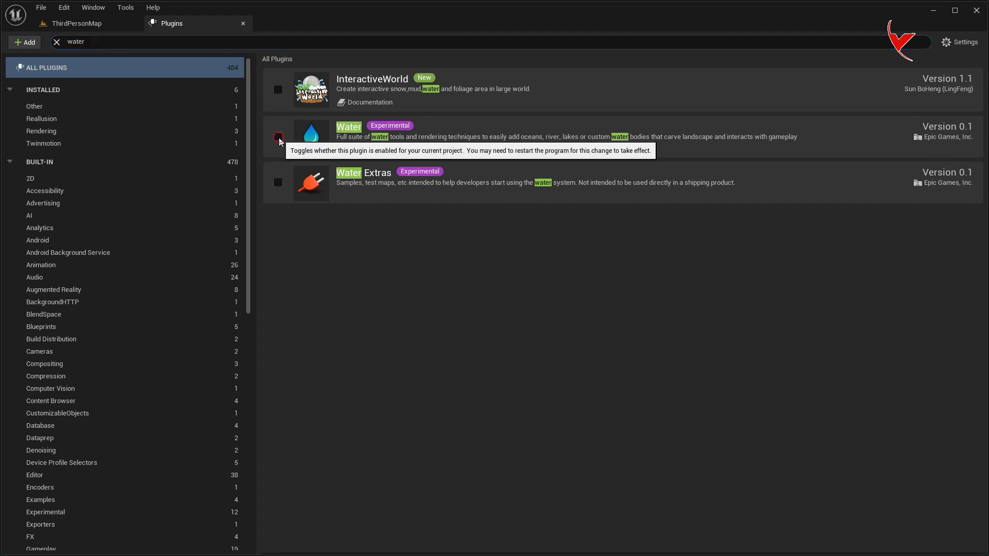
left_click(278, 137)
left_click(603, 290)
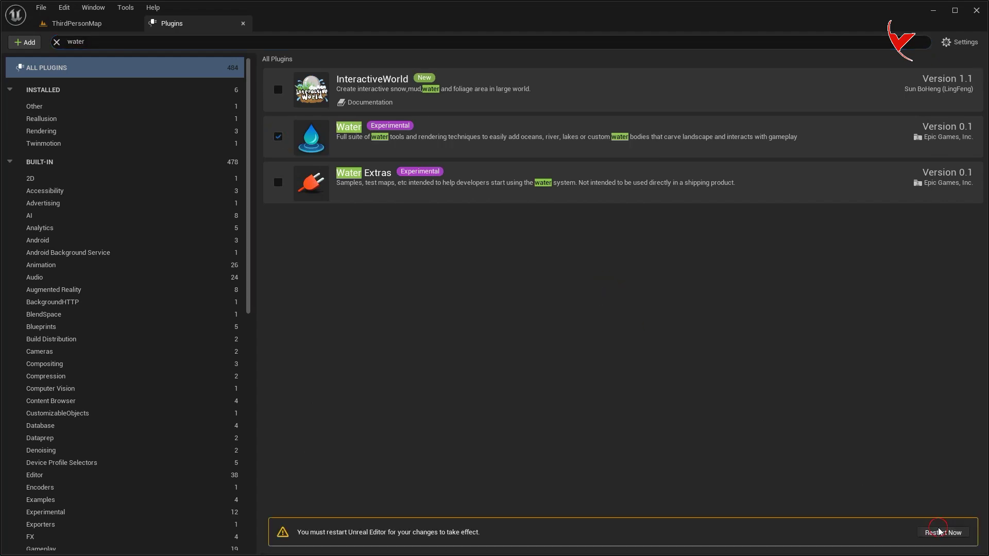
left_click(938, 531)
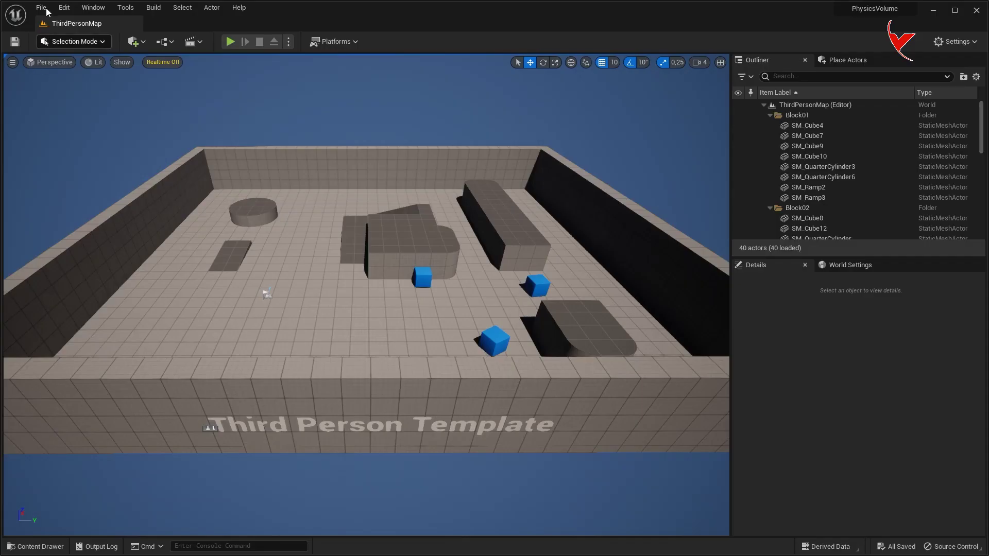
left_click(41, 7)
left_click(56, 30)
- Create a Basic level and scale its Floor to 10 on X and Y
left_click(516, 194)
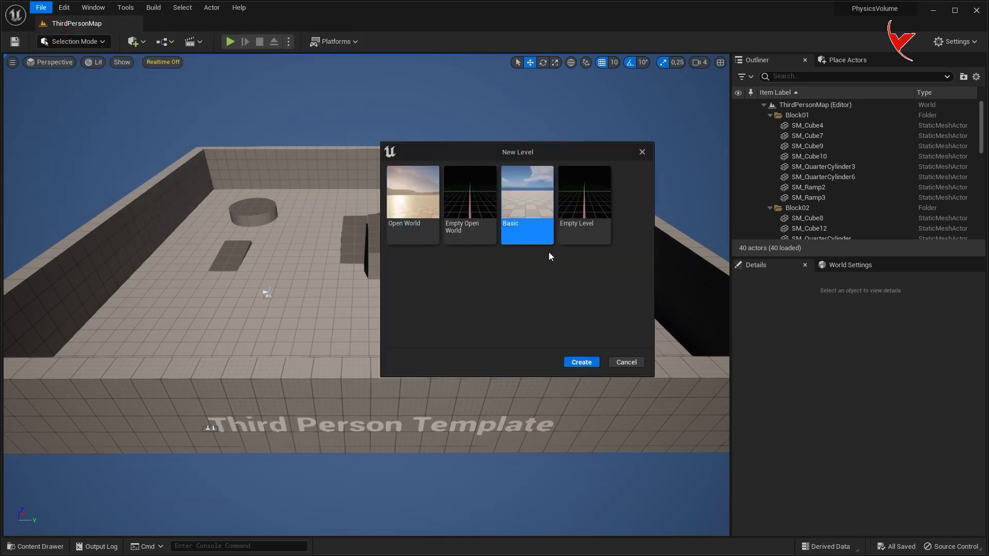
left_click(578, 363)
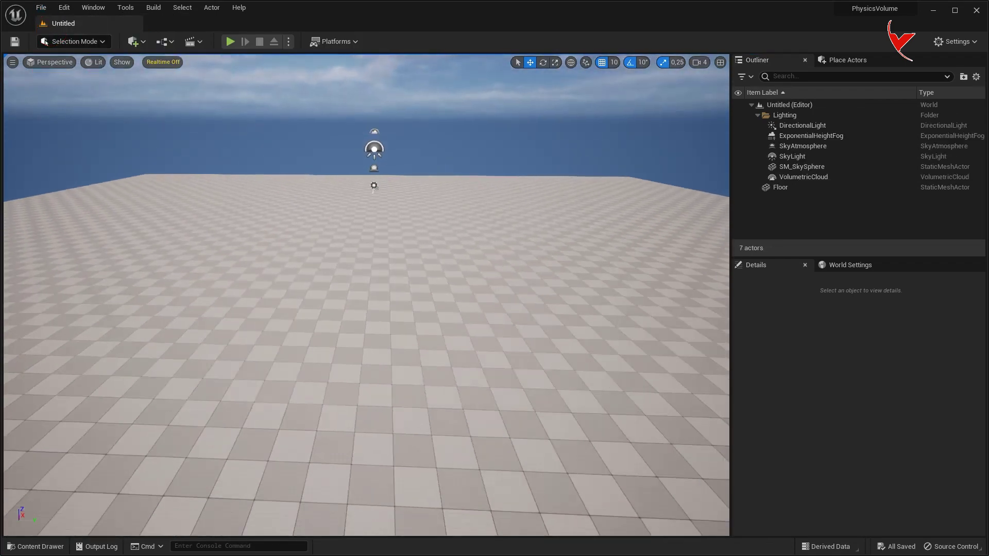
scroll(507, 325, "down", 5)
left_click(507, 325)
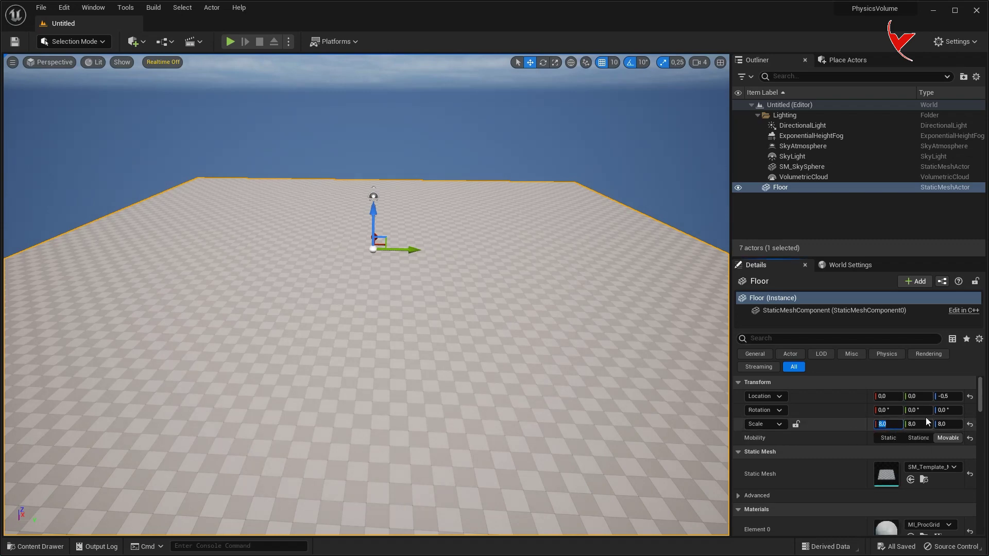
type("10")
key("Tab")
type("10")
key("Return")
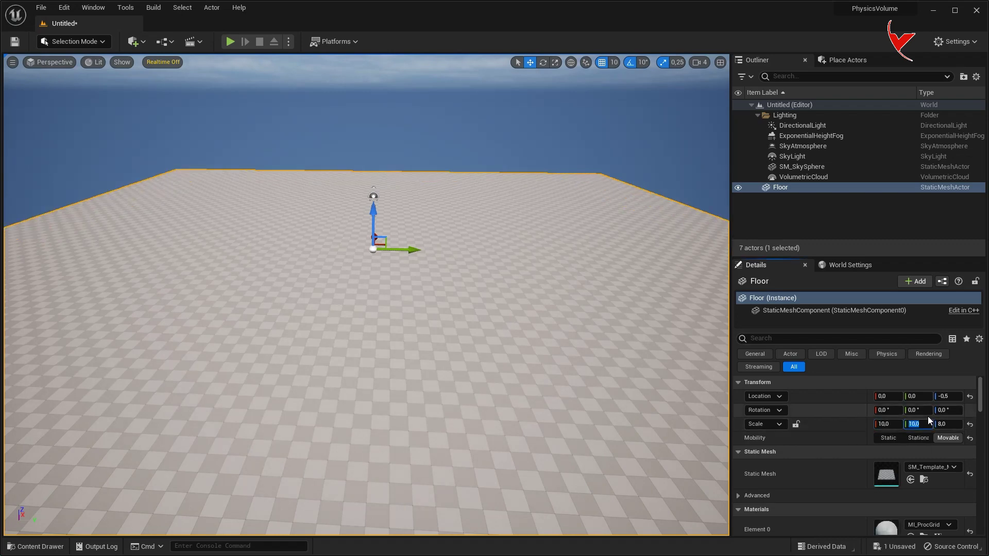
- Apply M_Ice_VertPaint_Mobile from Env_Ice_Terrain Materials to the Floor and save the level as NewMap
key("ctrl+space")
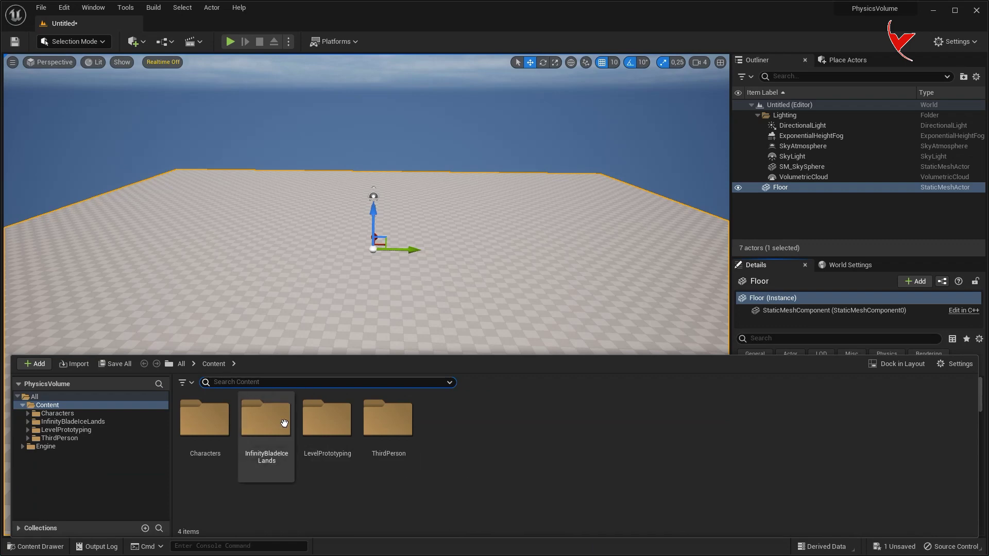
double_click(266, 419)
double_click(265, 420)
double_click(281, 423)
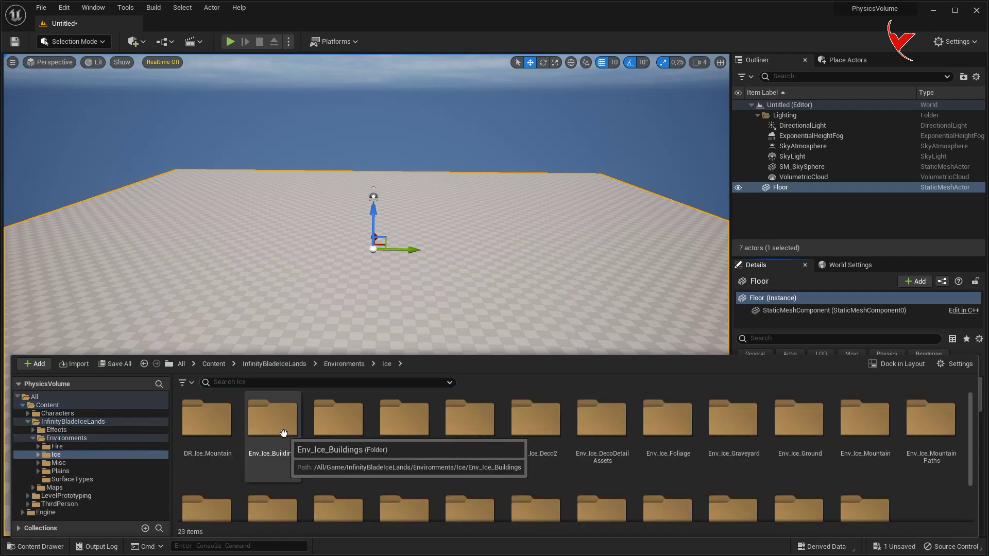
scroll(282, 428, "down", 1)
double_click(333, 479)
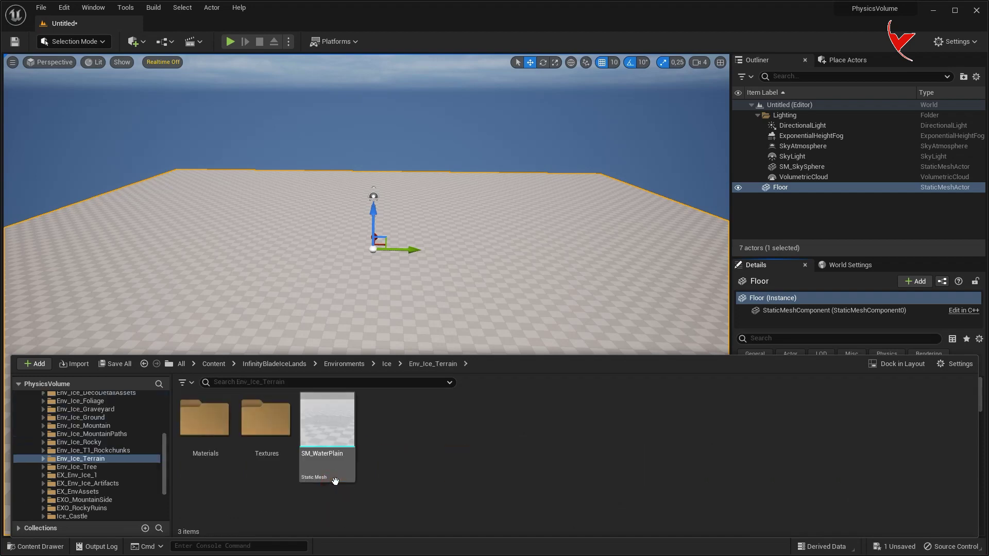
double_click(205, 419)
scroll(400, 472, "down", 2)
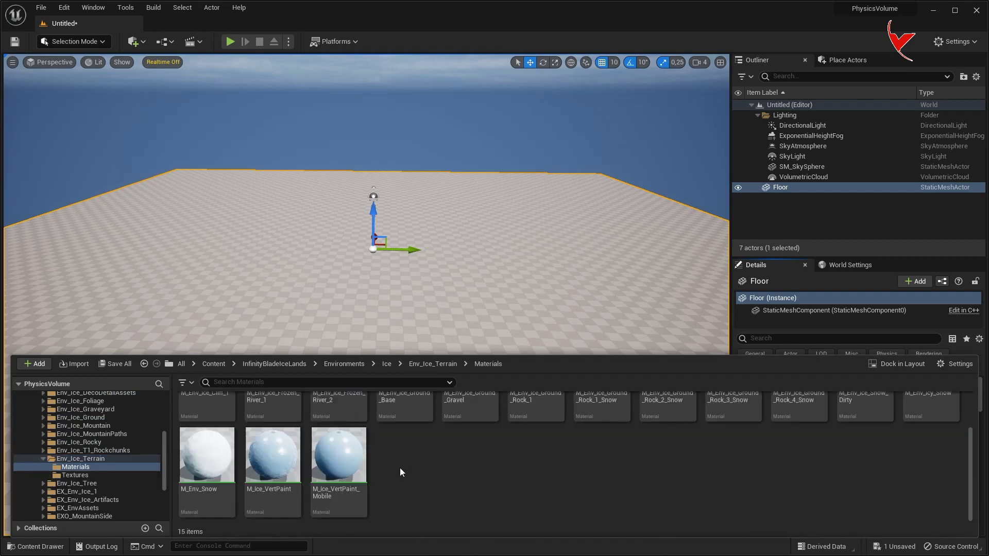
left_click(338, 458)
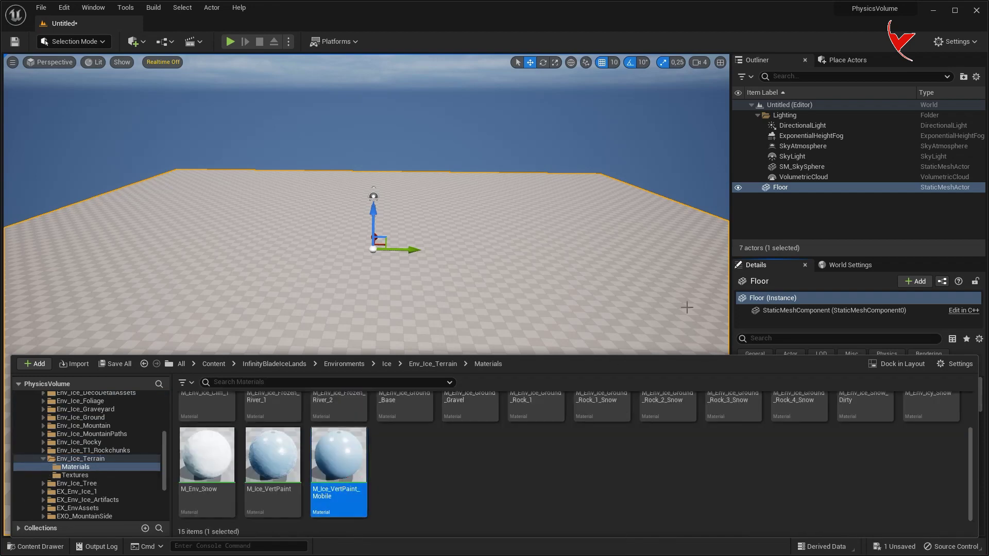
left_click(687, 302)
scroll(806, 422, "down", 3)
scroll(824, 438, "down", 3)
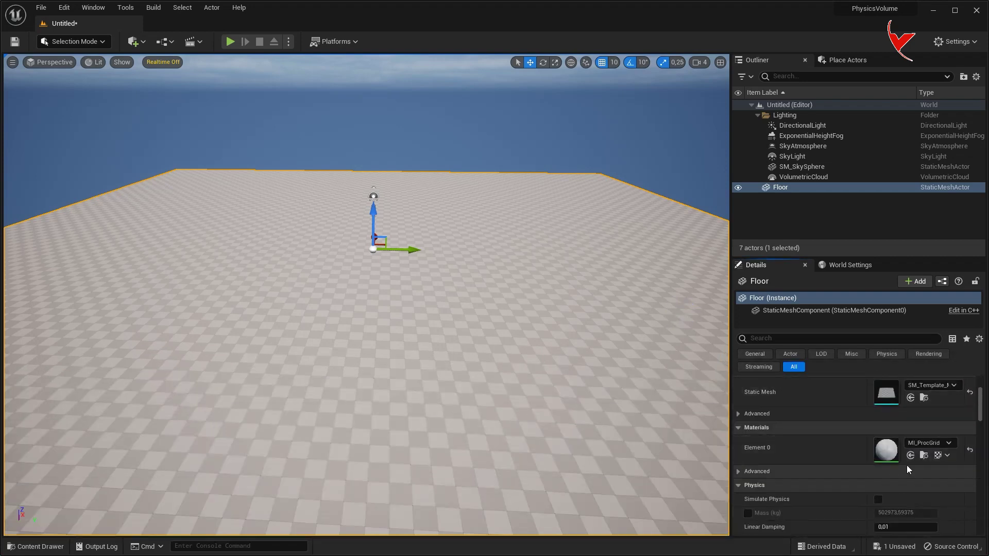
left_click(910, 455)
key("ctrl+s")
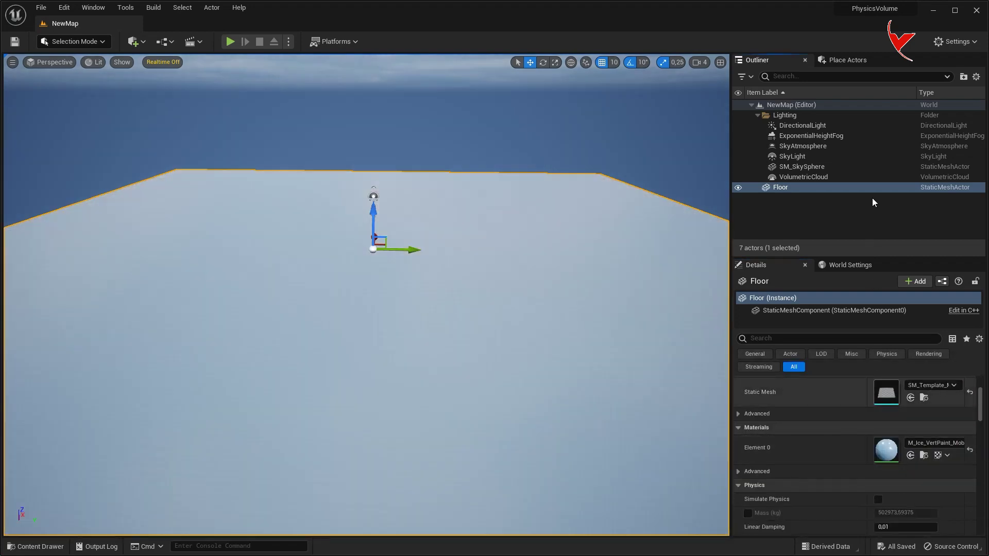
- Place a PhysicsVolume stretched over the floor and set its Fluid Friction to 0,1
left_click(848, 61)
type("P")
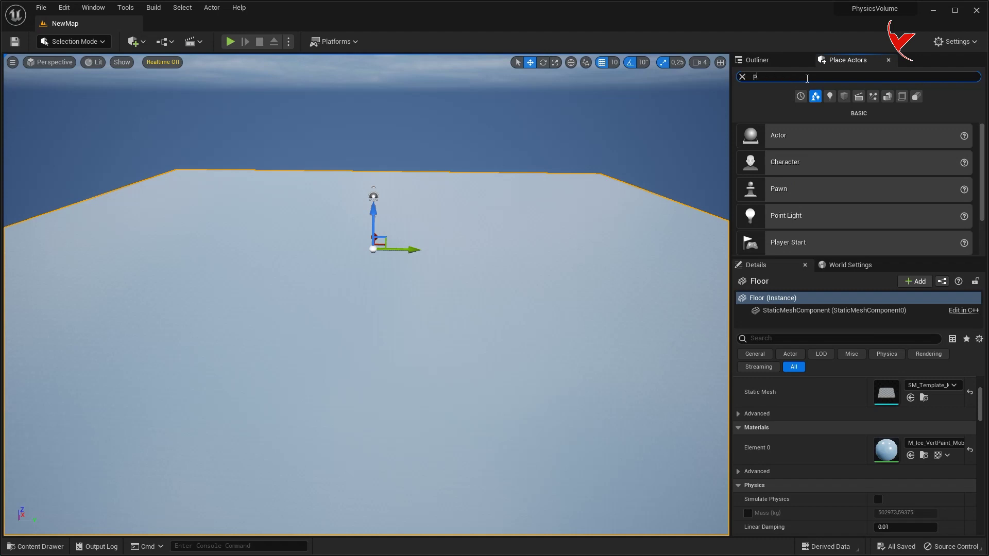
type("hys")
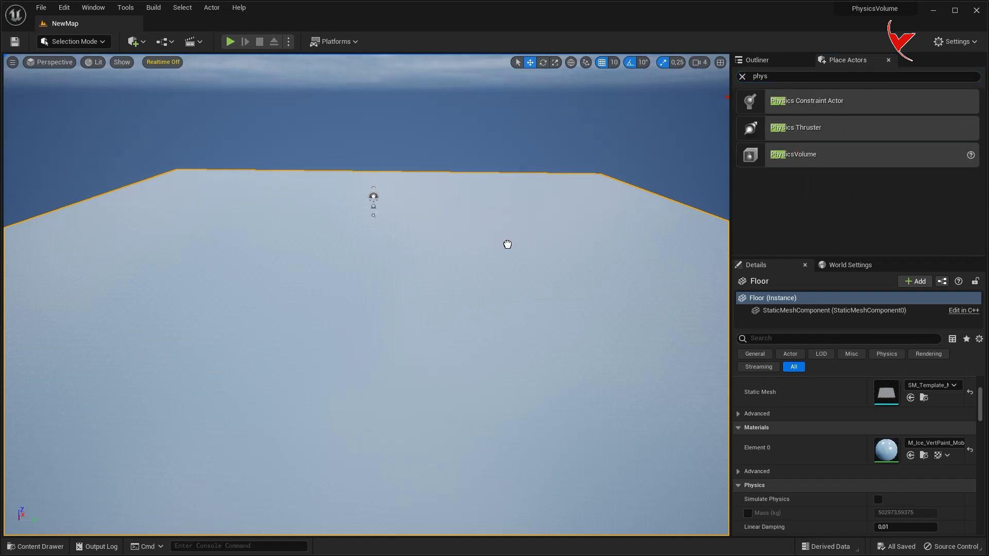
left_click_drag(371, 295, 371, 295)
right_click_drag(536, 141, 433, 193)
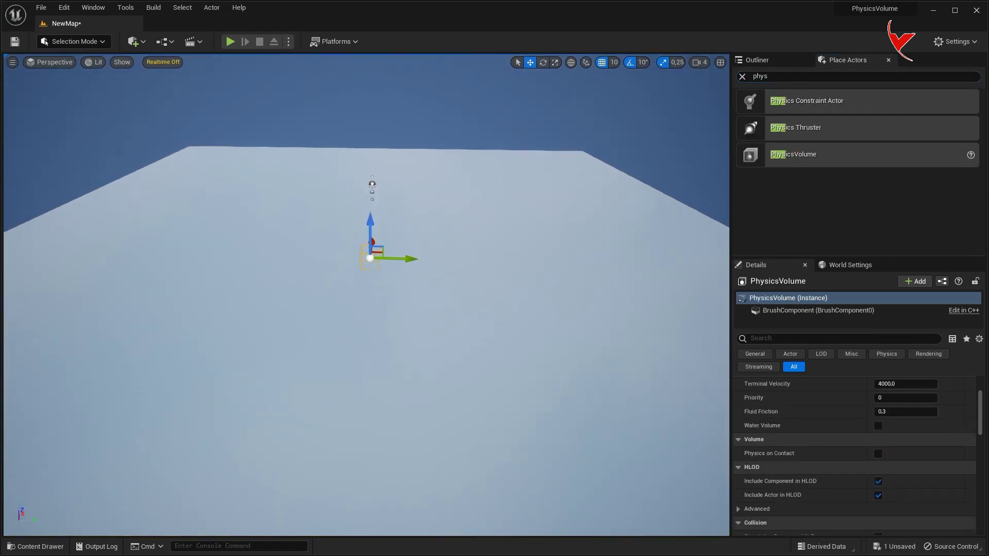
scroll(433, 193, "down", 5)
left_click(555, 62)
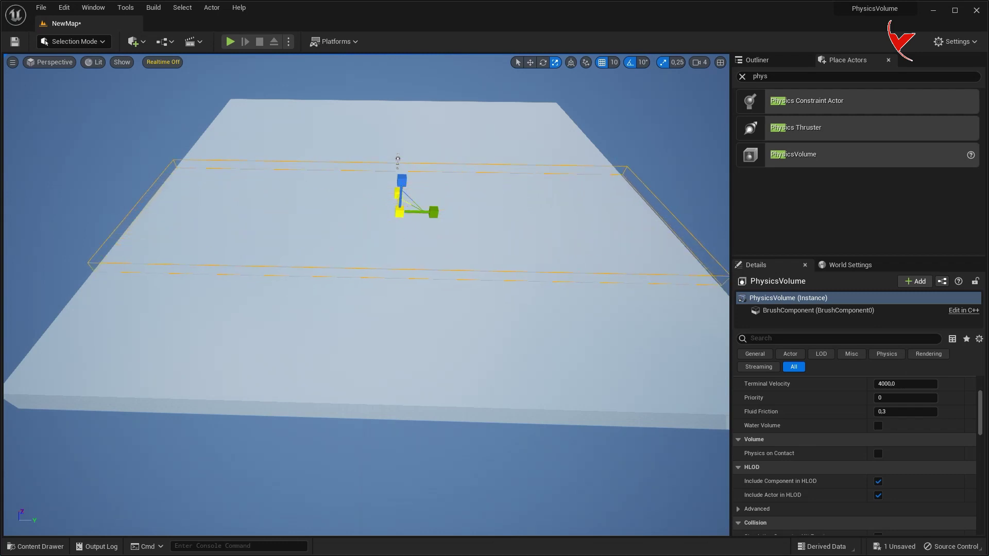
left_click_drag(400, 212, 407, 206)
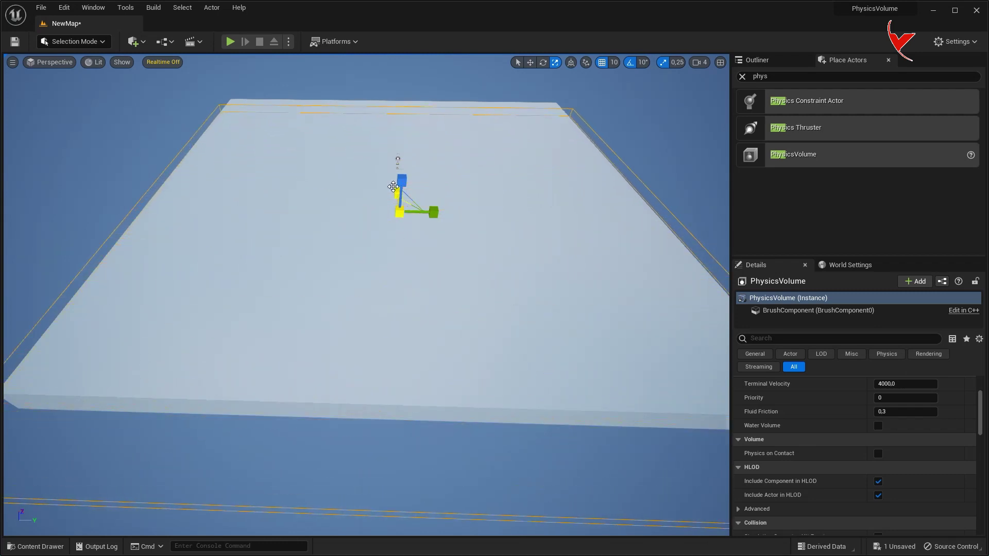
key("w")
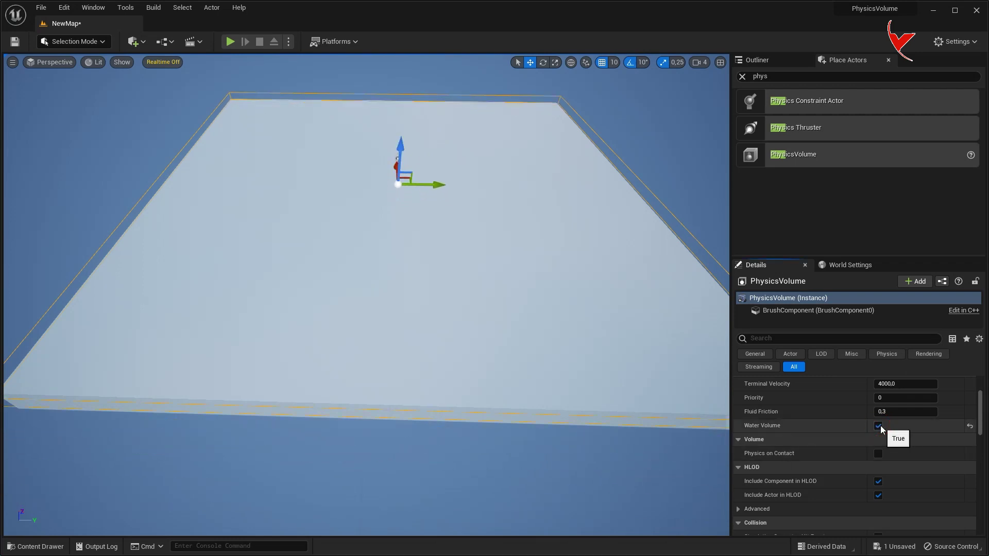
left_click(881, 412)
type("0,1")
key("Return")
- Place a Player Start on the floor
left_click(781, 76)
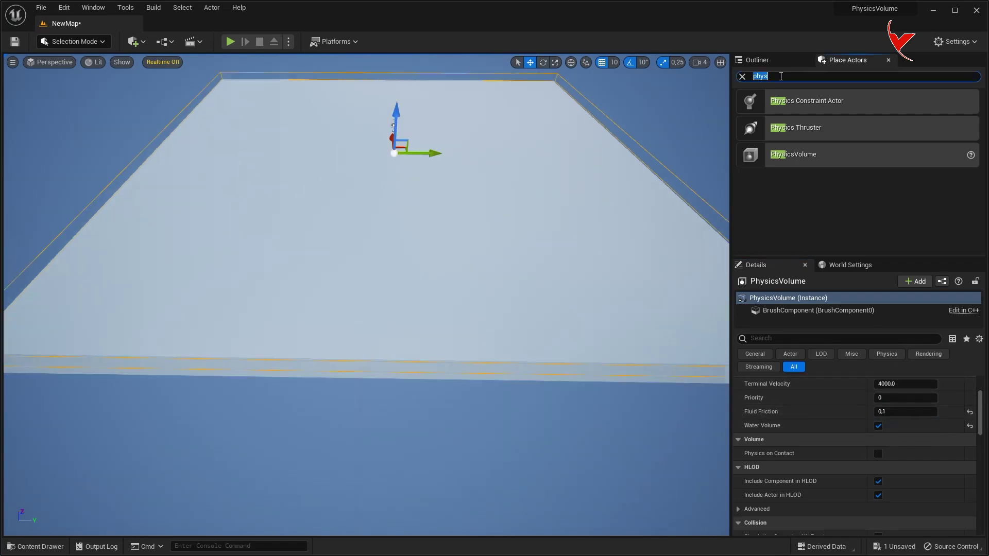
type("pa")
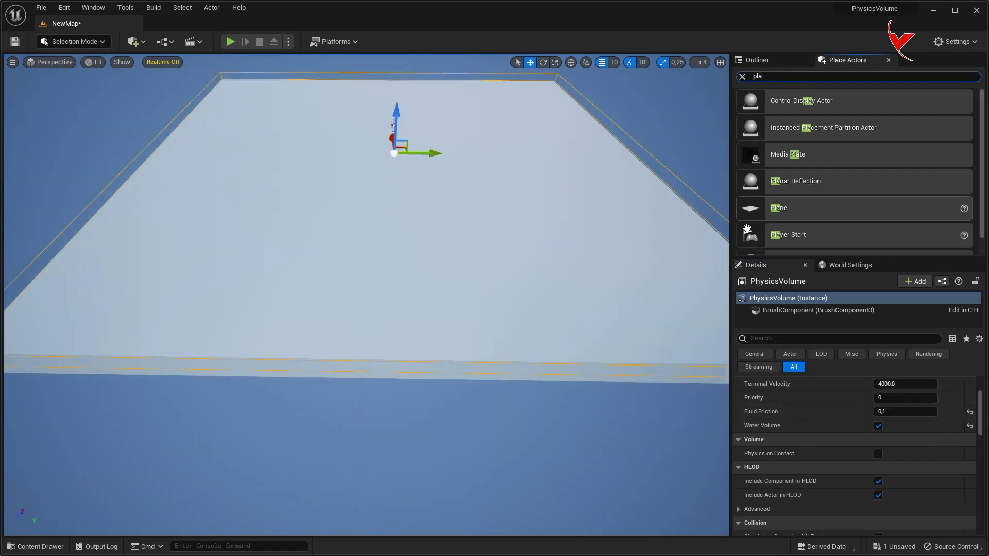
left_click_drag(395, 289, 395, 287)
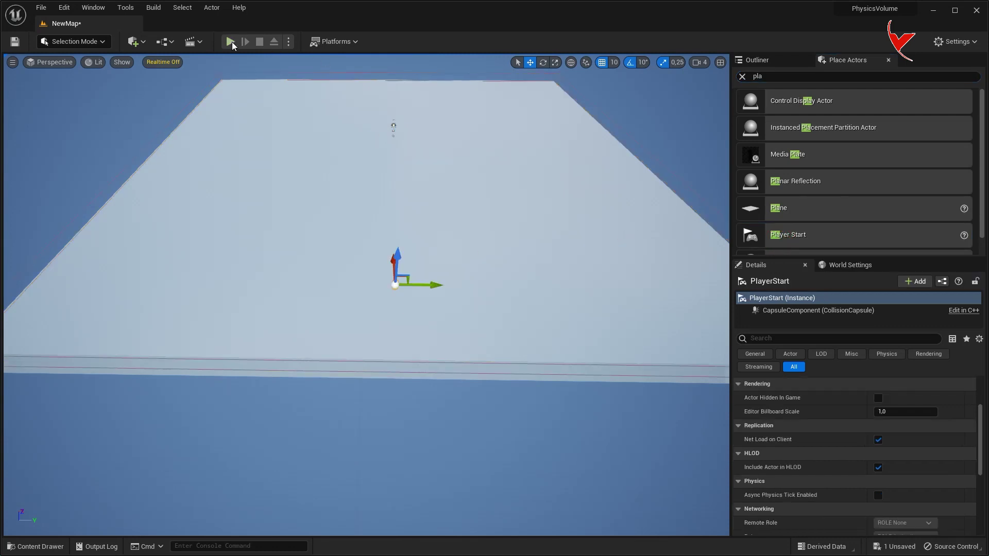
left_click(231, 42)
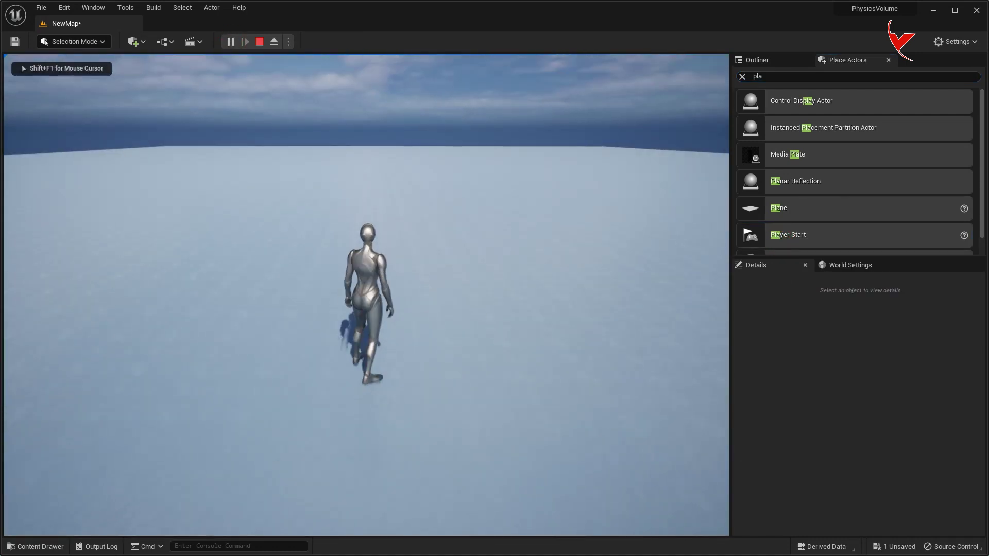
key("w")
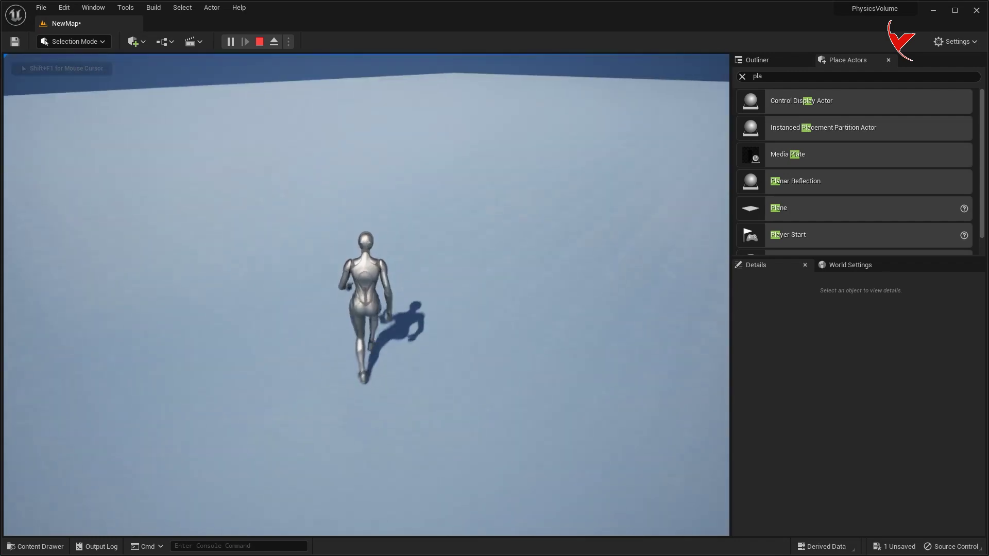
key("w")
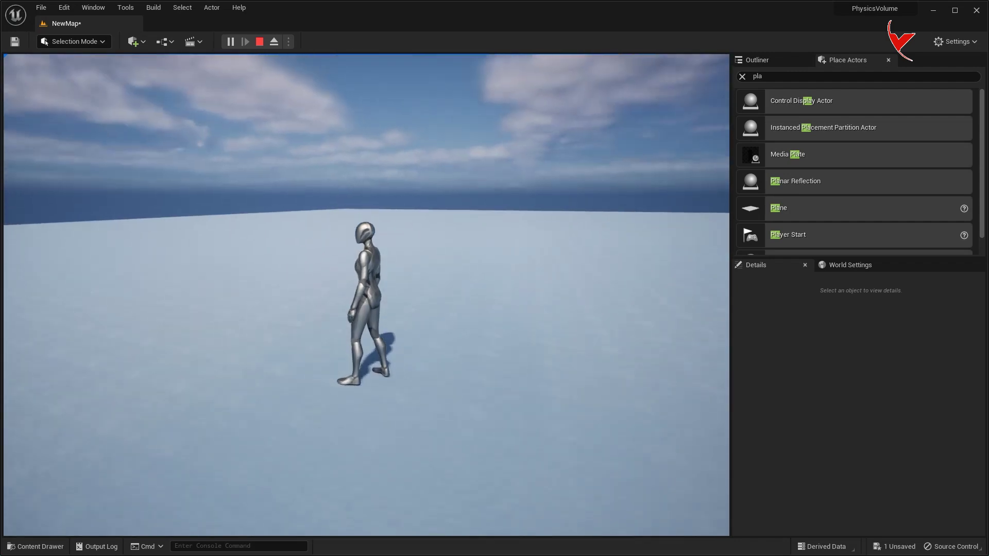
key("Escape")
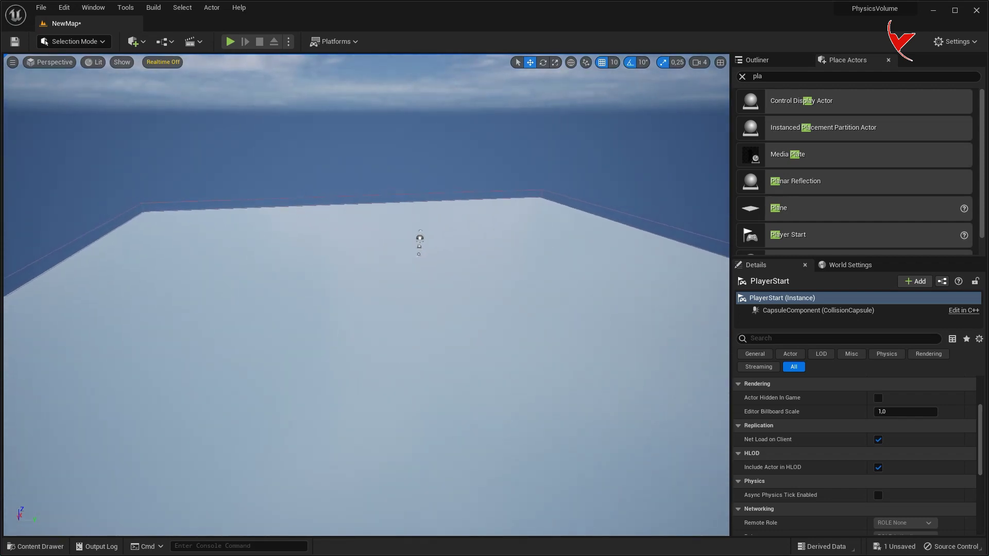
left_click(66, 47)
- Start a Modeling Mode cylinder with radius 2000 and height 2000
left_click(75, 100)
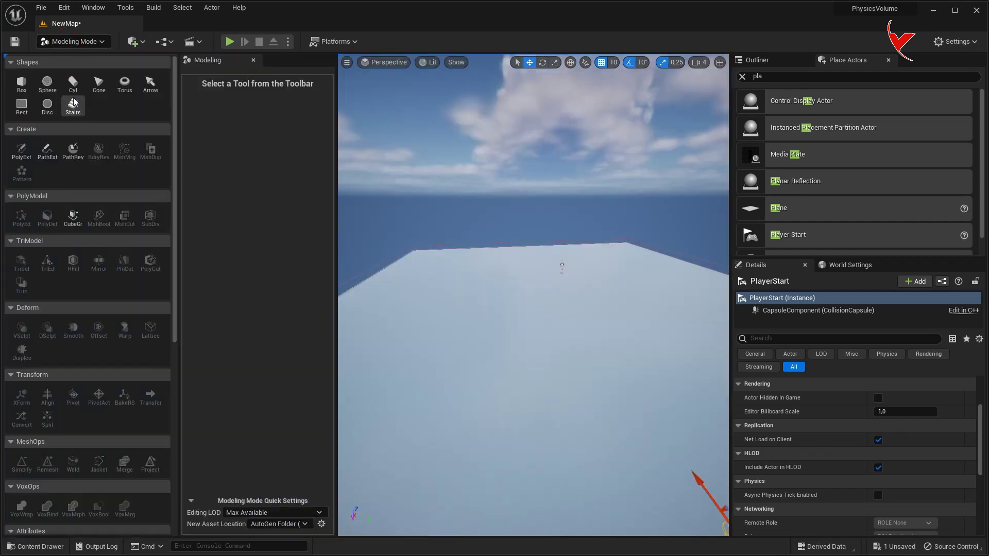
left_click(74, 88)
mouse_move(460, 261)
right_mouse_down()
mouse_move(460, 319)
mouse_move(482, 299)
right_mouse_up()
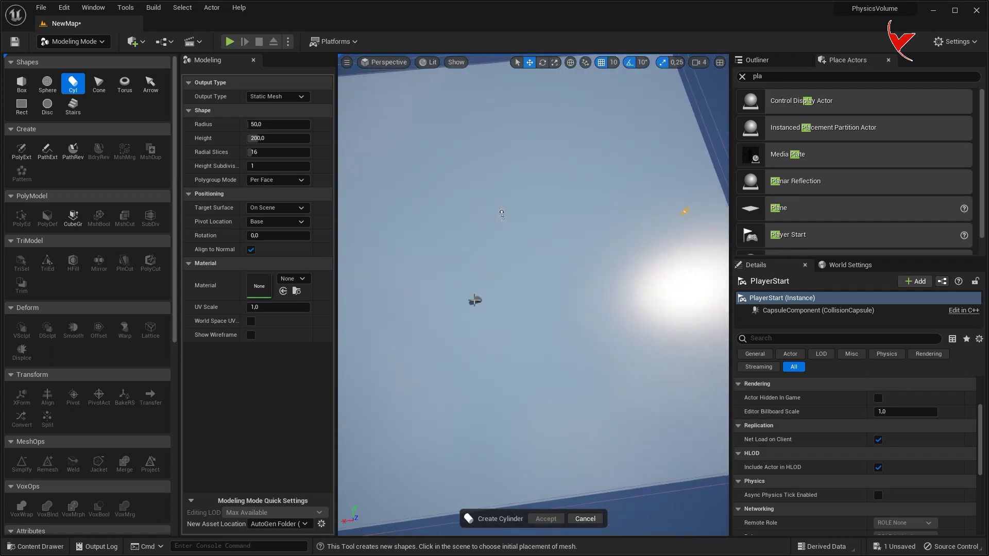
mouse_move(264, 122)
left_mouse_down()
mouse_move(309, 123)
mouse_move(268, 138)
left_mouse_up()
type("1000")
key("Return")
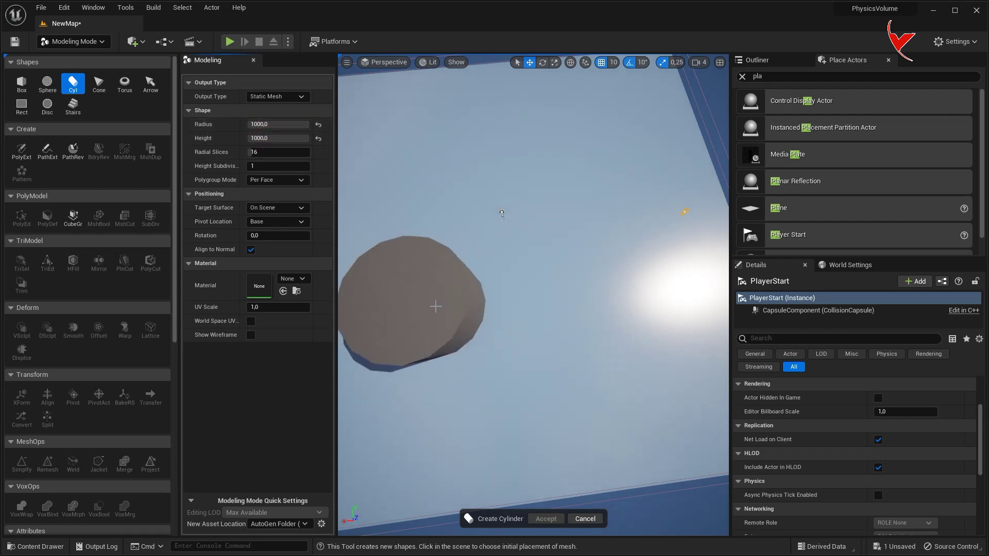
left_click(290, 126)
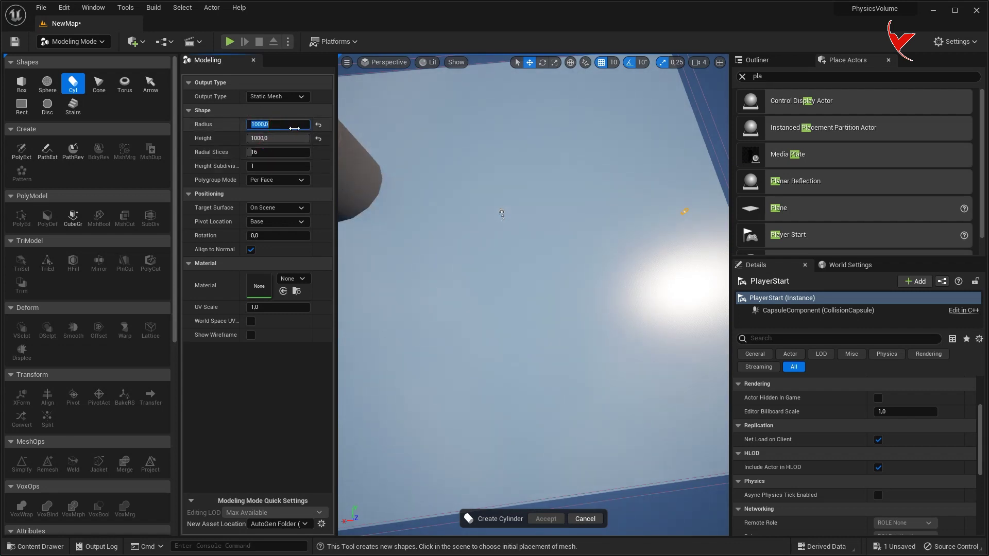
type("200")
key("Return")
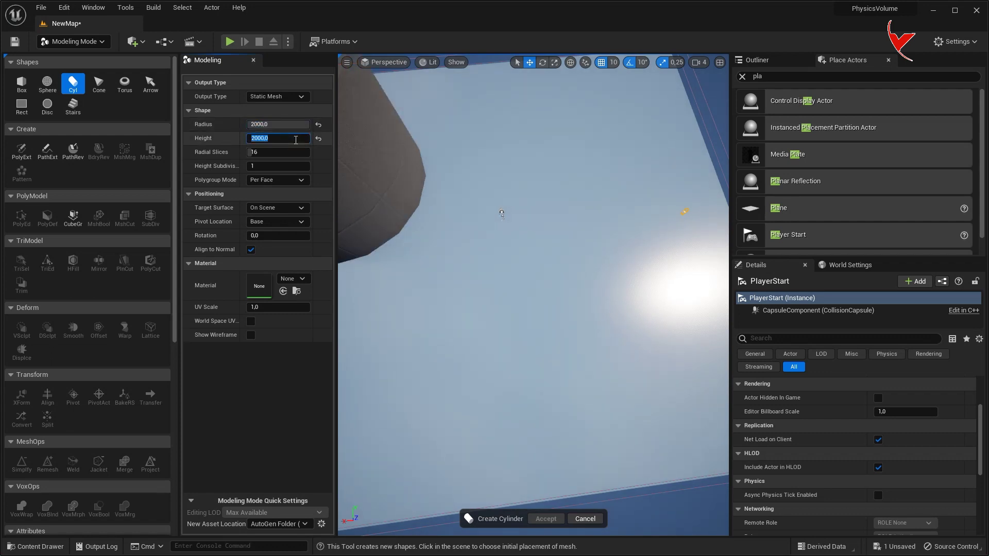
key("Return")
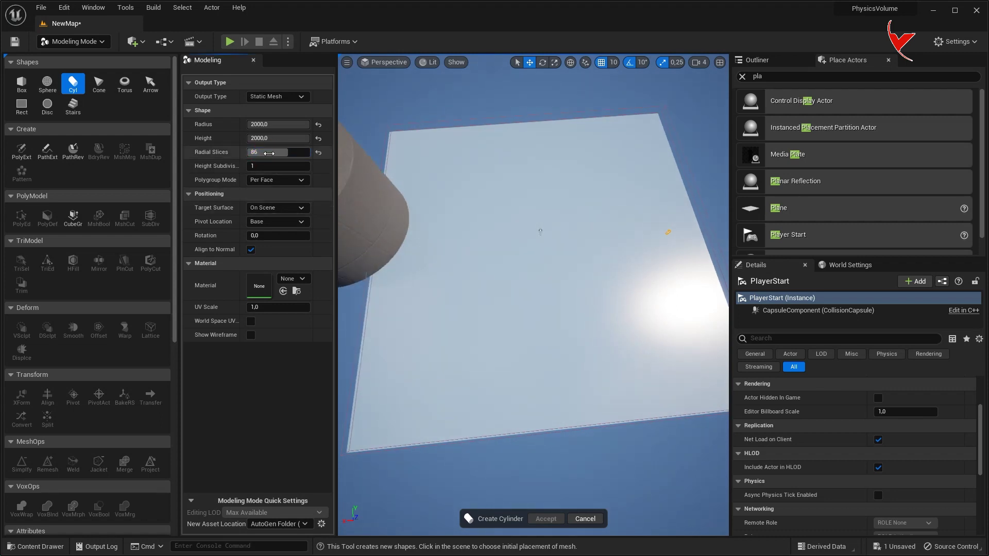
- Give the cylinder 99 radial slices, place it on the floor, accept it, and return to Selection Mode
left_click_drag(268, 153, 281, 153)
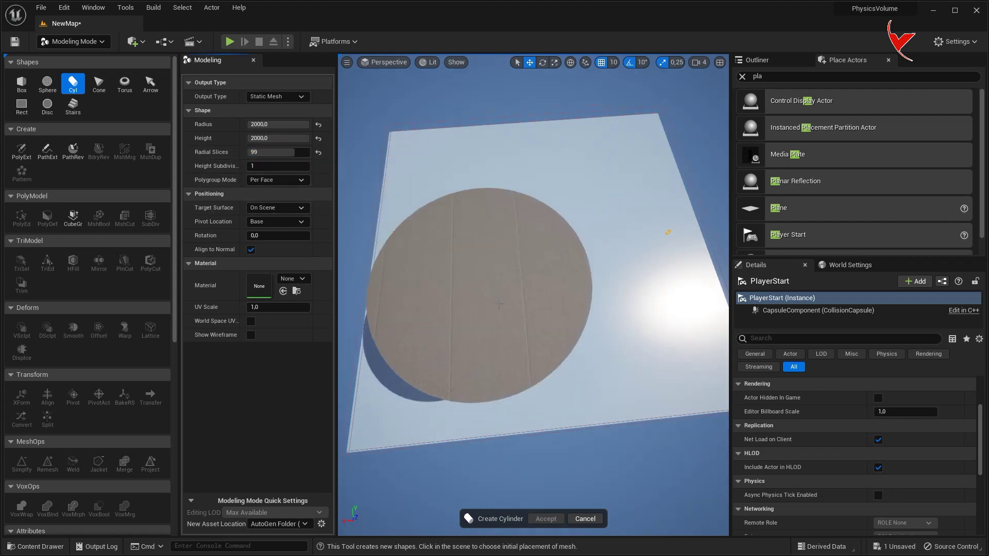
right_click_drag(499, 304, 499, 304)
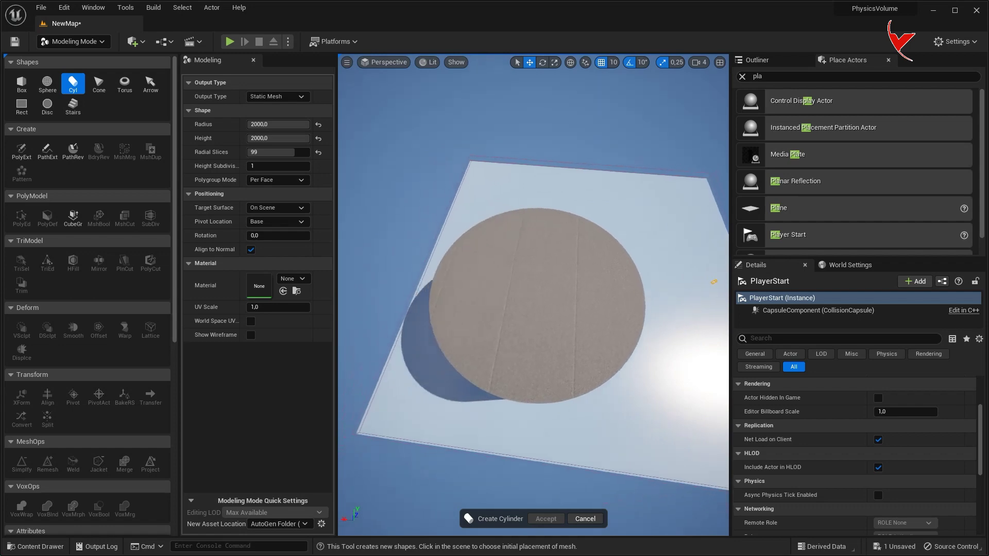
right_click_drag(514, 342, 514, 342)
left_click(515, 341)
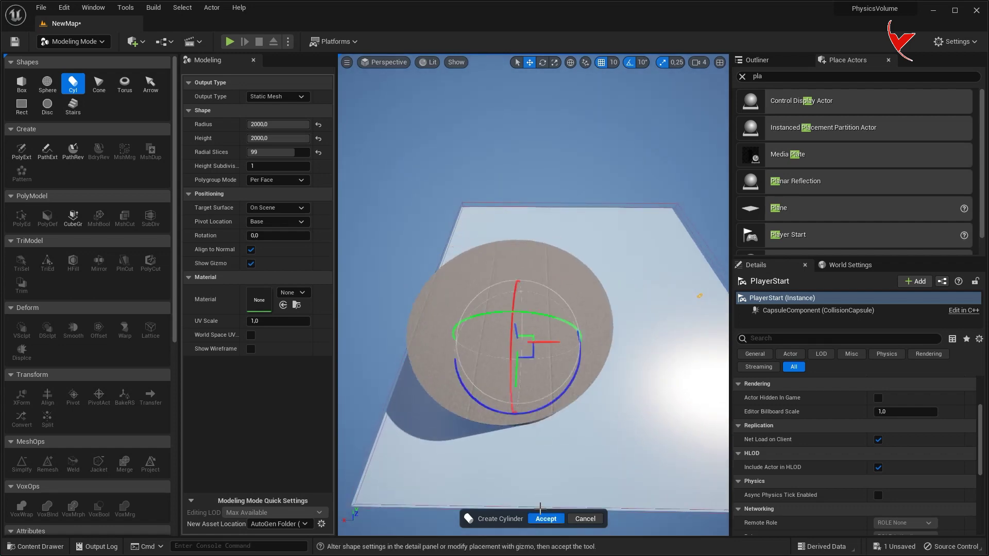
left_click(547, 519)
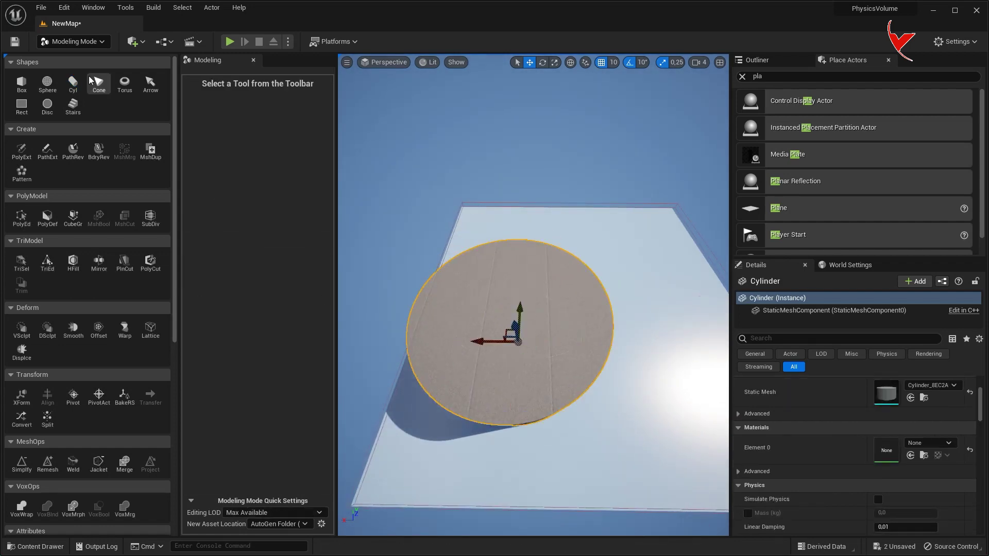
left_click(74, 41)
left_click(69, 50)
- Duplicate the Cylinder from the Outliner as Cylinder2, leaving the original hidden
right_click_drag(360, 309, 360, 247)
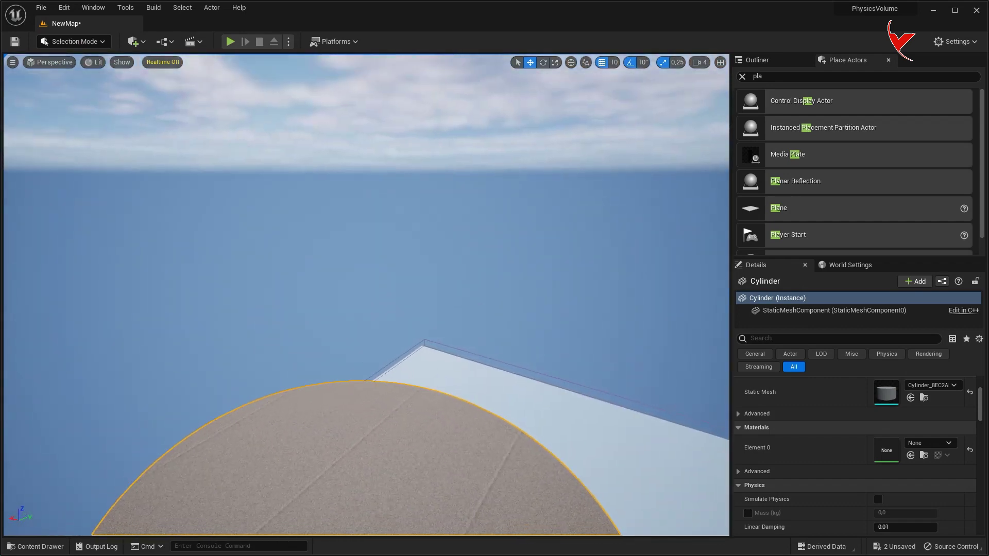
mouse_move(466, 232)
right_mouse_down()
mouse_move(466, 308)
mouse_move(358, 313)
right_mouse_up()
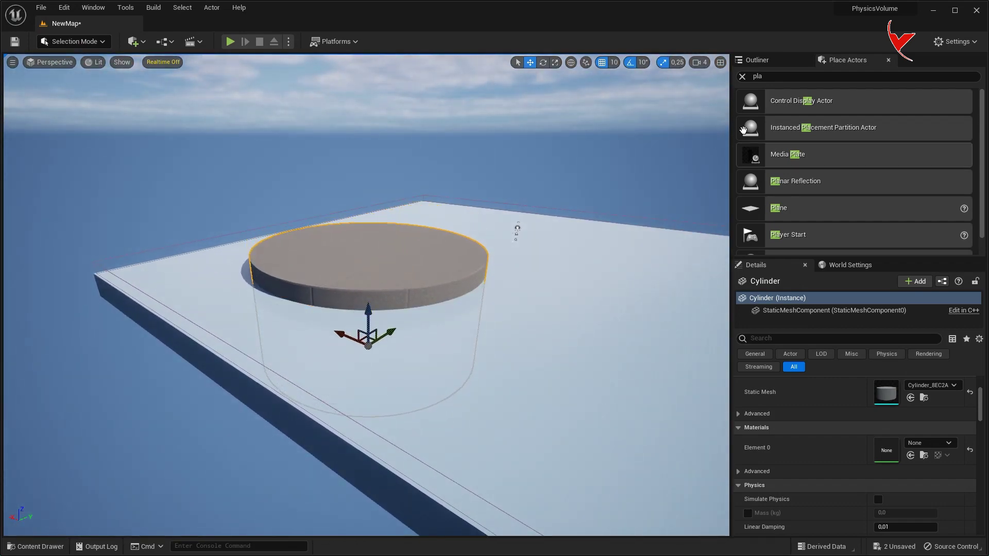
left_click(770, 64)
right_click(792, 189)
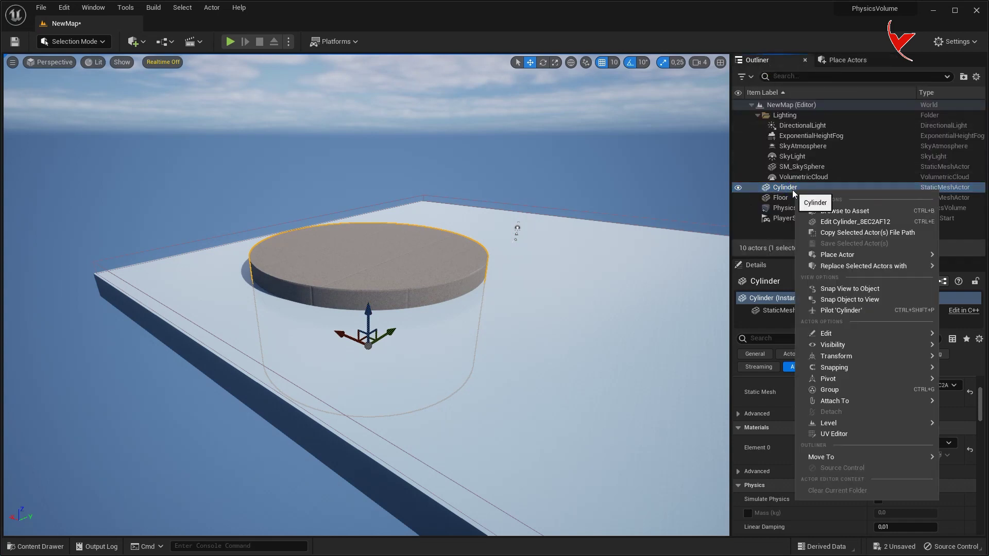
mouse_move(835, 333)
left_click(961, 367)
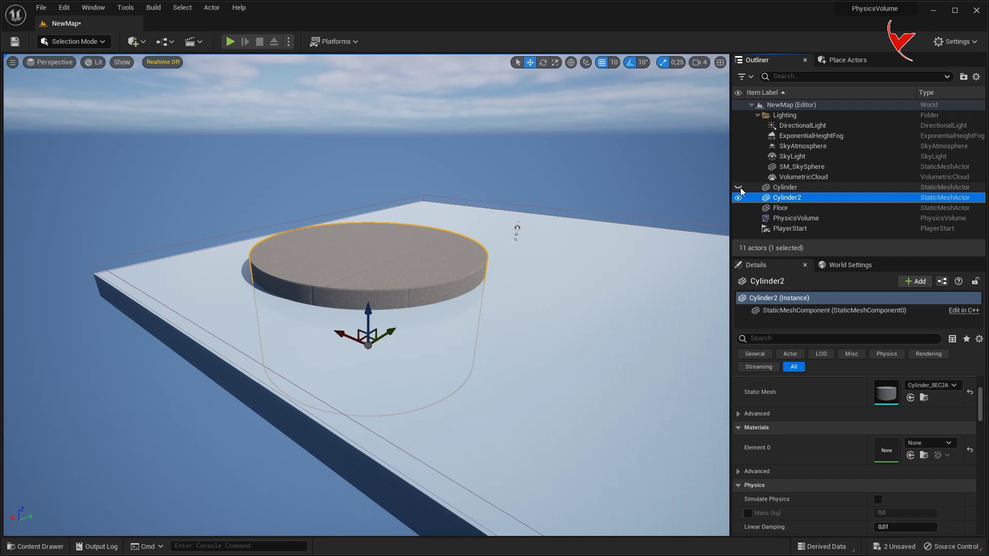
- Select the Floor together with Cylinder2 and switch to Modeling Mode
left_click(503, 329, "ctrl")
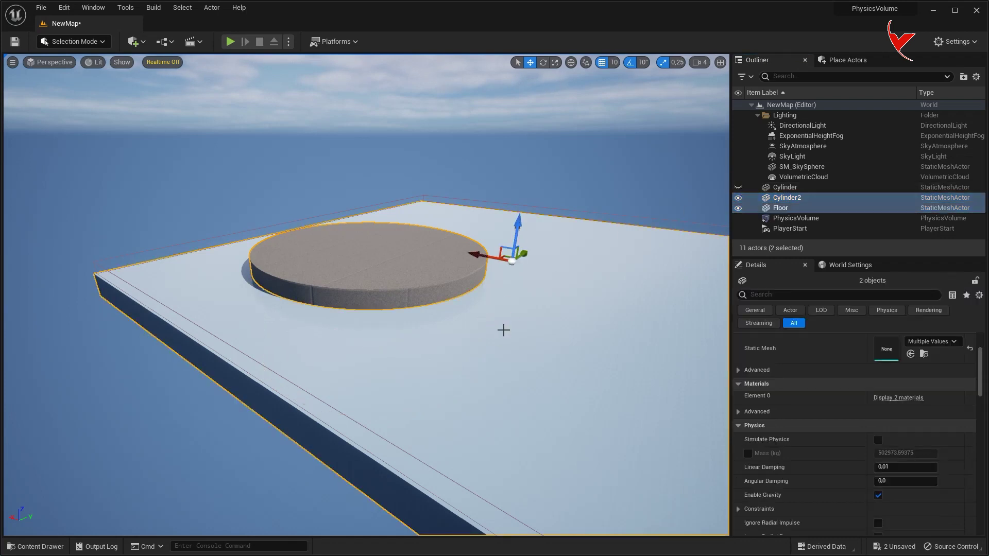
left_click(74, 41)
left_click(85, 103)
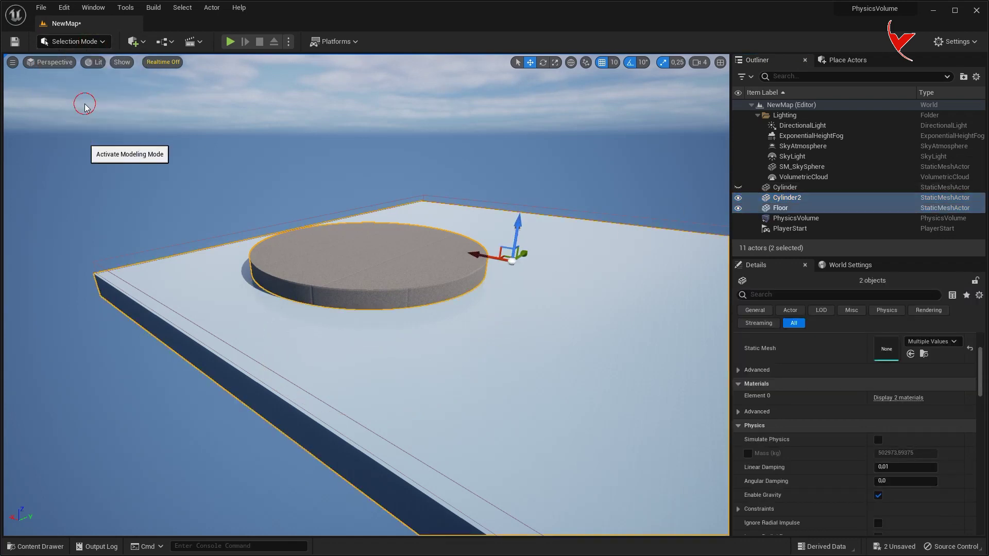
- Cut the pit with a Difference B - A mesh boolean of Cylinder2 and the Floor, and accept it
left_click(101, 217)
left_click(277, 108)
left_click(268, 127)
right_click_drag(385, 174, 387, 203)
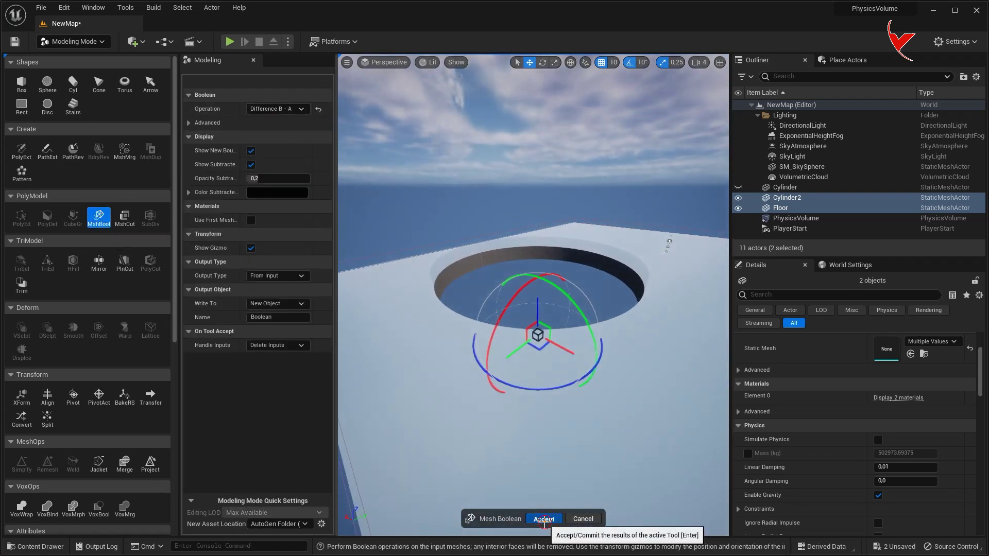
key("Return")
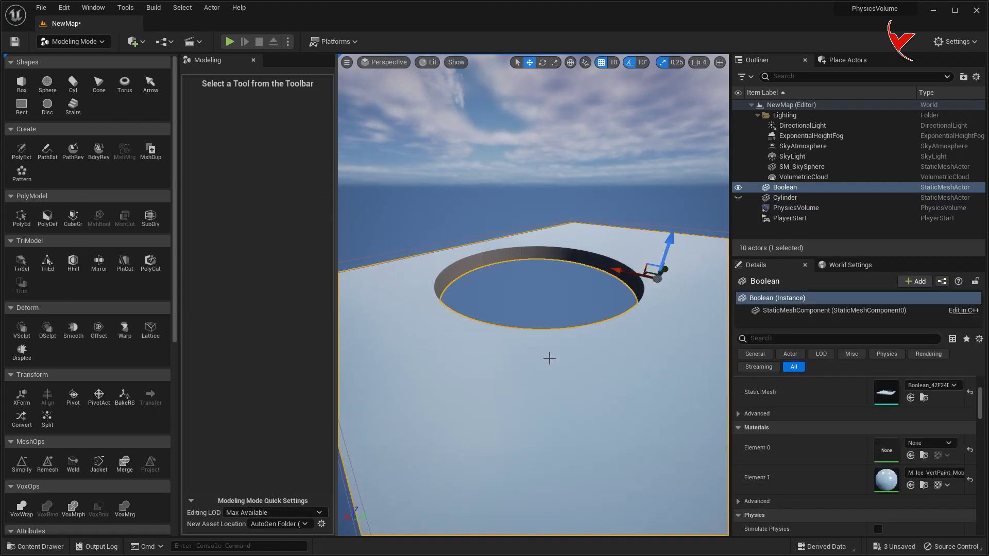
left_click(77, 41)
- Set the Boolean mesh's Element 0 material to M_Ice_VertPaint_Mobile
left_click(85, 59)
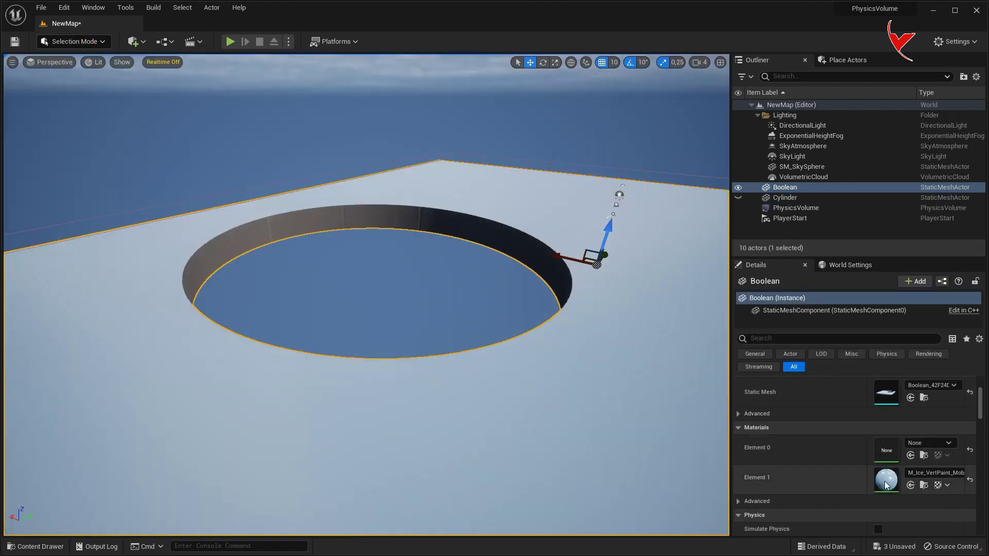
left_click(924, 485)
left_click(911, 467)
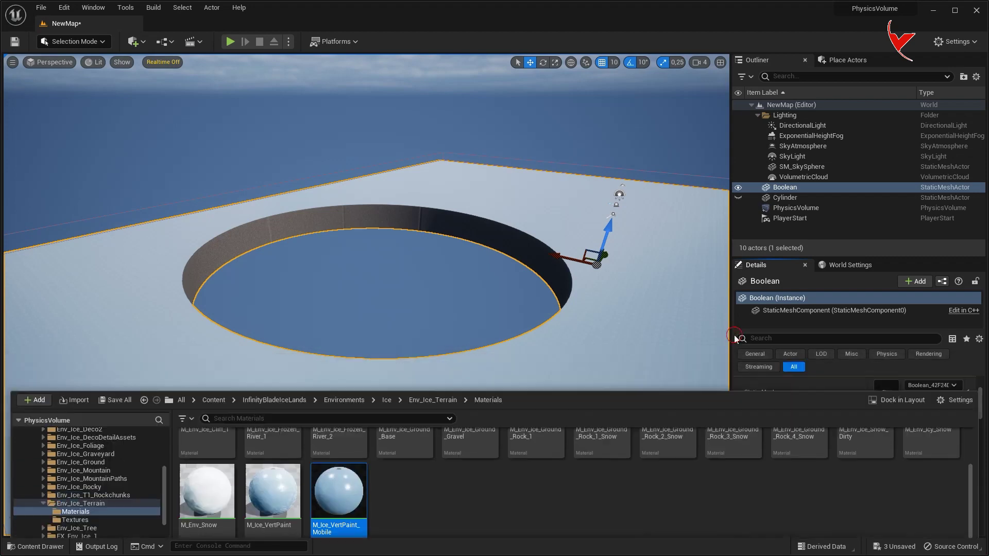
left_click(911, 455)
- Make the original Cylinder visible again inside the hole, then switch to Modeling Mode
right_click_drag(578, 415, 592, 401)
left_click(738, 198)
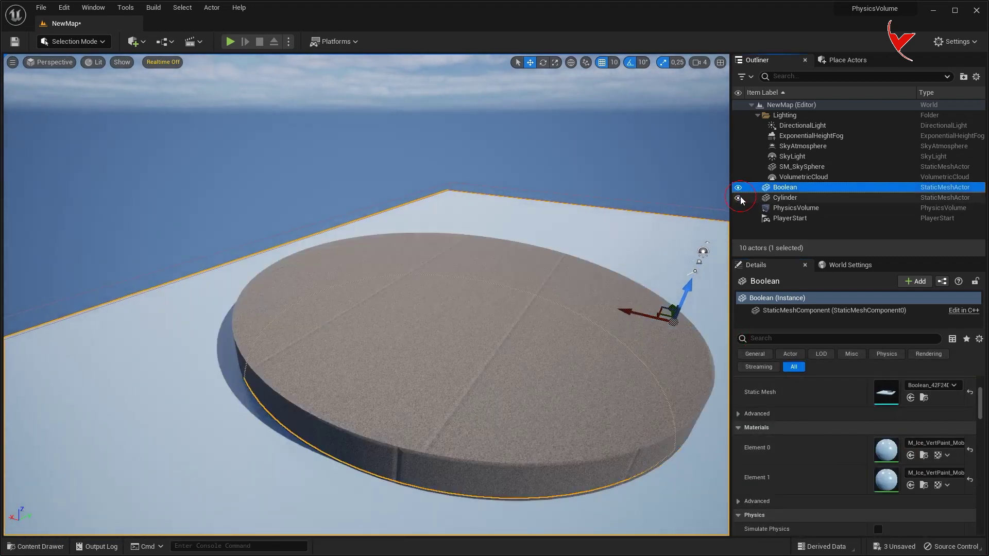
right_click_drag(503, 295, 503, 309)
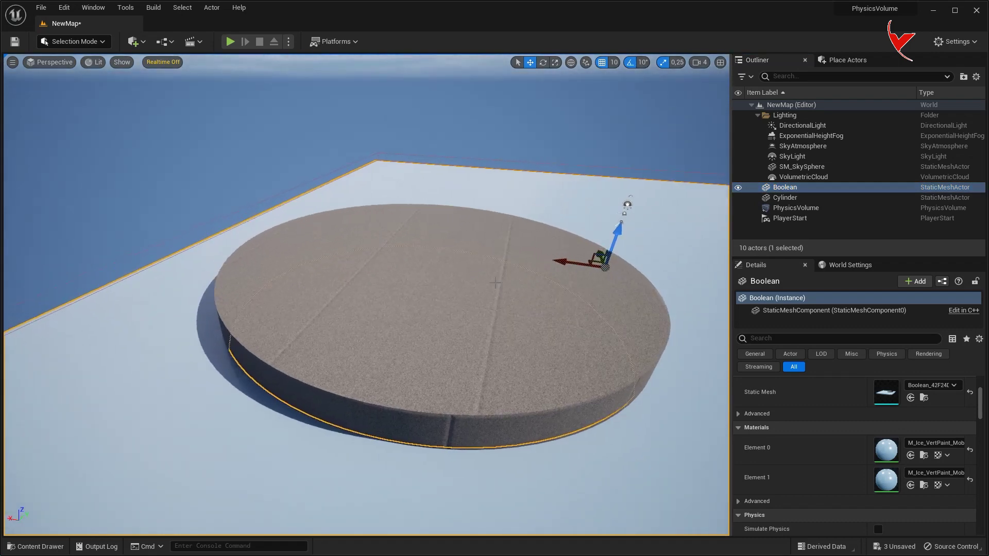
left_click(80, 46)
left_click(77, 101)
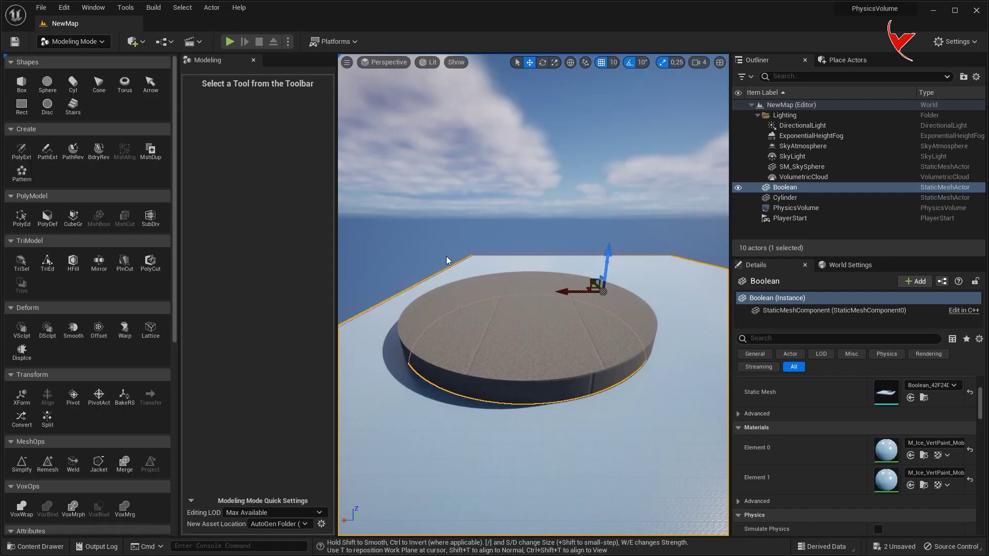
- Open Dynamic Sculpt on the Cylinder with the FixedPlane brush type
left_click(508, 286)
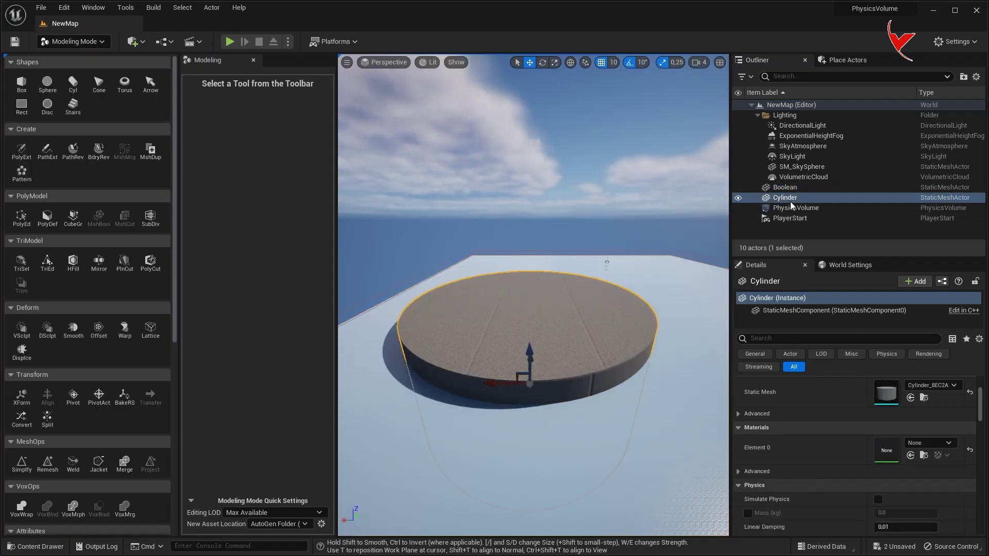
left_click(47, 329)
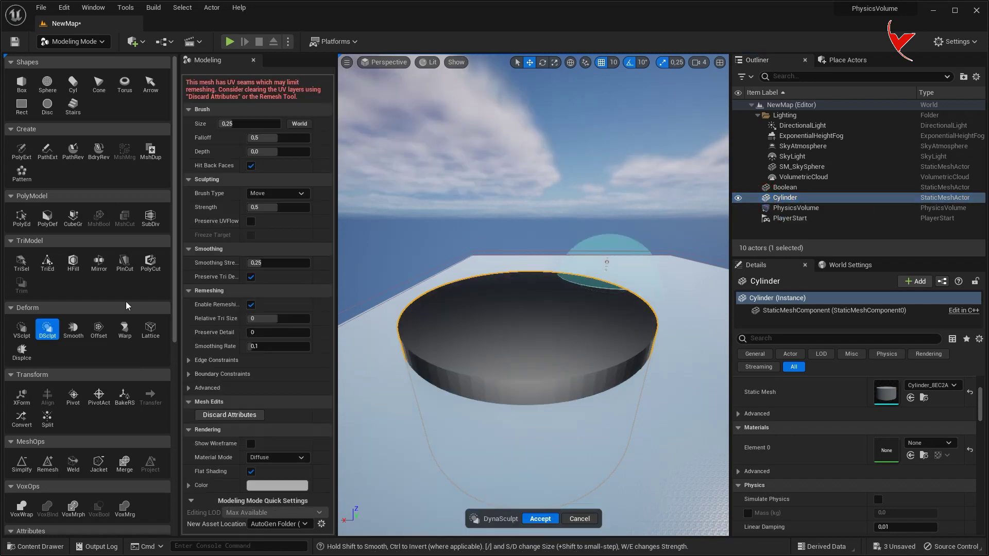
left_click(255, 197)
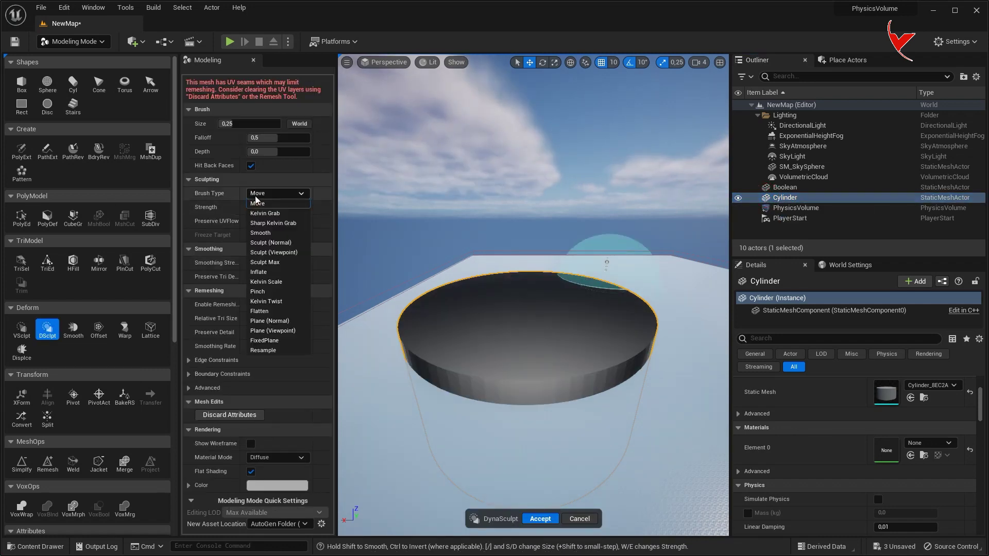
left_click(267, 342)
- Check the brush plane from the Top and Left views, then return to Perspective
mouse_move(404, 177)
right_mouse_down()
mouse_move(423, 173)
mouse_move(372, 70)
right_mouse_up()
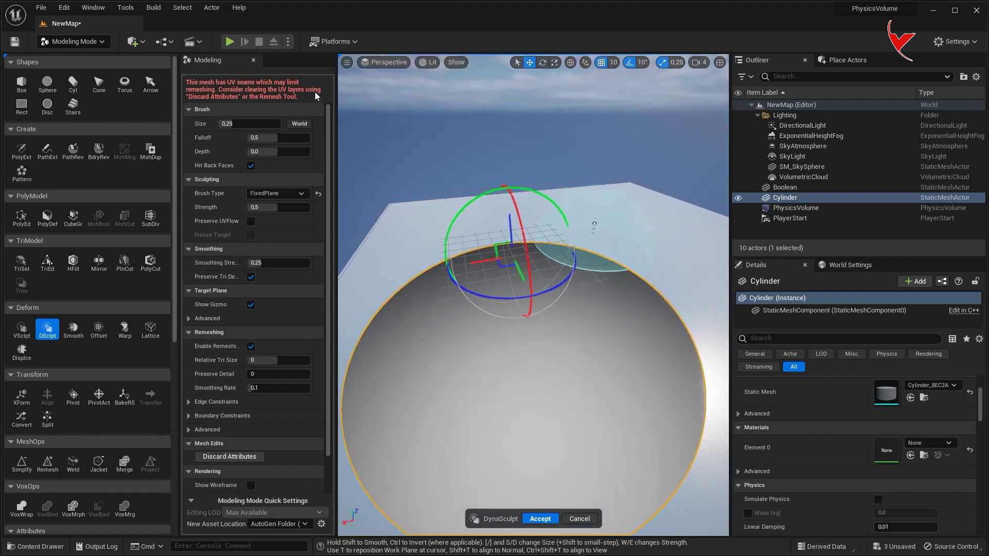
left_click(372, 70)
left_click(384, 97)
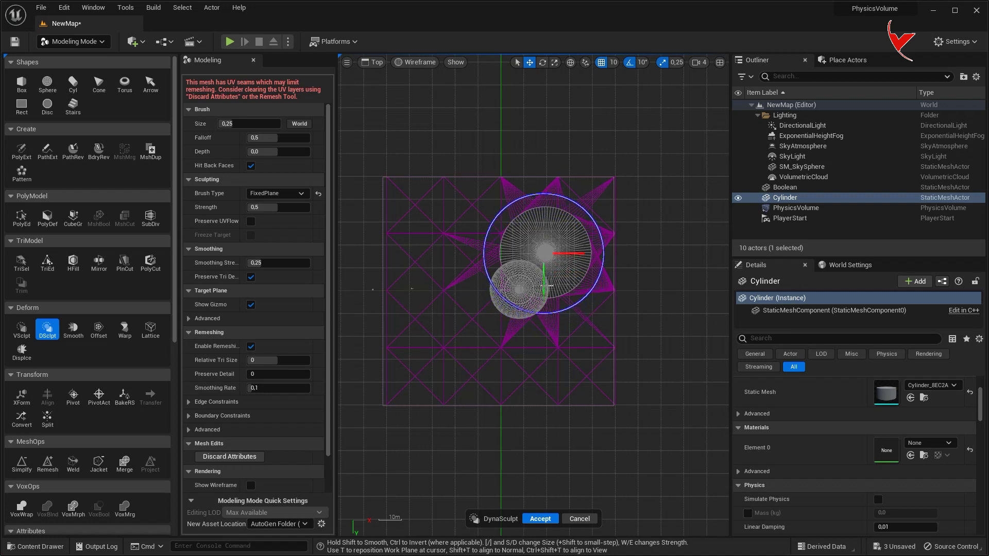
left_click(372, 62)
left_click(384, 119)
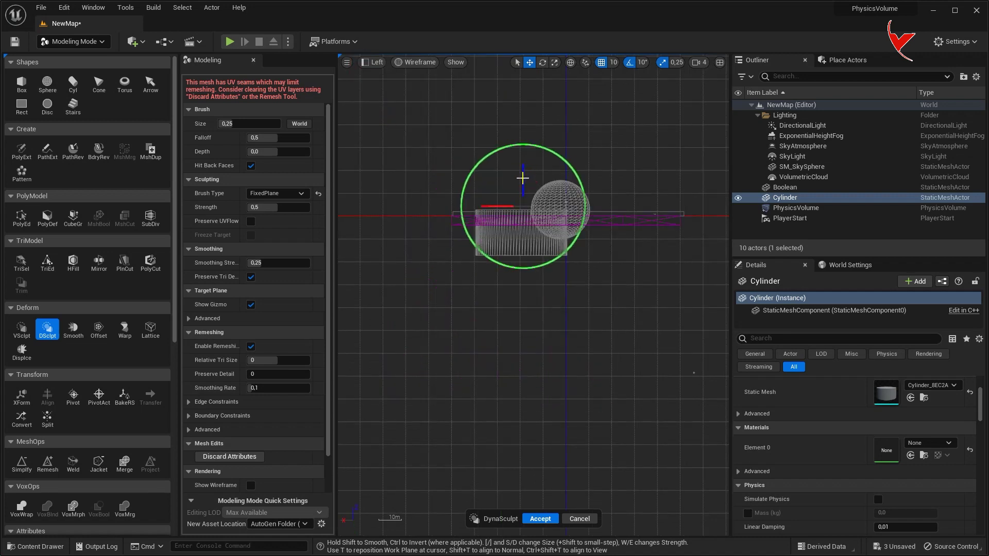
left_click(371, 61)
left_click(384, 72)
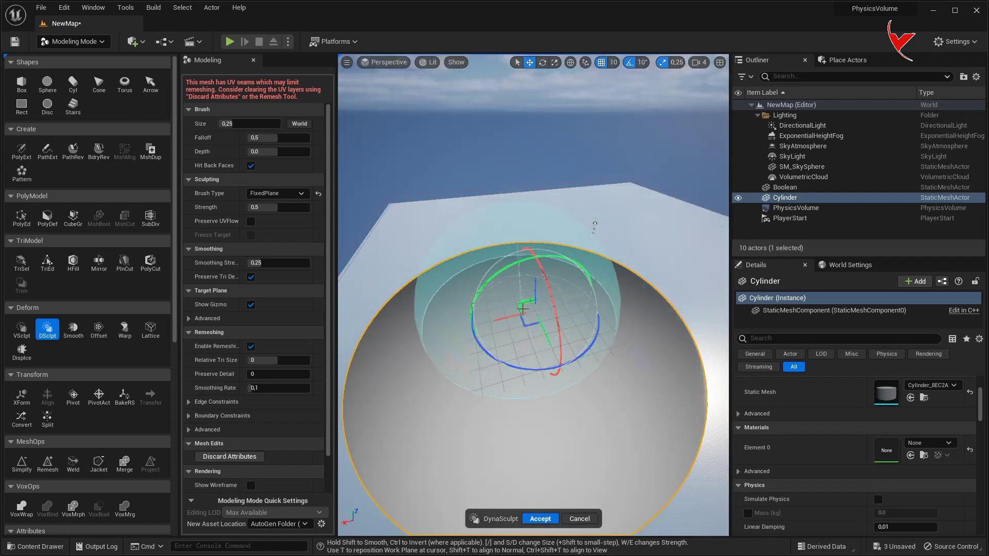
- Dig a flattened hollow into the cylinder top and set the brush size to 0.42
left_click_drag(532, 339, 532, 315, "alt")
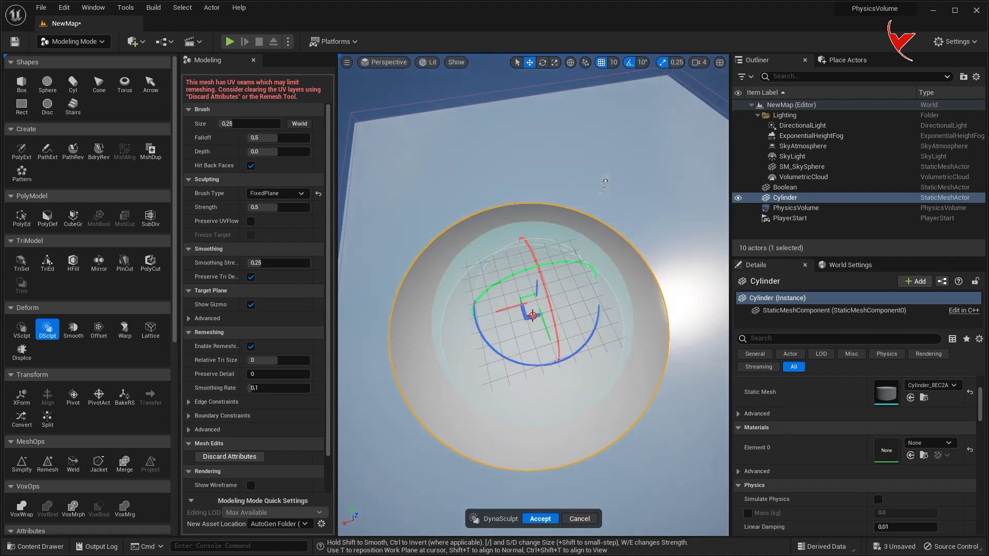
mouse_move(527, 317)
left_mouse_down()
mouse_move(539, 293)
mouse_move(527, 322)
left_mouse_up()
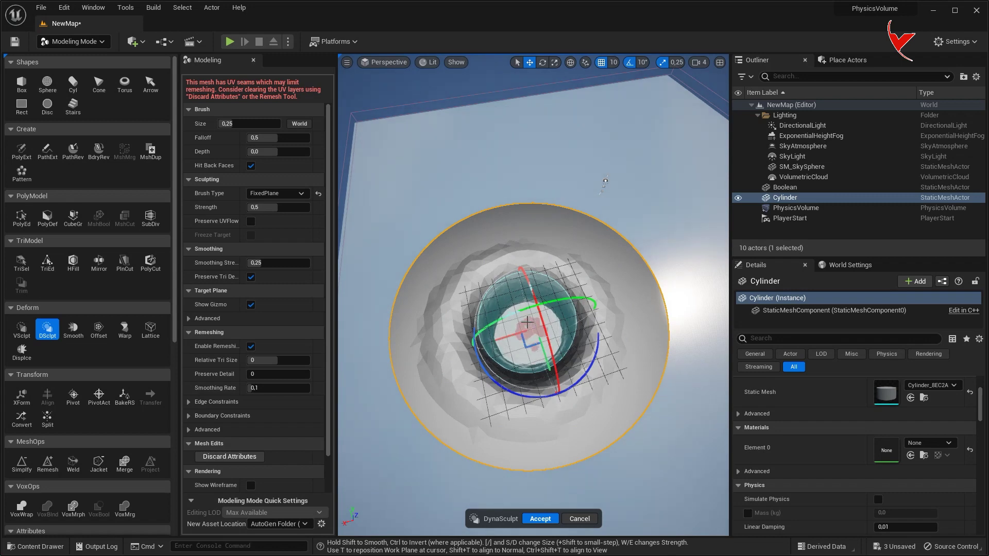
key("bracketleft")
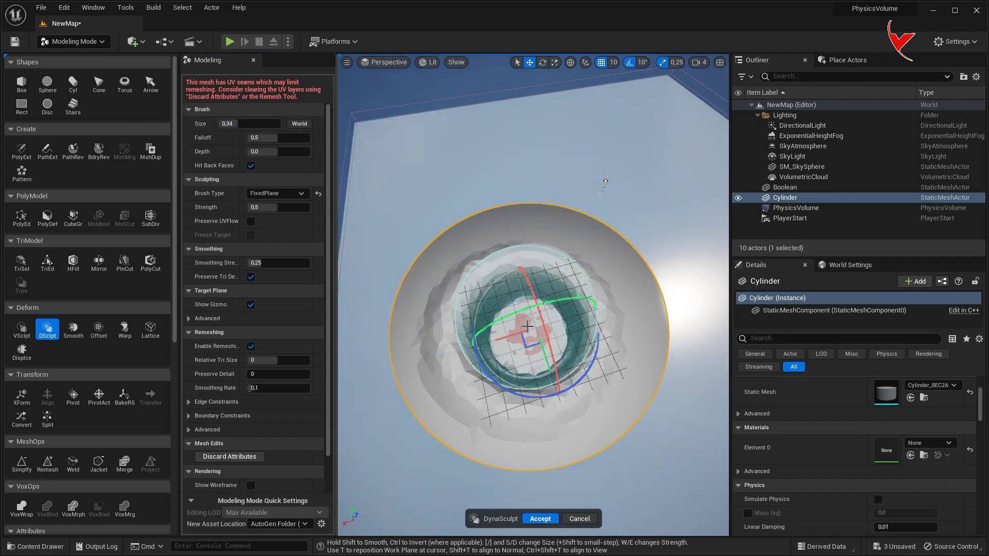
key("bracketright")
key("bracketright")
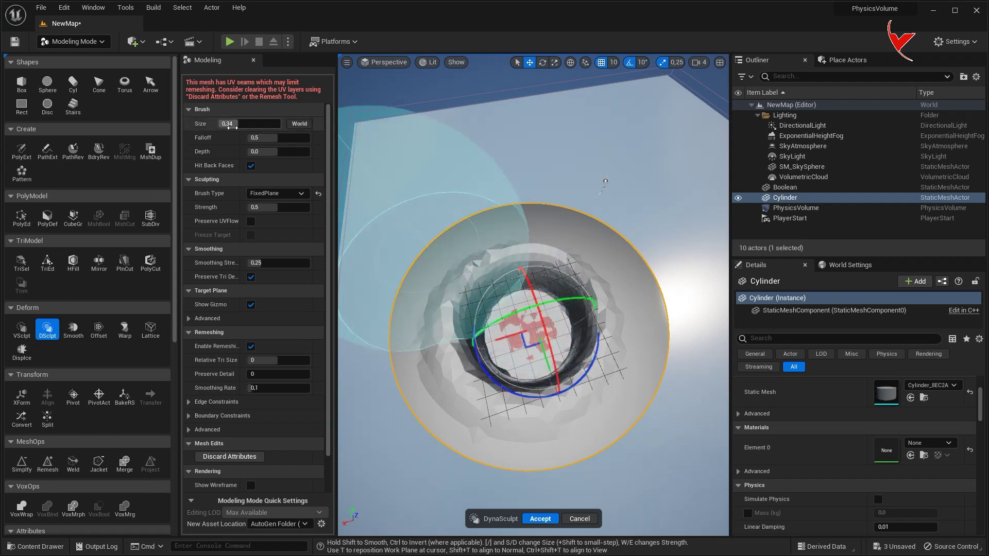
key("bracketright")
key("bracketright")
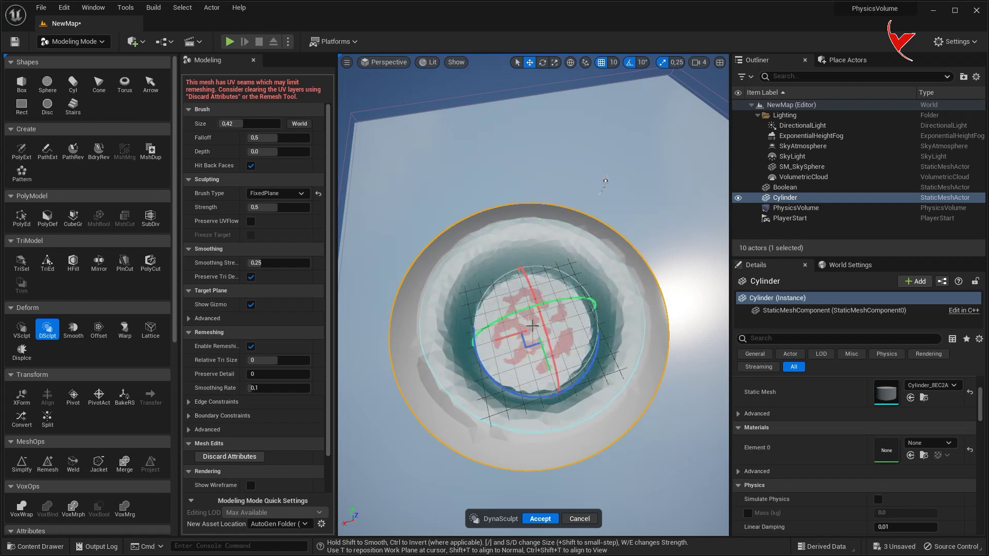
- Deepen and smooth the pit's inner wall into a funnel, then accept the sculpt
right_click_drag(532, 326, 528, 273)
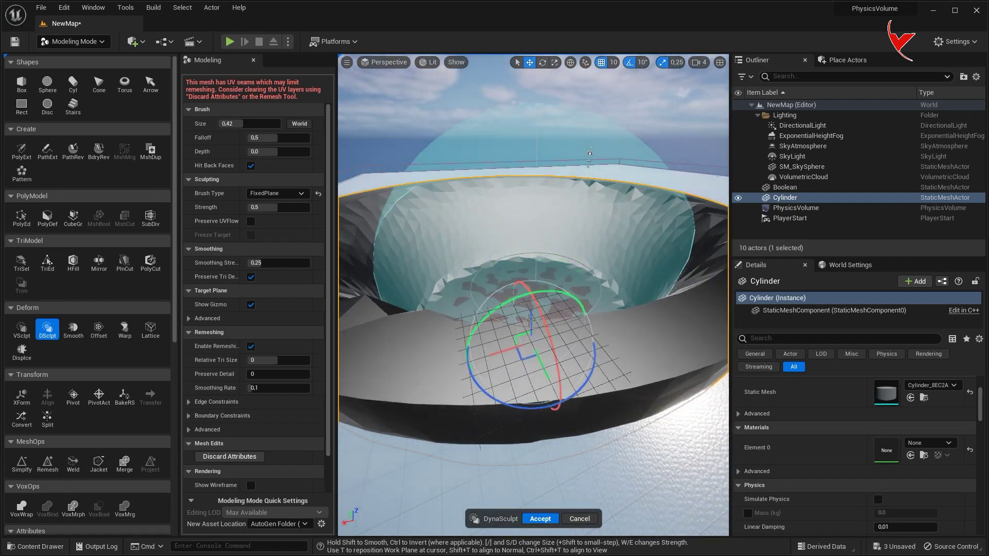
right_click_drag(526, 348, 526, 392)
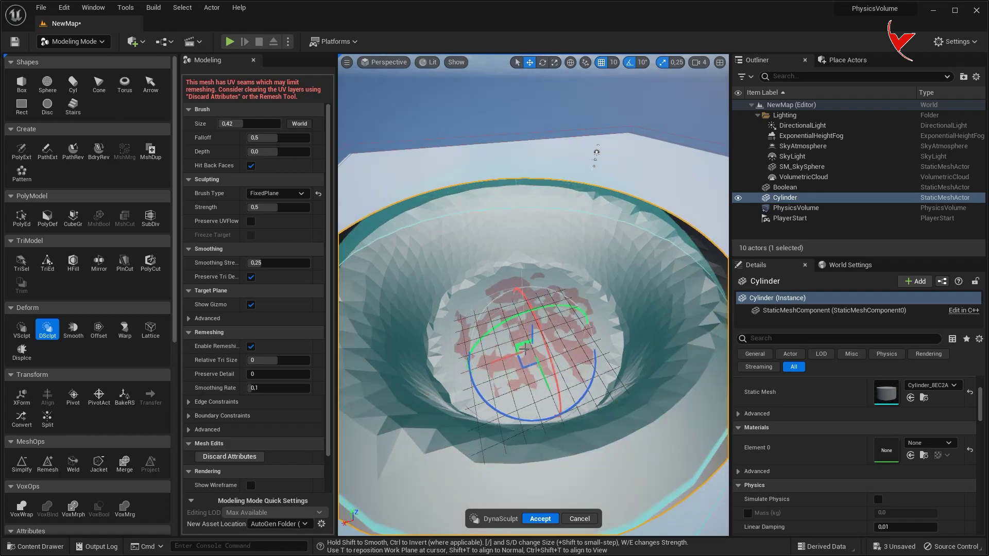
left_click_drag(536, 343, 538, 341)
mouse_move(538, 343)
right_mouse_down()
mouse_move(527, 341)
mouse_move(526, 288)
mouse_move(542, 359)
right_mouse_up()
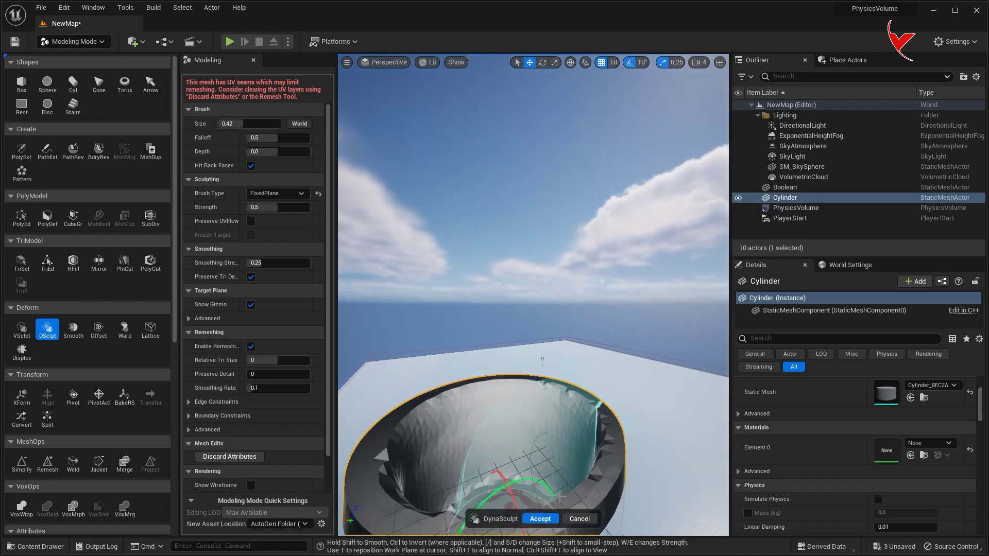
left_click(540, 519)
right_click_drag(549, 238, 549, 238)
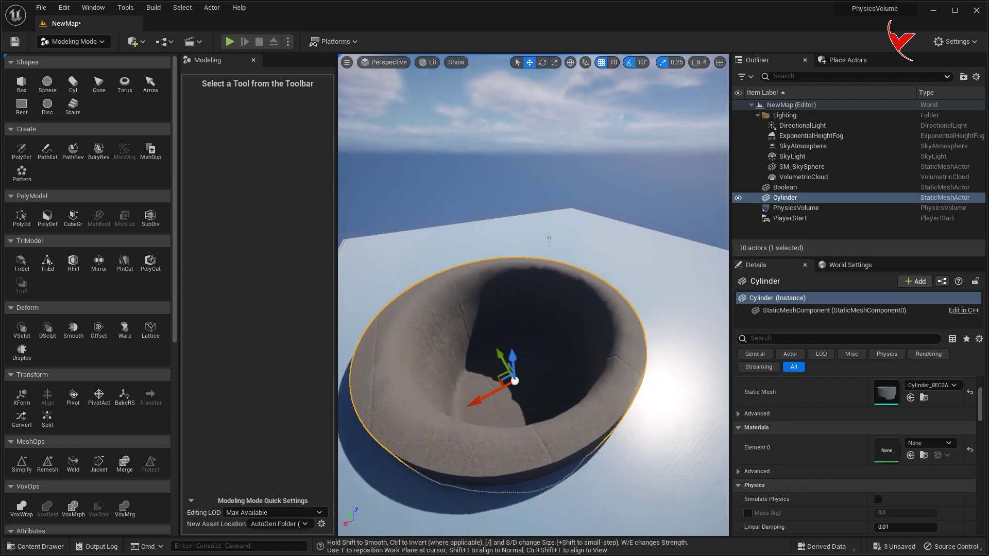
- Plane-cut the sculpted mesh from the Left view so the pit's bottom opens through
left_click(124, 262)
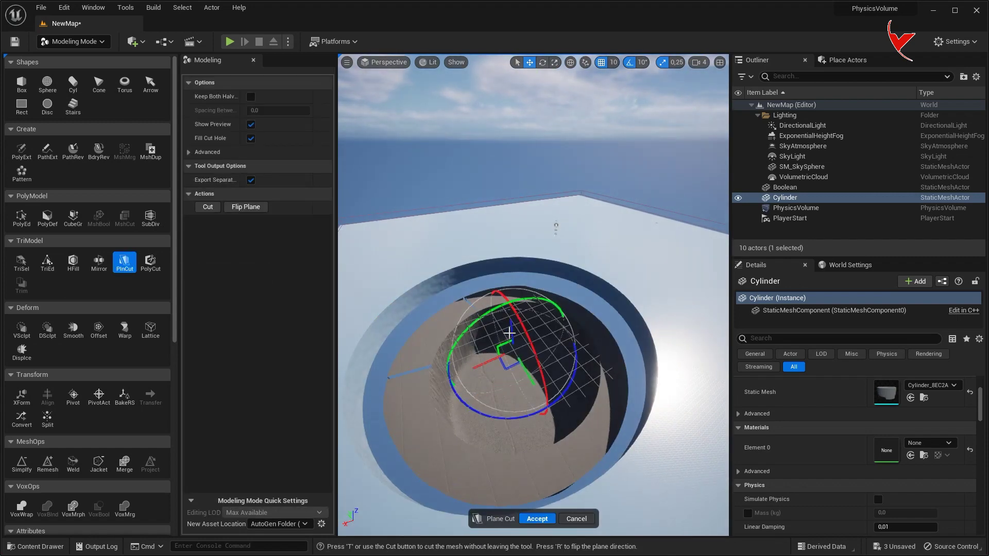
right_click_drag(508, 334, 389, 70)
left_click(388, 62)
left_click(397, 117)
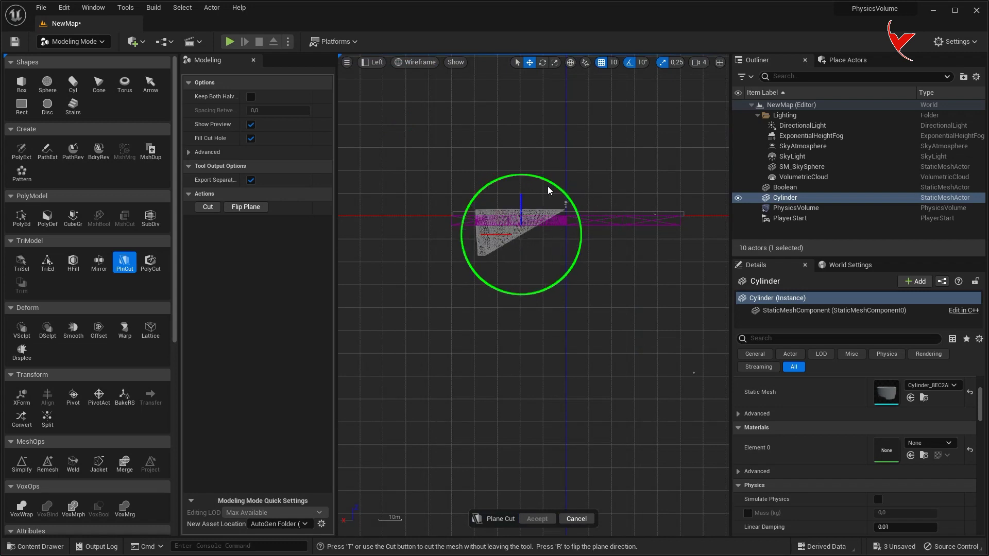
left_click_drag(522, 208, 521, 267)
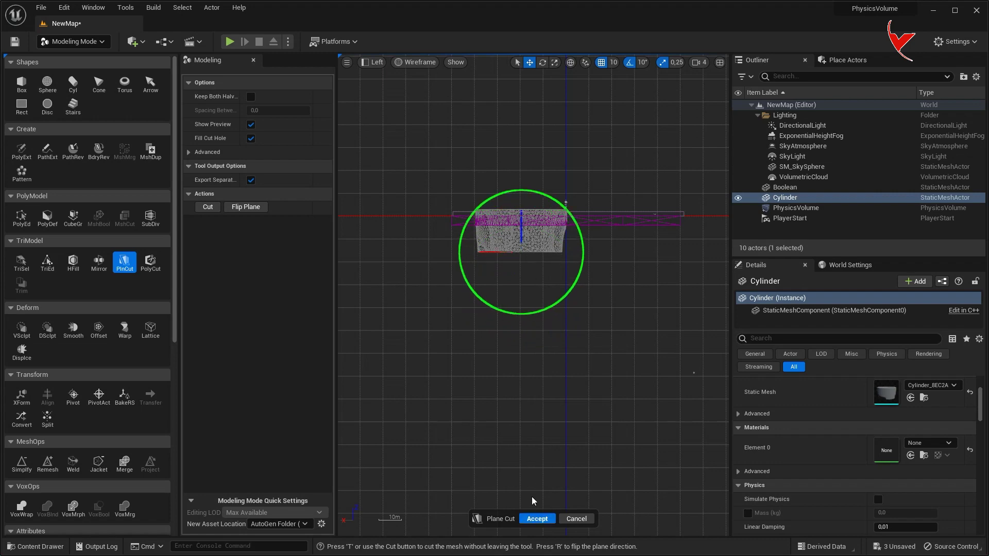
left_click(532, 517)
- Return to the Perspective view, frame the cut mesh, and save the level
left_click(373, 62)
left_click(391, 77)
key("f")
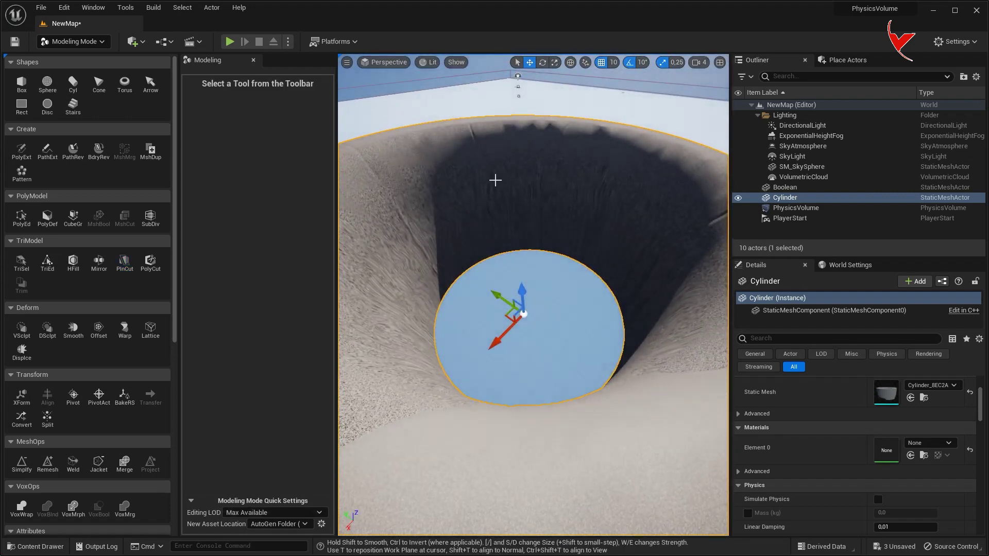
key("ctrl+s")
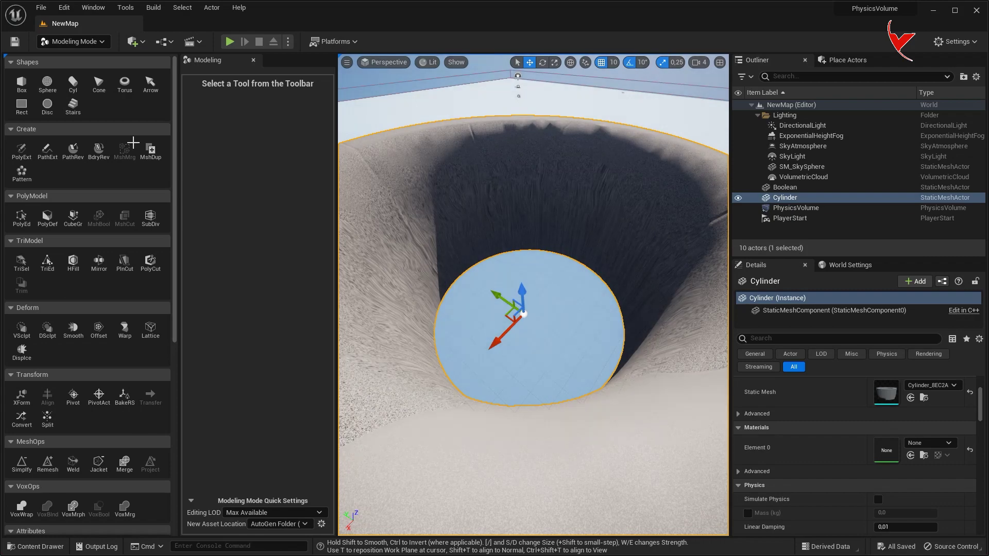
left_click(73, 84)
- Place a new large cylinder, Cylinder2, on the floor over the pit
scroll(503, 295, "down", 3)
scroll(502, 291, "down", 3)
scroll(500, 287, "down", 3)
scroll(500, 283, "down", 3)
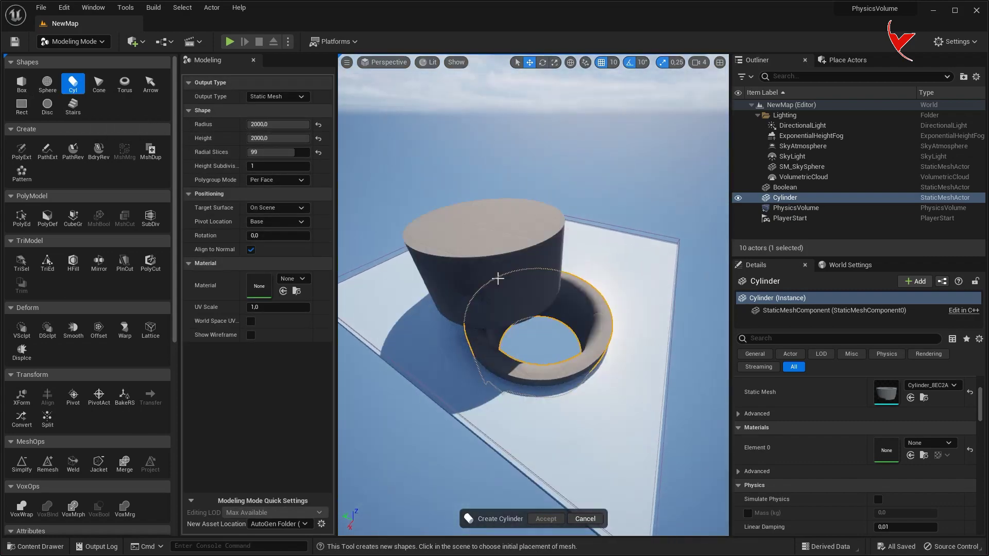
left_click(499, 283)
left_click(551, 519)
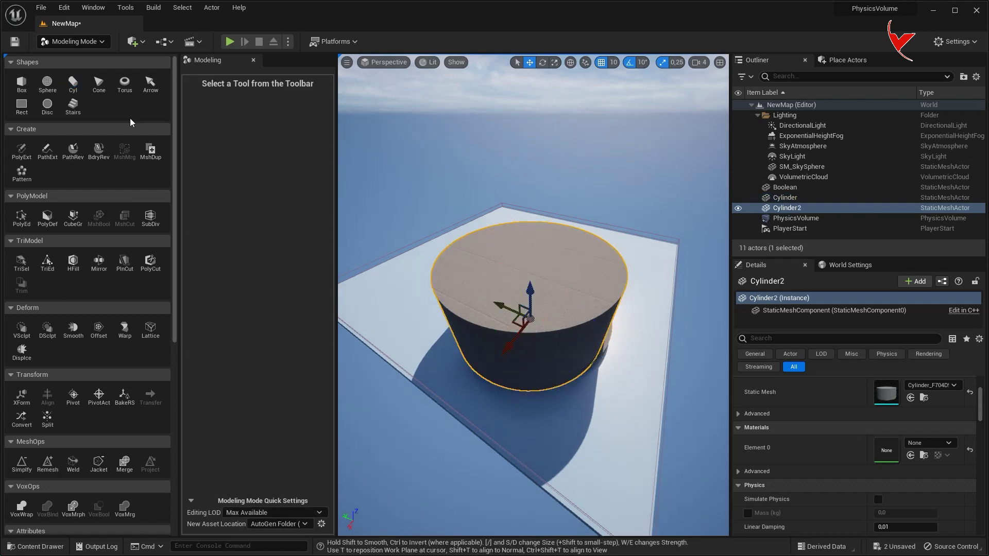
- Lower Cylinder2 along Z so its top sits just inside the pit's rim
left_click(73, 52)
left_click(71, 61)
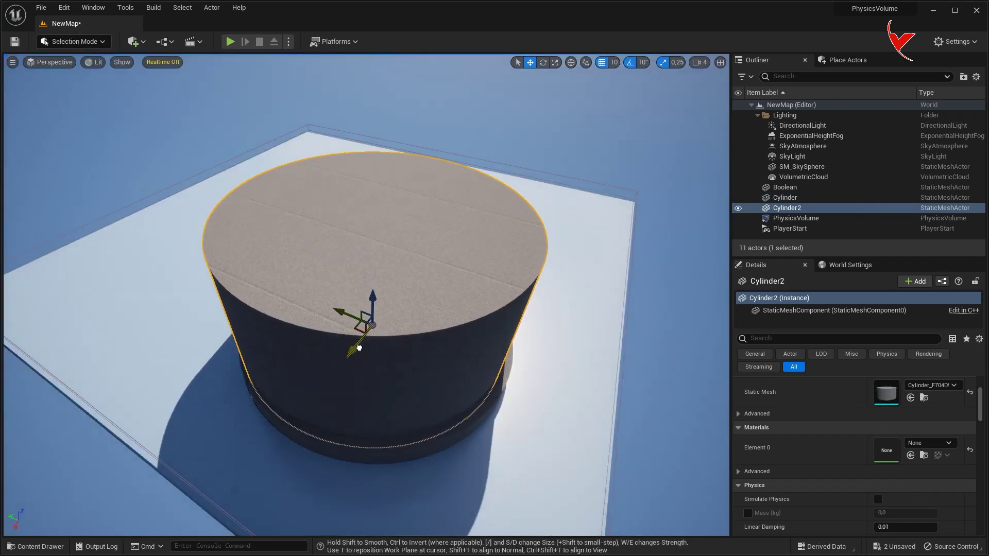
left_click_drag(375, 299, 373, 384)
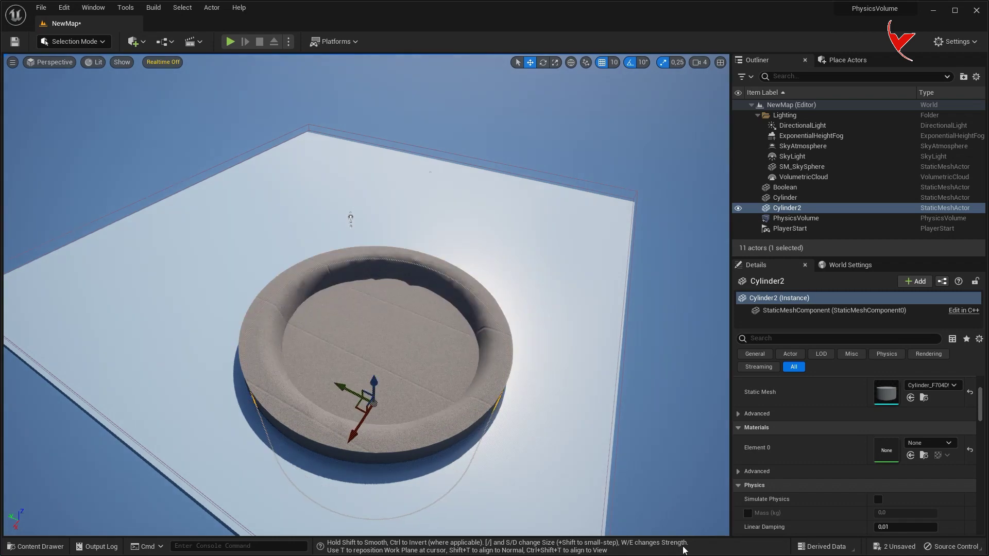
key("ctrl+space")
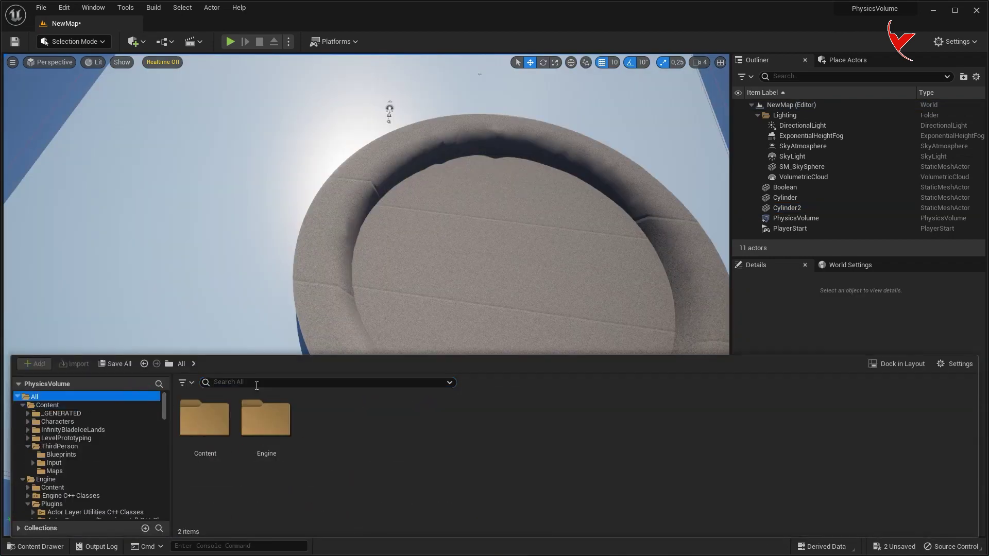
- Find and open the Water_FarMesh material instance
type("water_f")
left_click(224, 422)
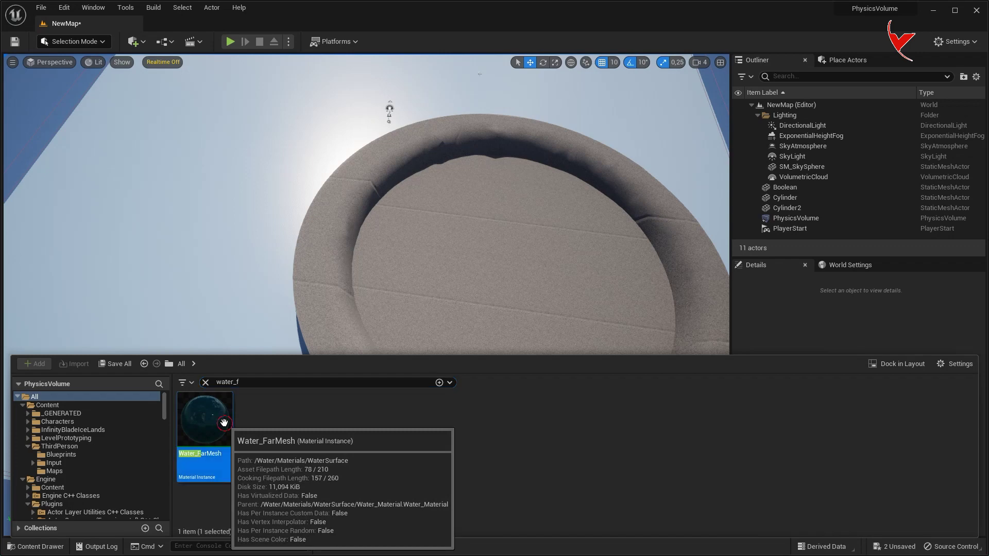
double_click(224, 424)
- Lower the Absorption colour's Value so the preview turns dark, then close the material editor
scroll(594, 286, "down", 10)
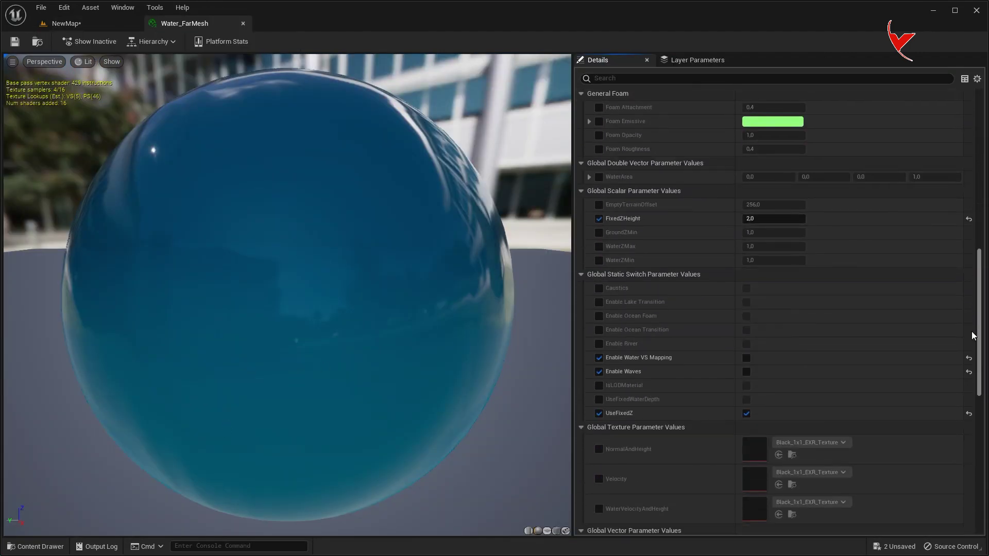
scroll(719, 368, "down", 5)
left_click(749, 373)
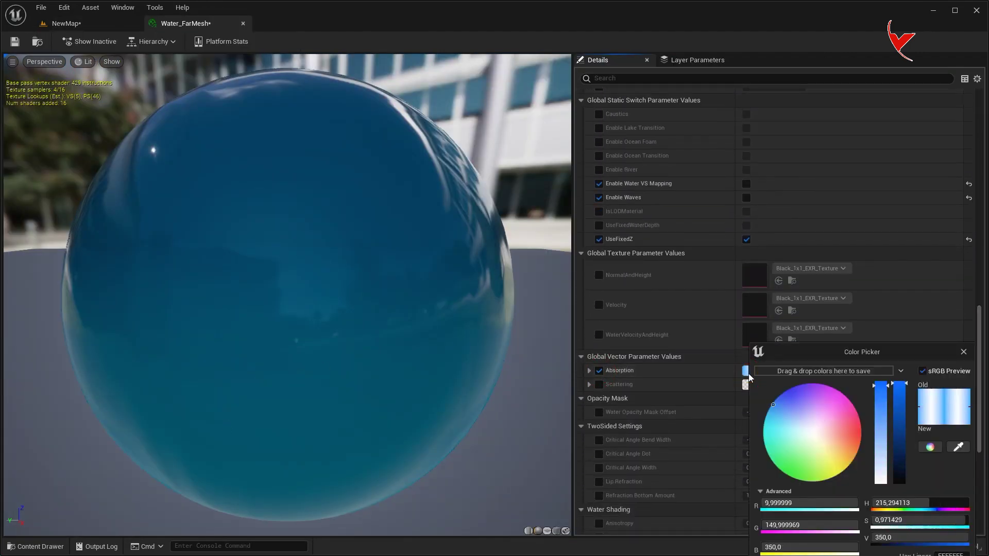
left_click_drag(900, 403, 899, 401)
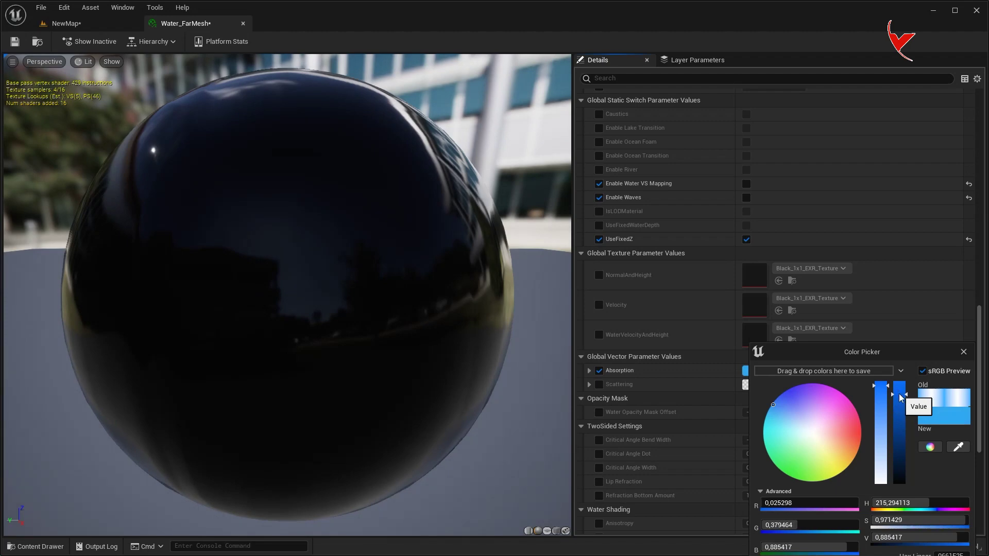
left_click(964, 351)
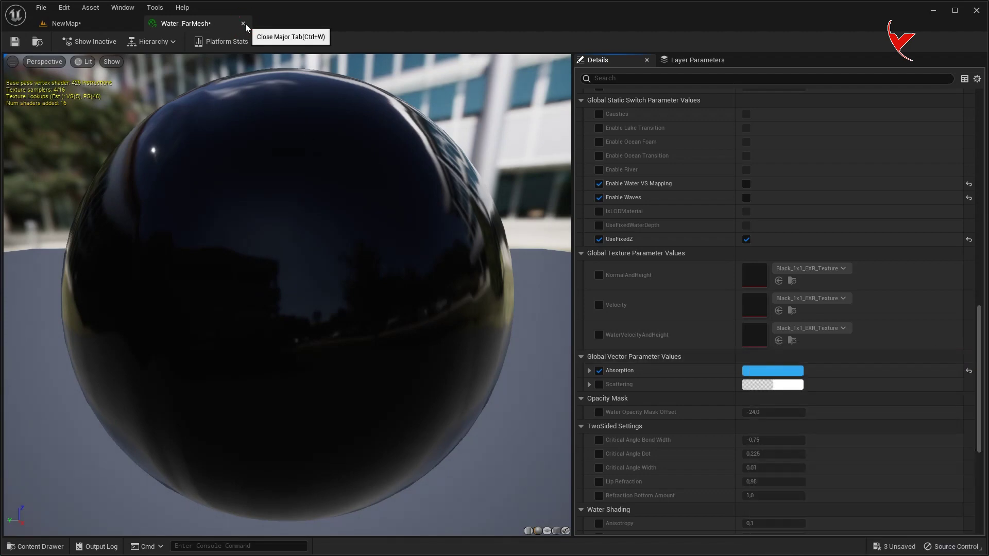
left_click(243, 23)
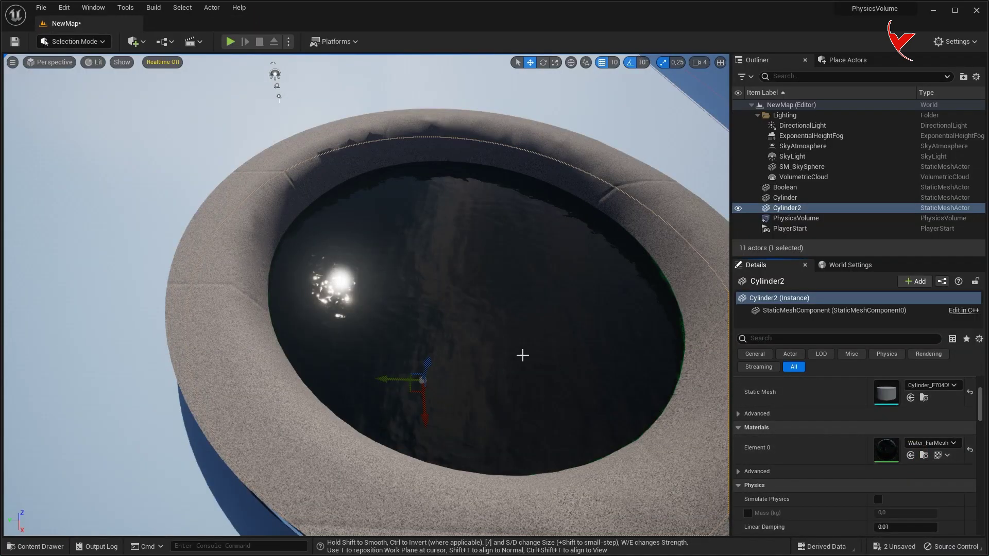
- Assign the M_Ice_VertPaint_Mobile material to the outer Cylinder
key("f")
left_click(346, 343, "ctrl")
key("f")
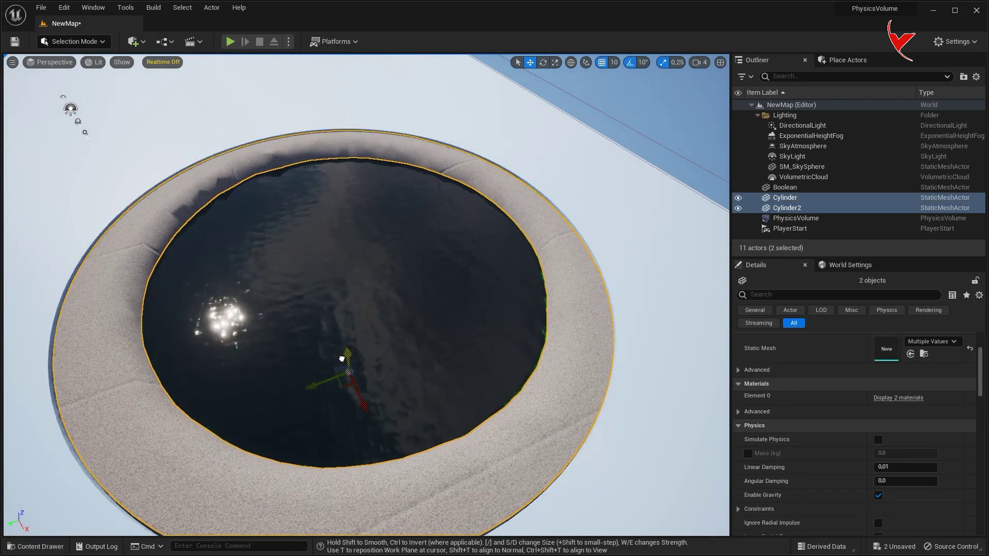
left_click_drag(341, 359, 522, 326, "alt")
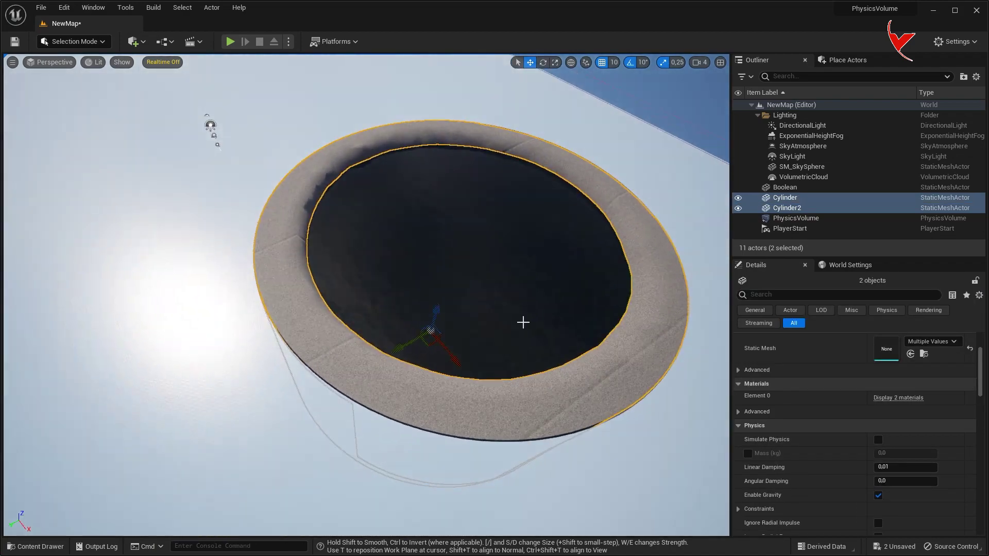
left_click(265, 326)
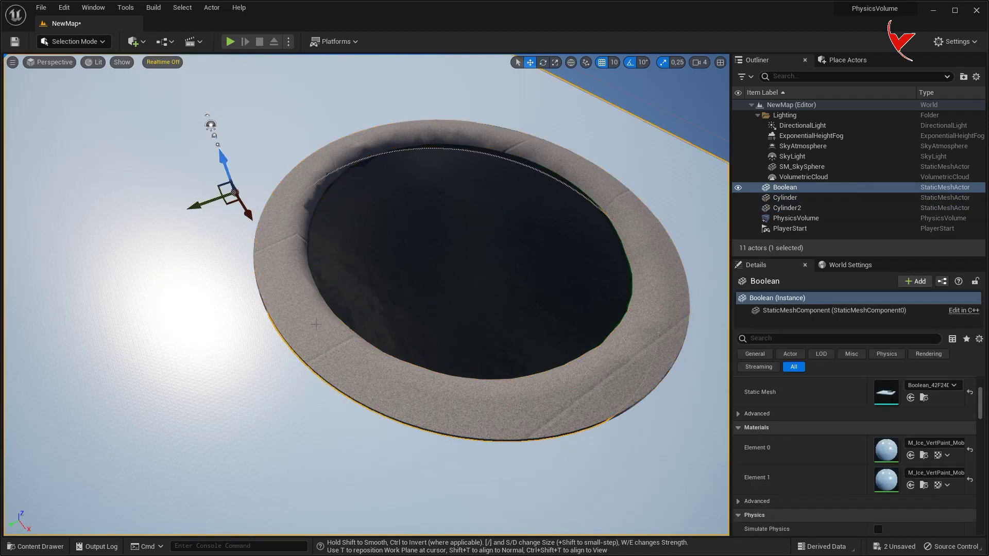
left_click(712, 466)
key("ctrl+z")
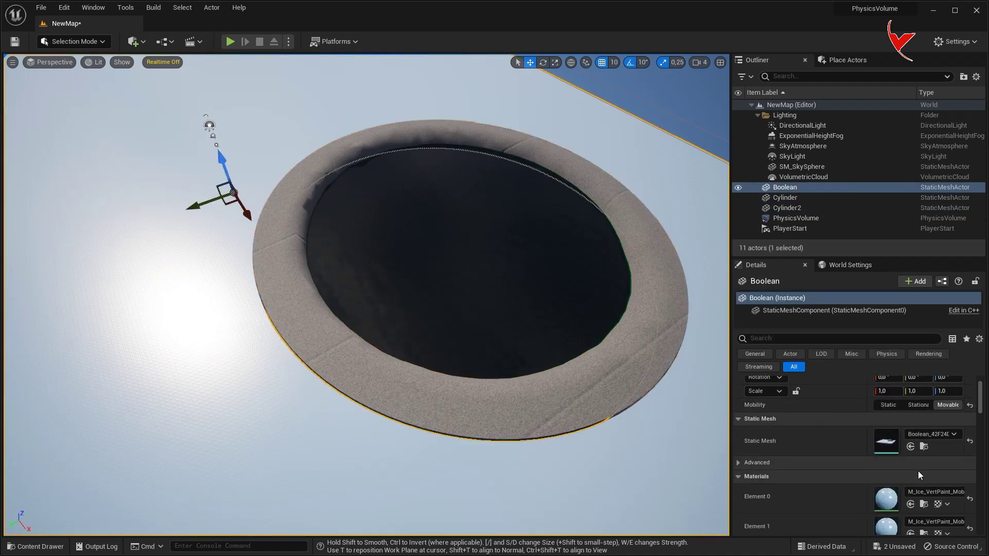
left_click(922, 513)
left_click(664, 317)
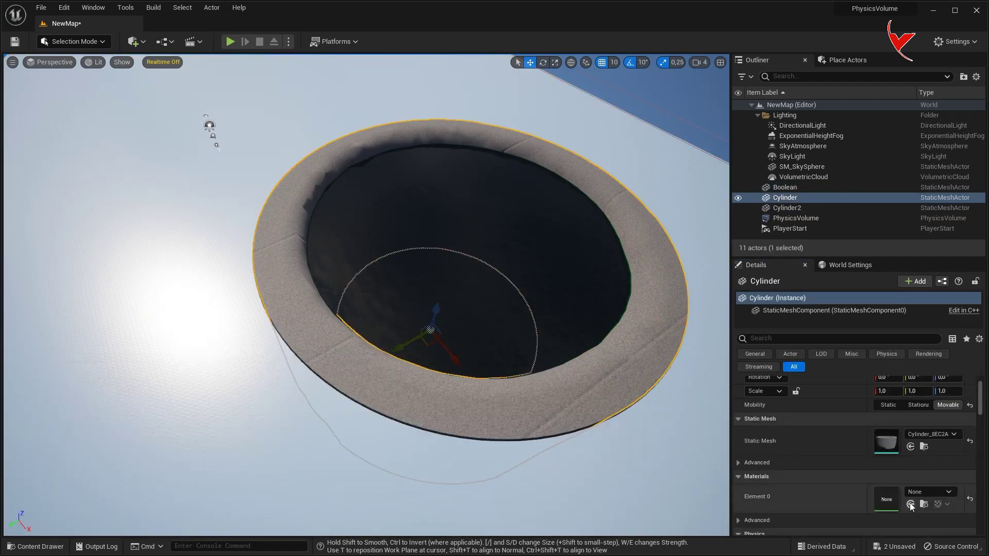
- Scale the outer Cylinder to 1.25 in X and Y around the pool
key("f")
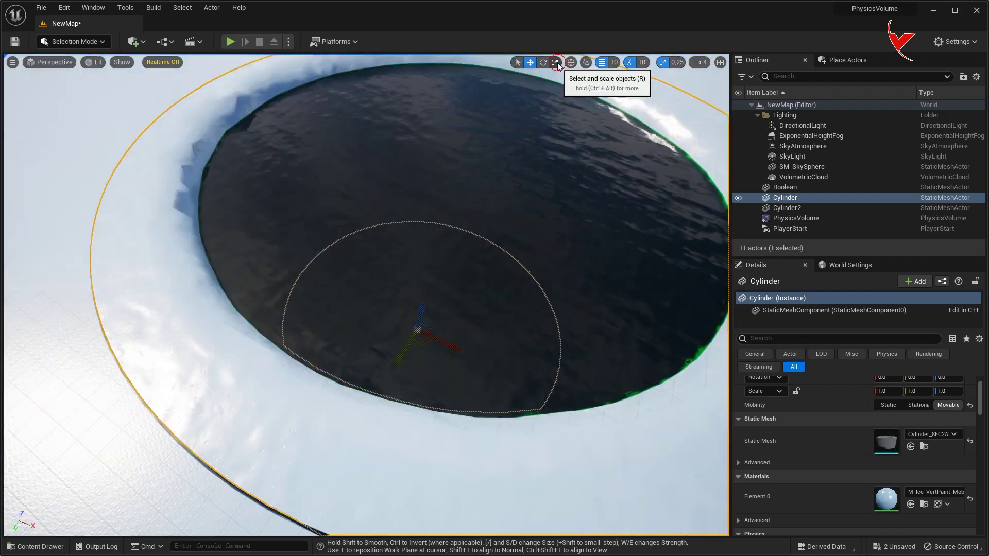
left_click(554, 62)
left_click_drag(452, 346, 515, 57)
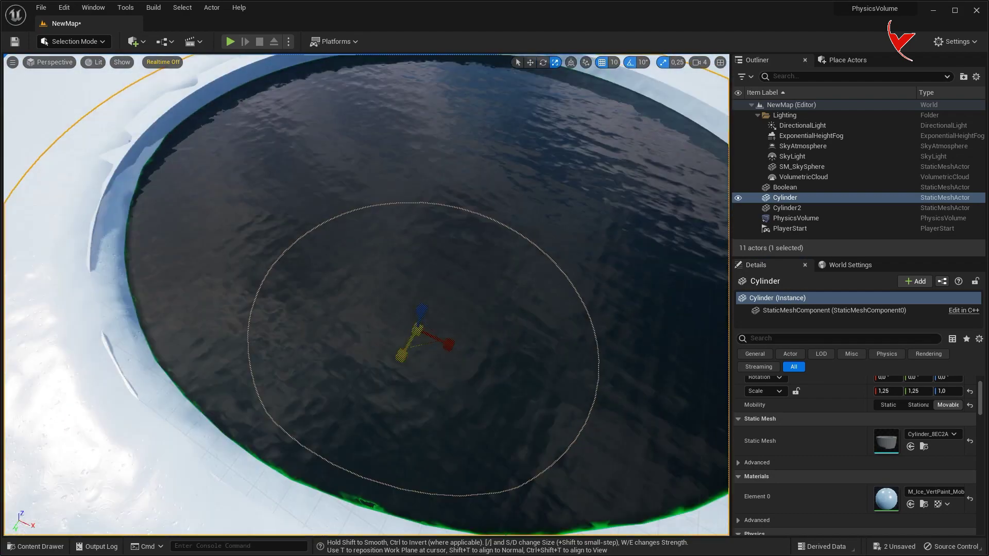
left_click(528, 63)
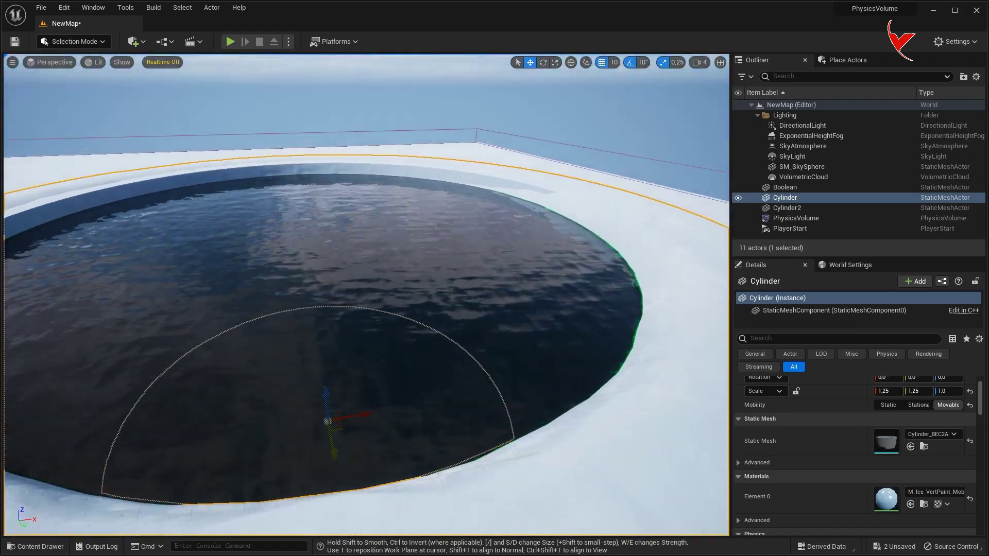
right_click_drag(409, 319, 409, 319)
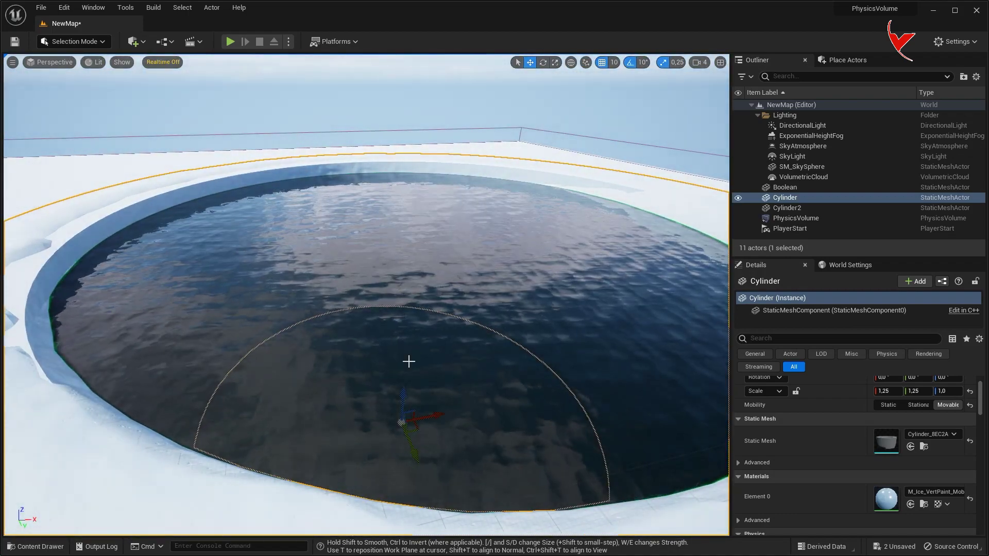
left_click(404, 400)
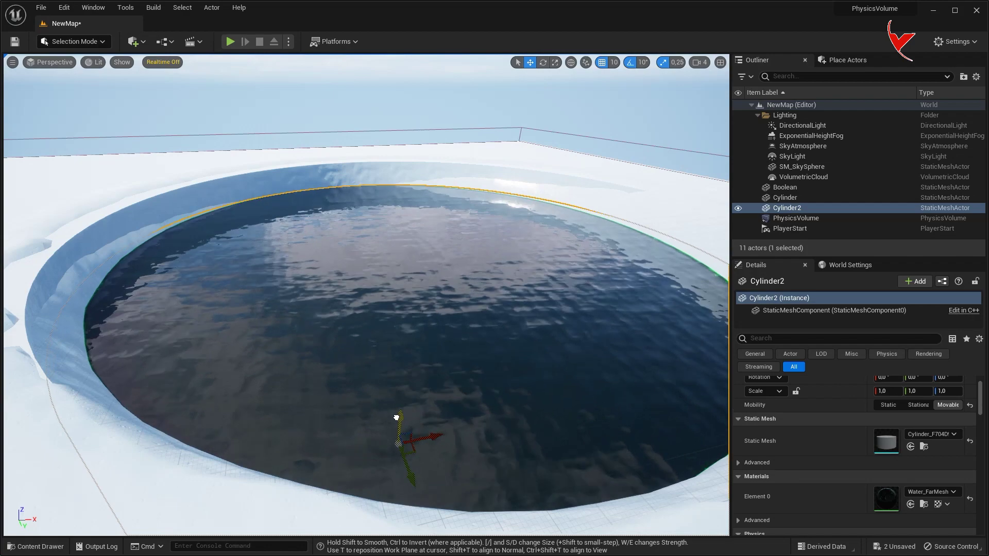
left_click(493, 173)
scroll(493, 173, "down", 5)
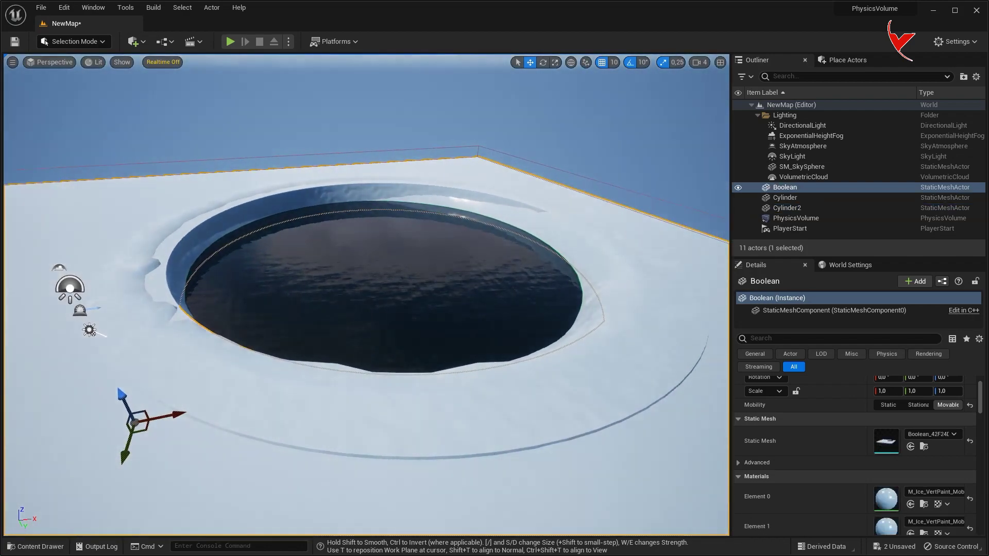
- Play-test the level twice from the PlayerStart, stopping each run with Esc
key("alt+p")
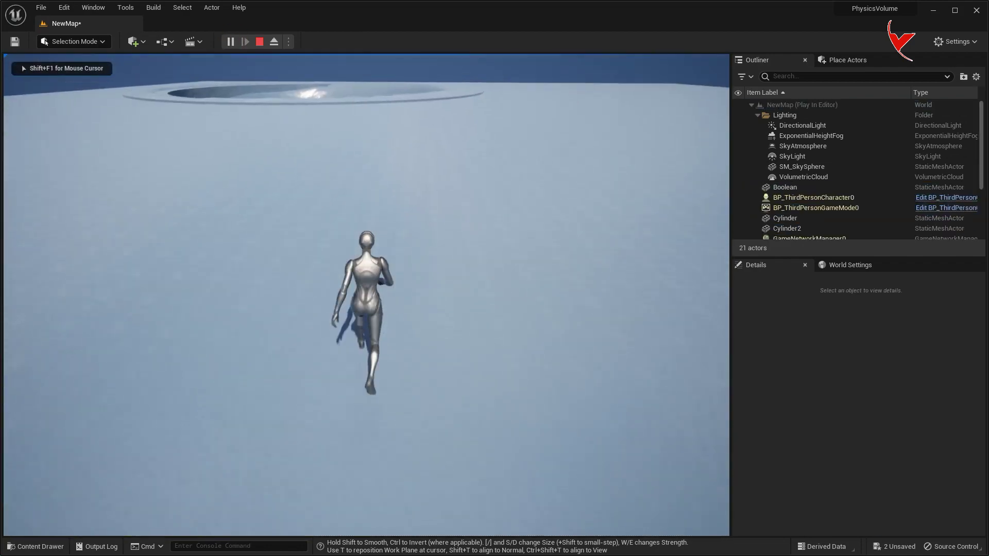
key("Escape")
right_click_drag(364, 320, 484, 368)
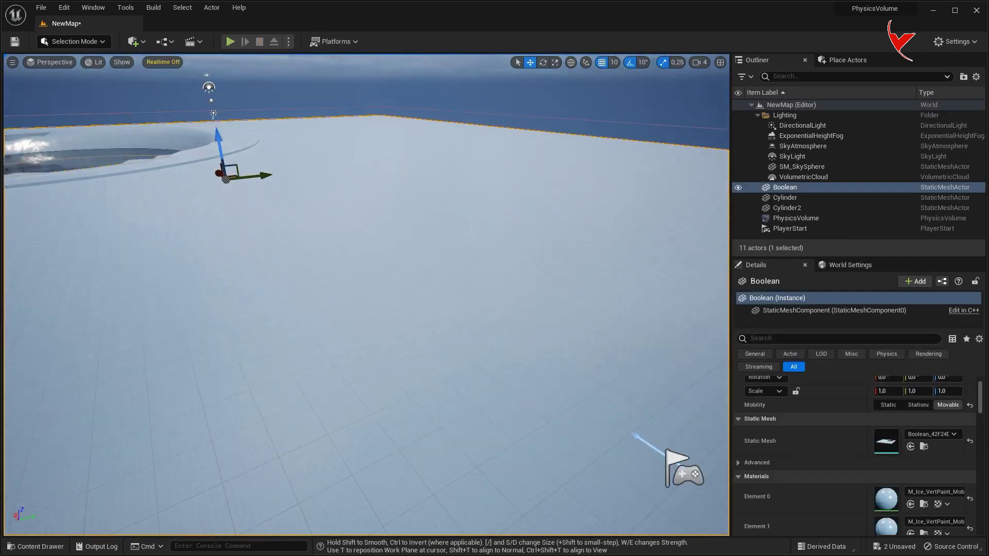
left_click(556, 357)
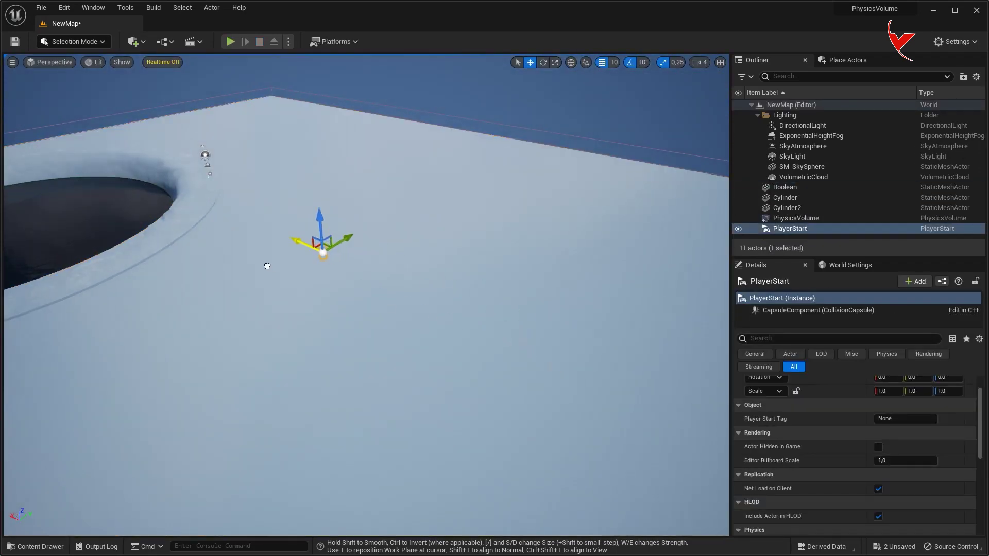
key("alt+p")
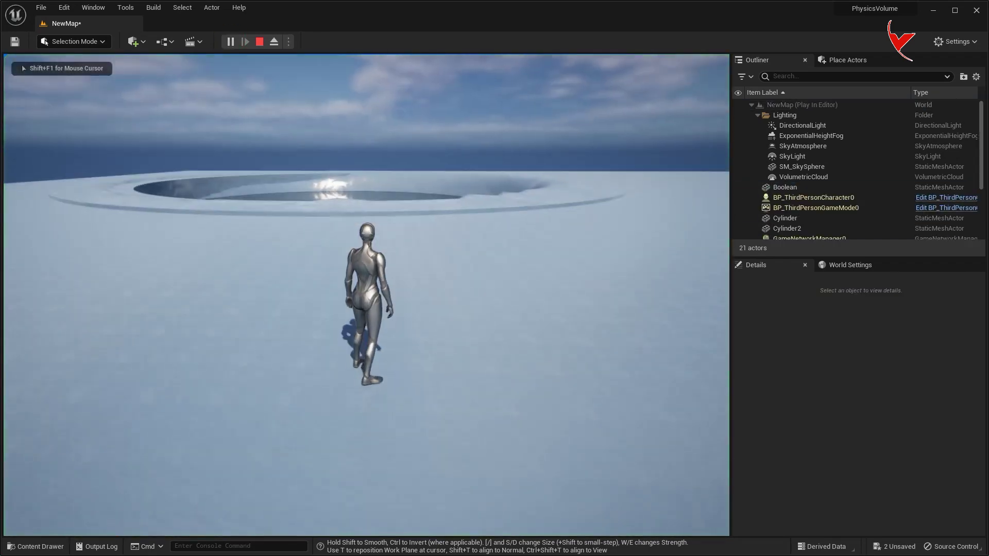
key("Escape")
- Sink the outer ring Cylinder into the ground, then play-test walking onto the water
left_click(361, 220)
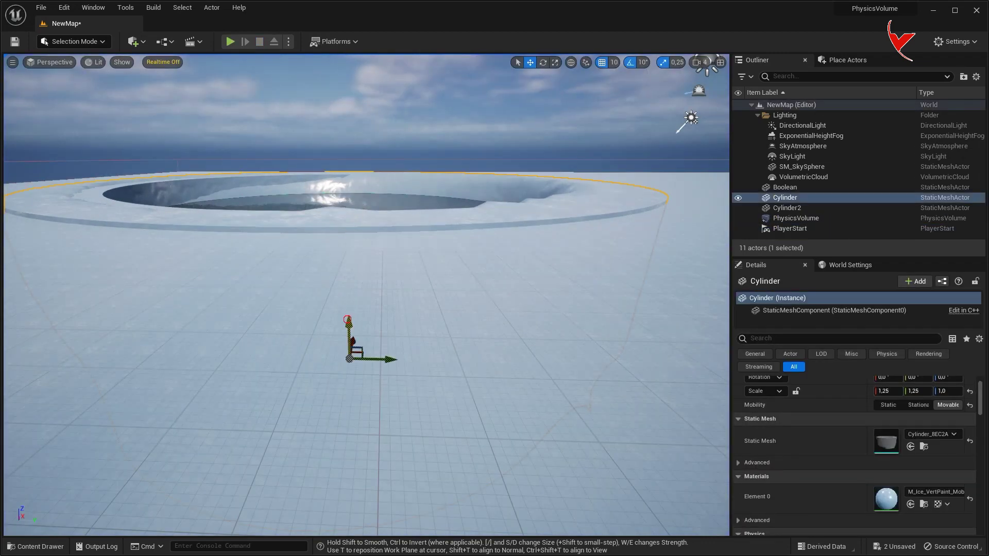
left_click_drag(347, 319, 347, 322)
left_click(230, 41)
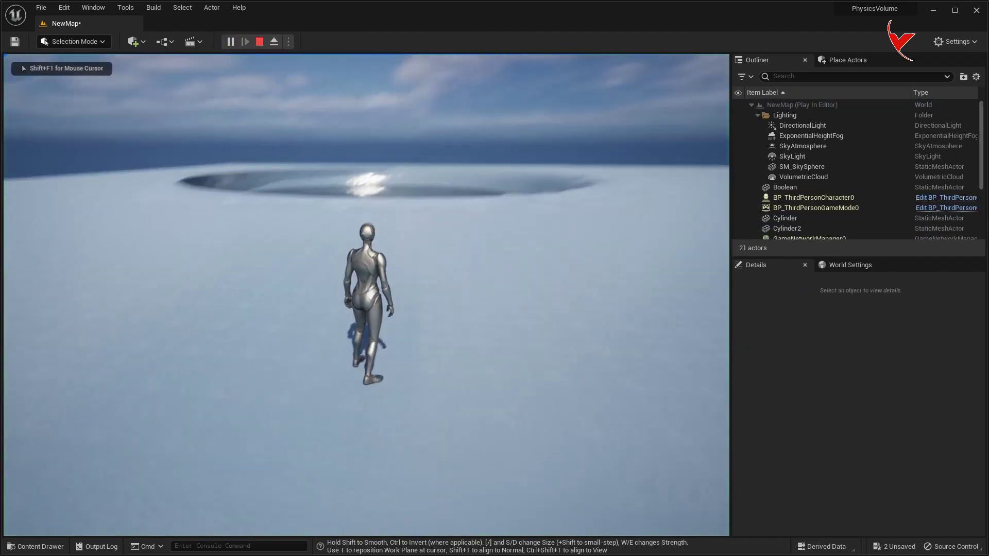
key("w")
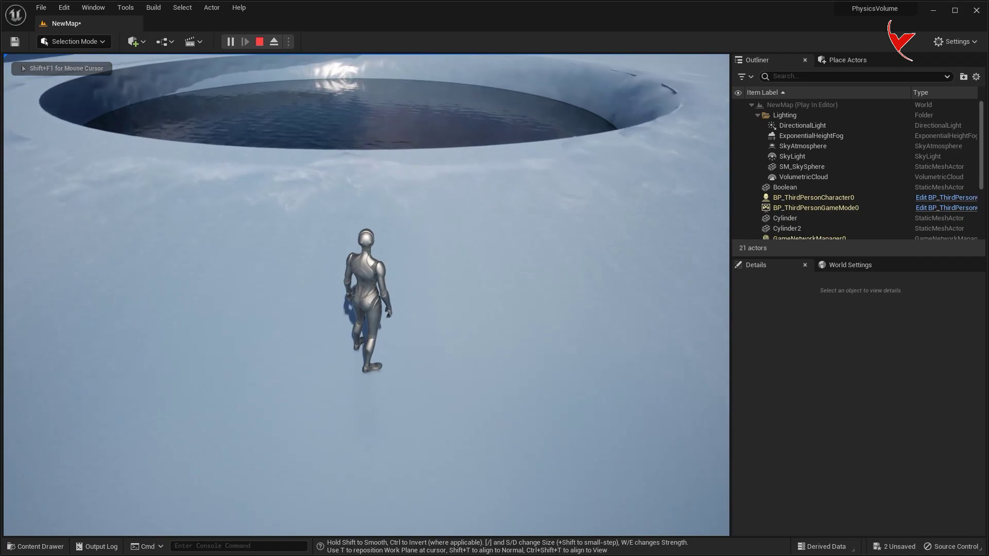
key("w")
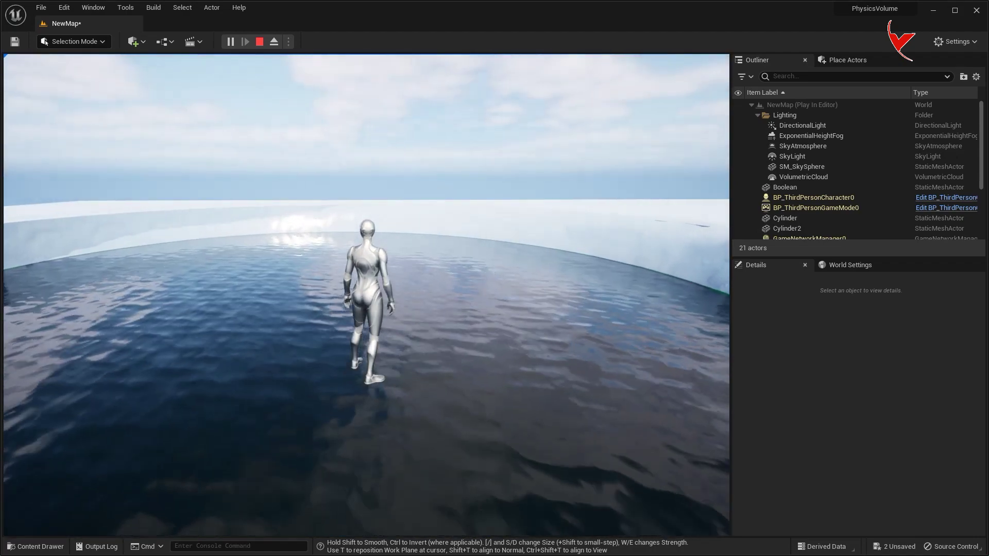
key("Escape")
key("f")
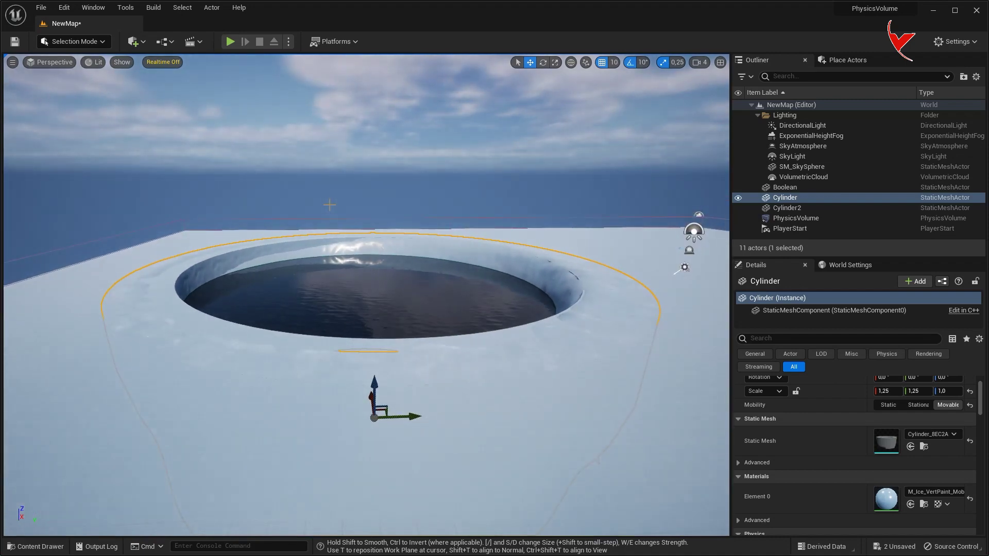
- Drag a PhysicsVolume from the Place Actors list into the hole
left_click(849, 60)
type("pla")
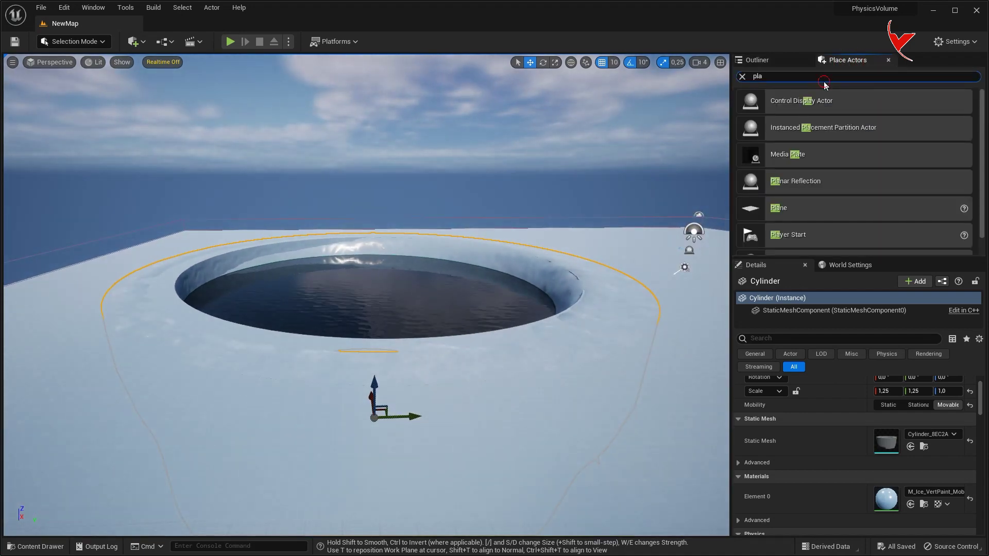
double_click(830, 76)
type("hy")
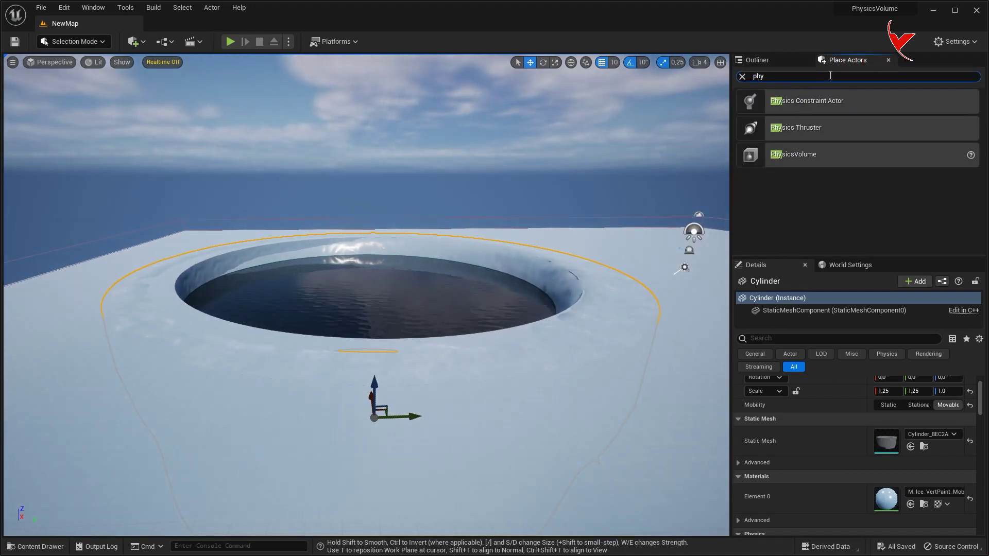
left_click_drag(787, 159, 381, 288)
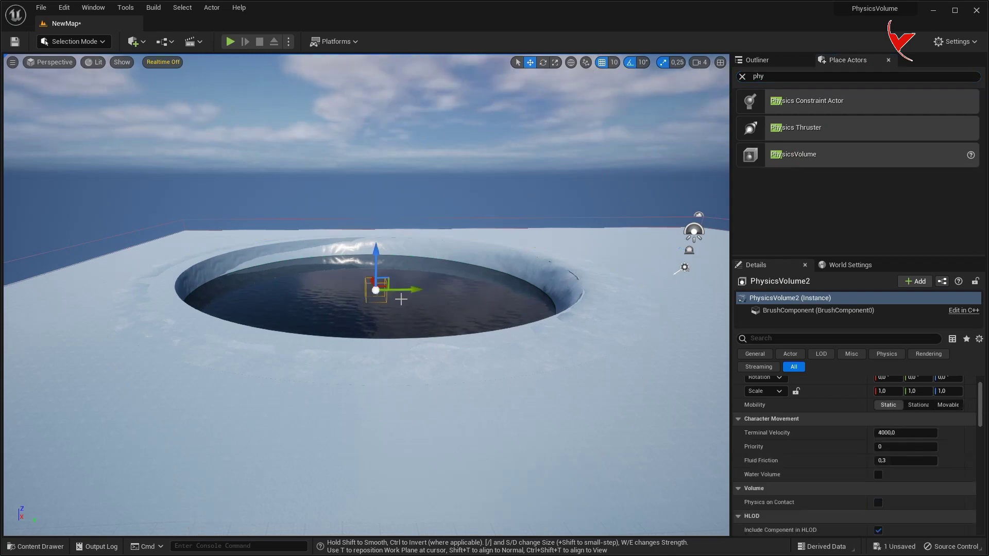
key("f")
left_click_drag(981, 406, 973, 473)
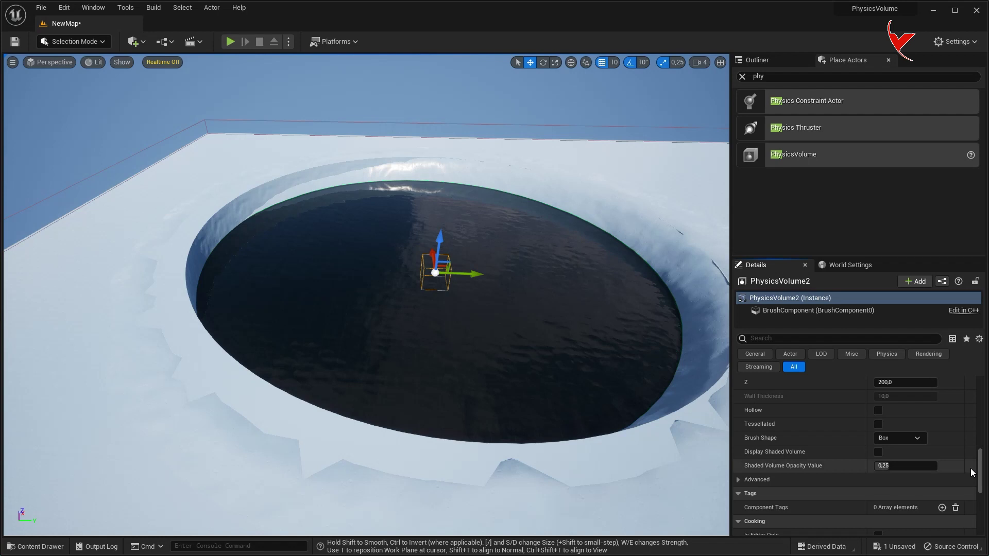
- Make the PhysicsVolume's brush a cylinder with 51 sides
left_click(903, 439)
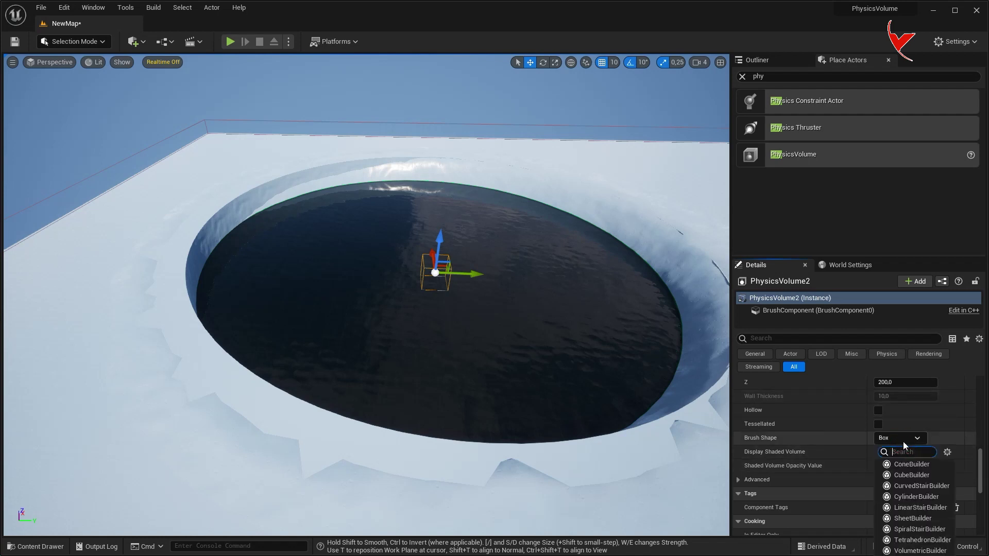
left_click(917, 497)
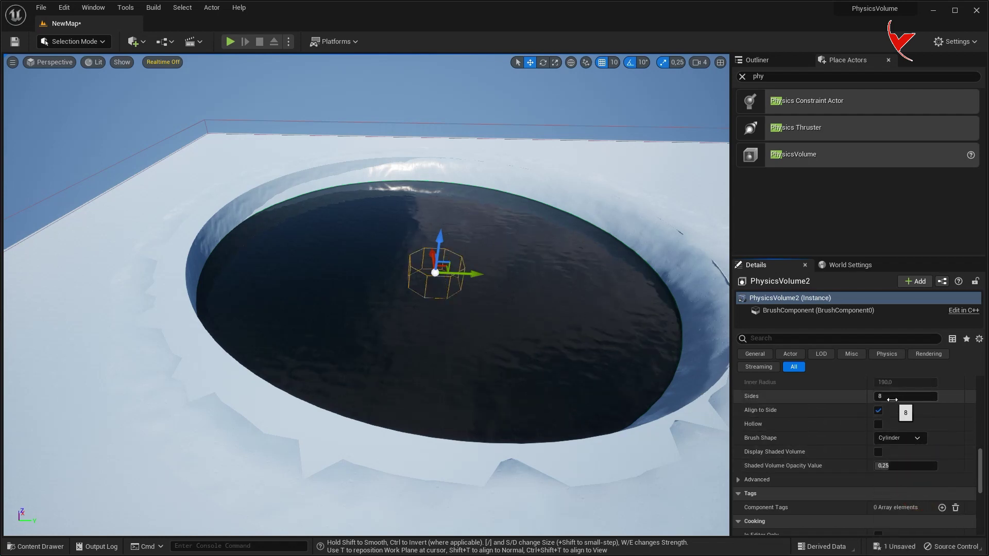
type("15")
key("Return")
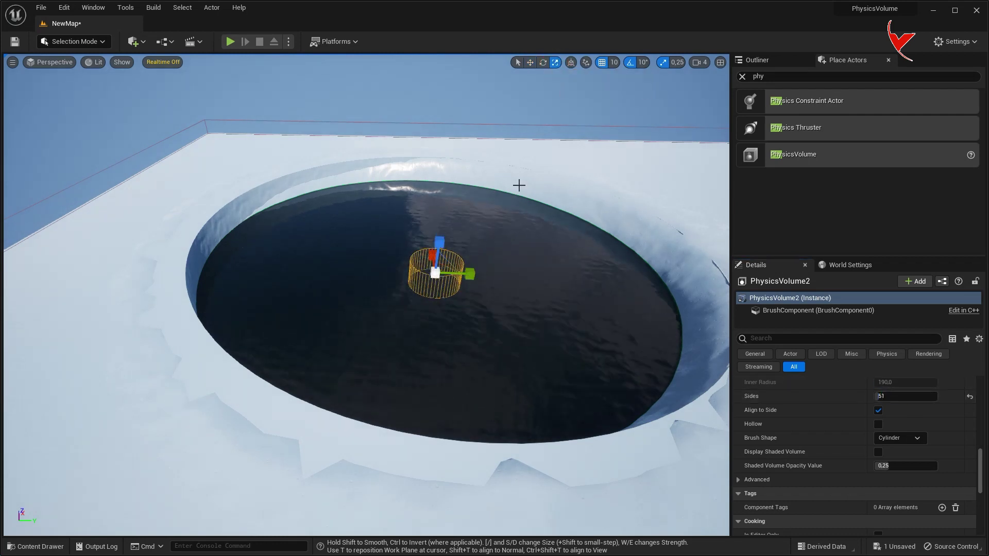
- Scale and shift the PhysicsVolume to fill and centre on the pit, then play-test
left_click_drag(477, 278, 521, 278)
left_click_drag(432, 256, 412, 226)
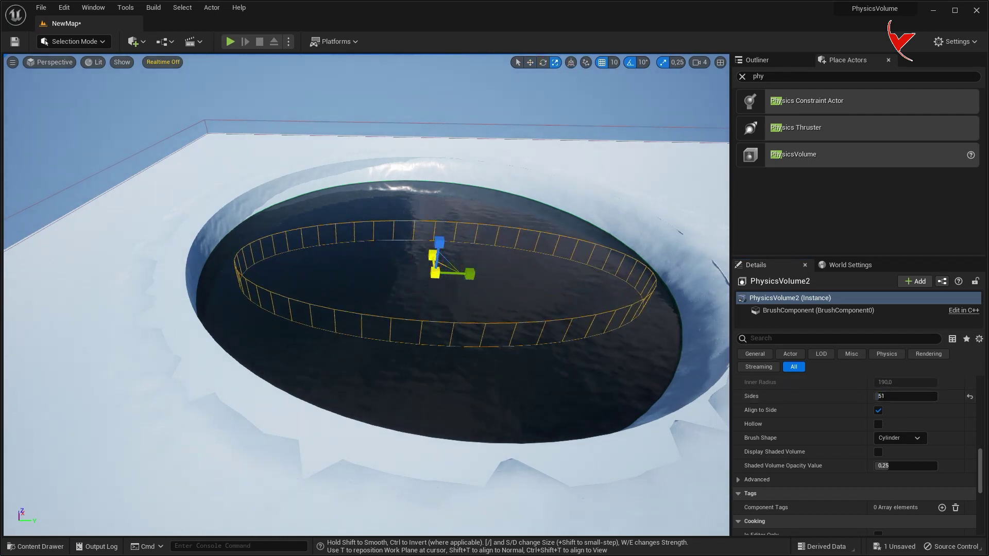
right_click_drag(472, 348, 472, 348)
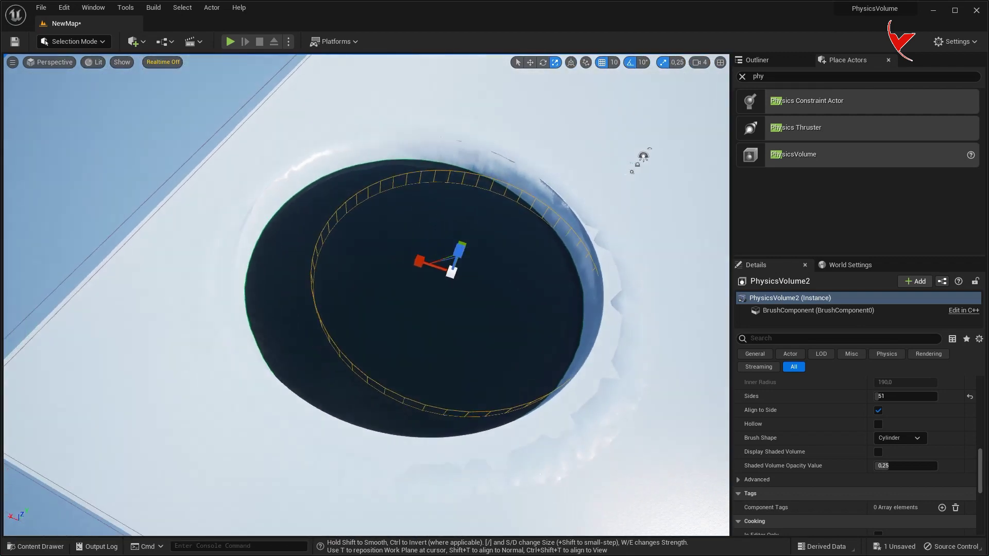
right_click_drag(430, 266, 430, 266)
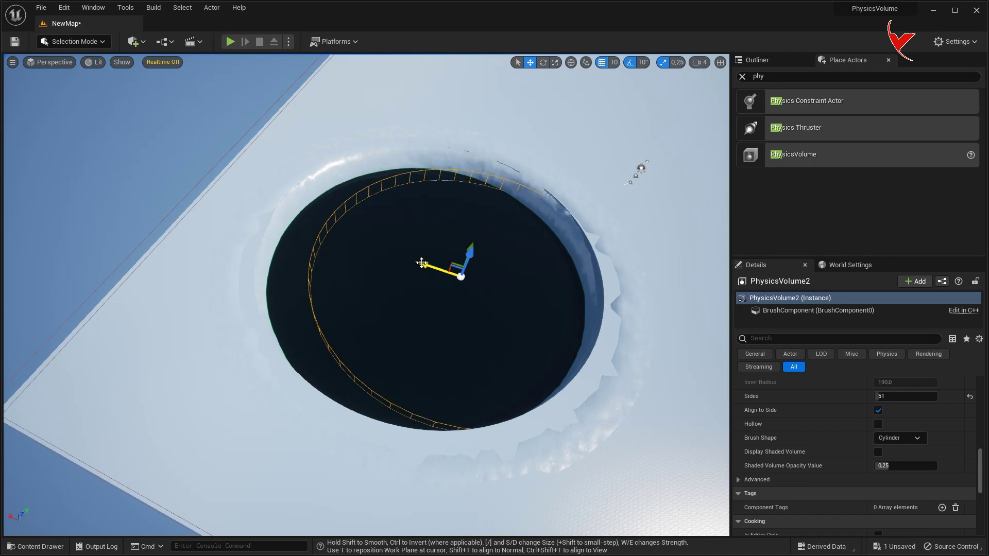
right_click_drag(422, 263, 428, 243)
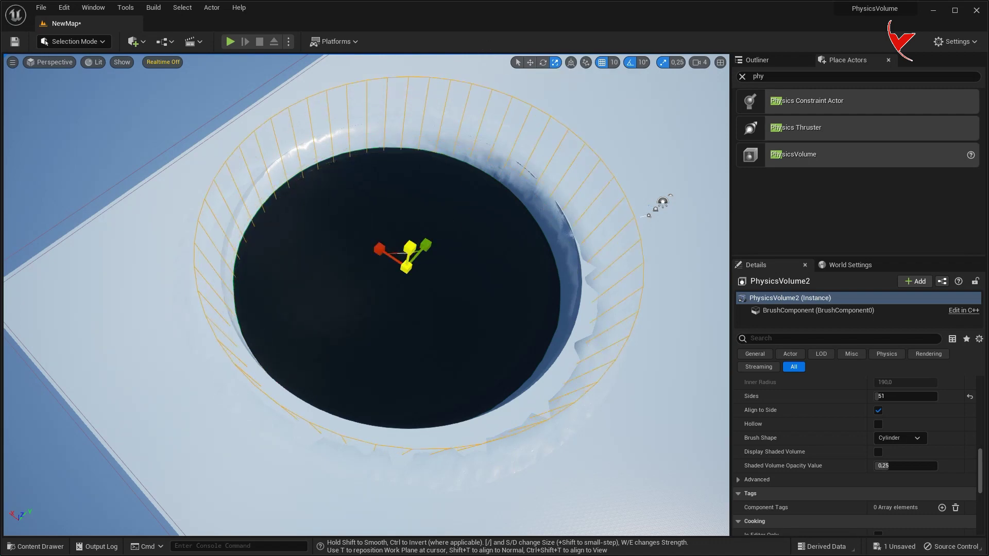
right_click_drag(463, 328, 460, 338)
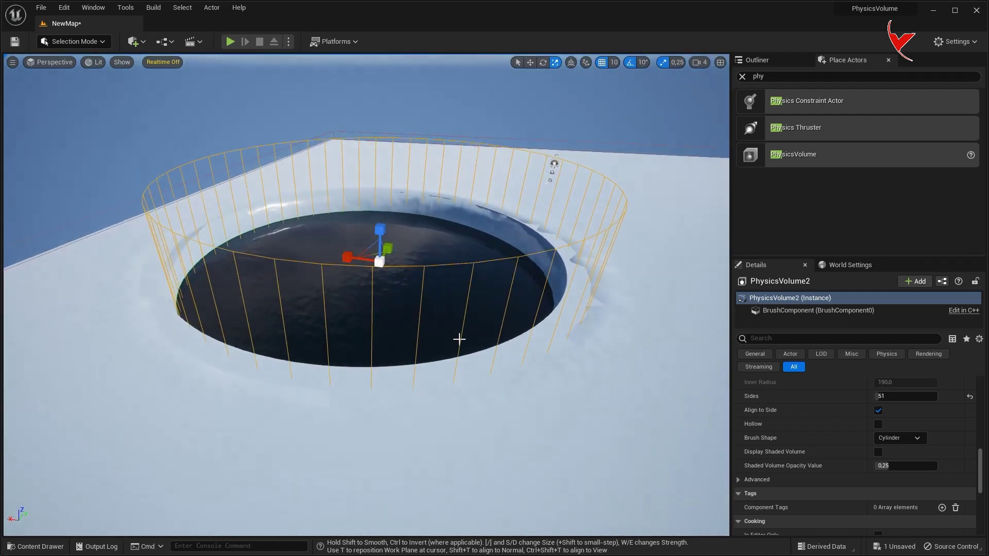
left_click_drag(355, 256, 331, 256)
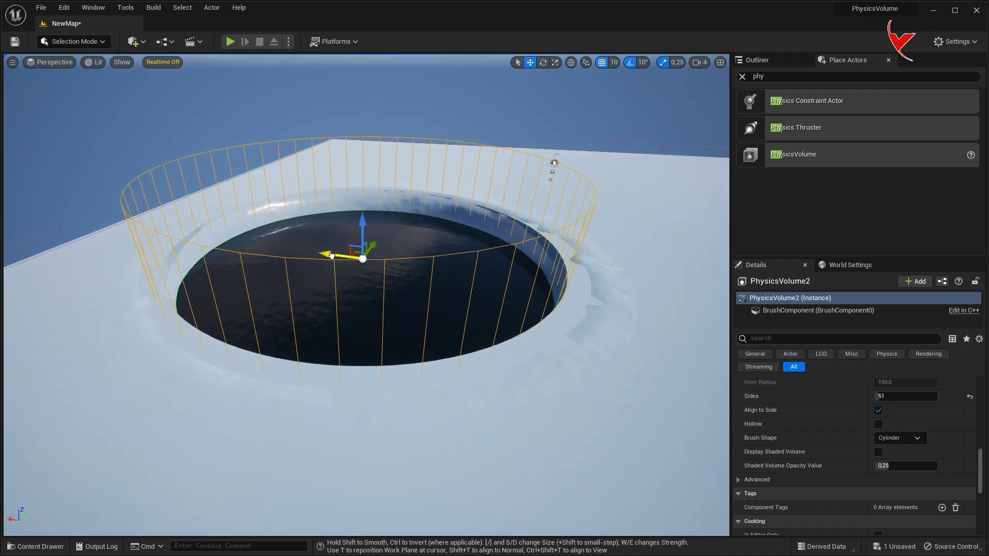
mouse_move(377, 242)
right_mouse_down()
mouse_move(355, 242)
mouse_move(500, 248)
right_mouse_up()
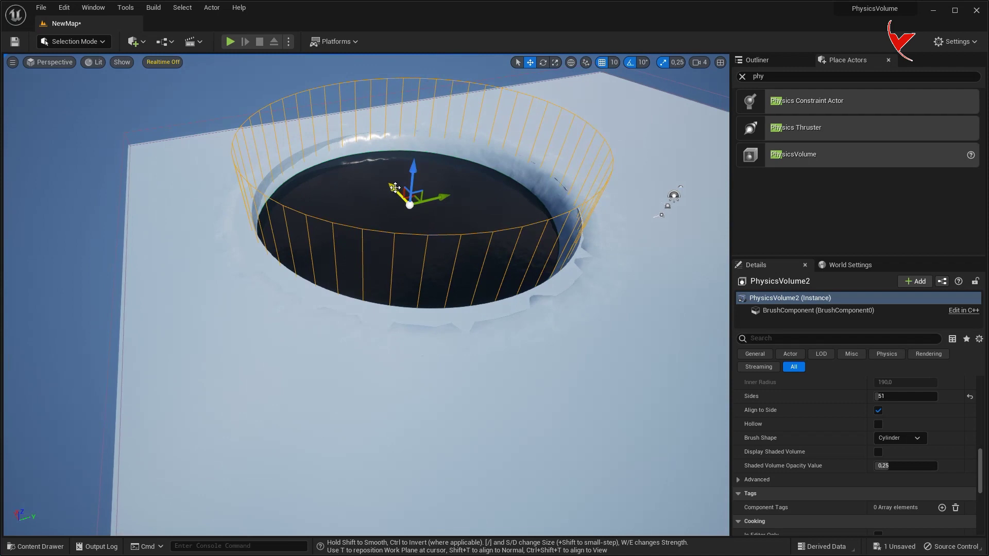
scroll(833, 400, "down", 1)
scroll(603, 355, "up", 1)
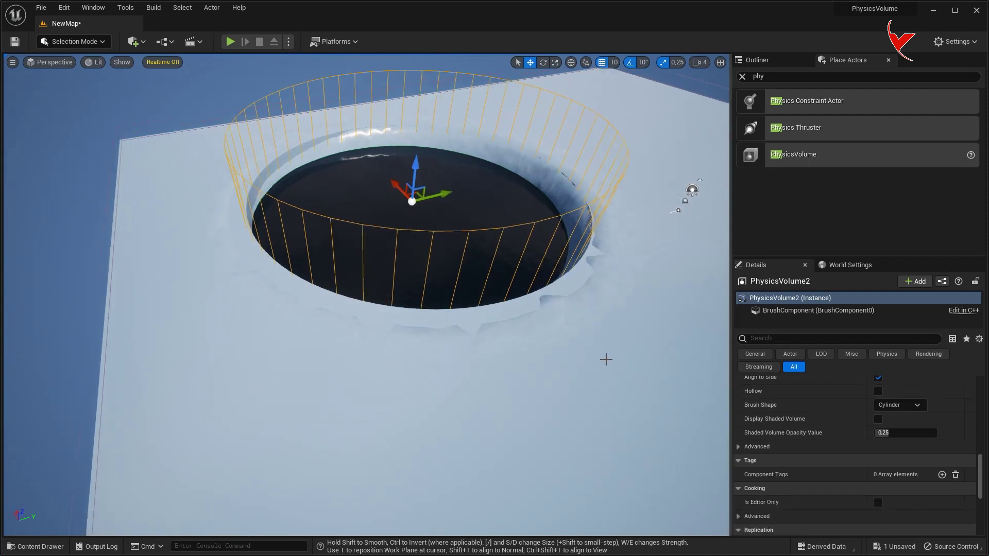
scroll(985, 462, "up", 3)
scroll(985, 462, "up", 5)
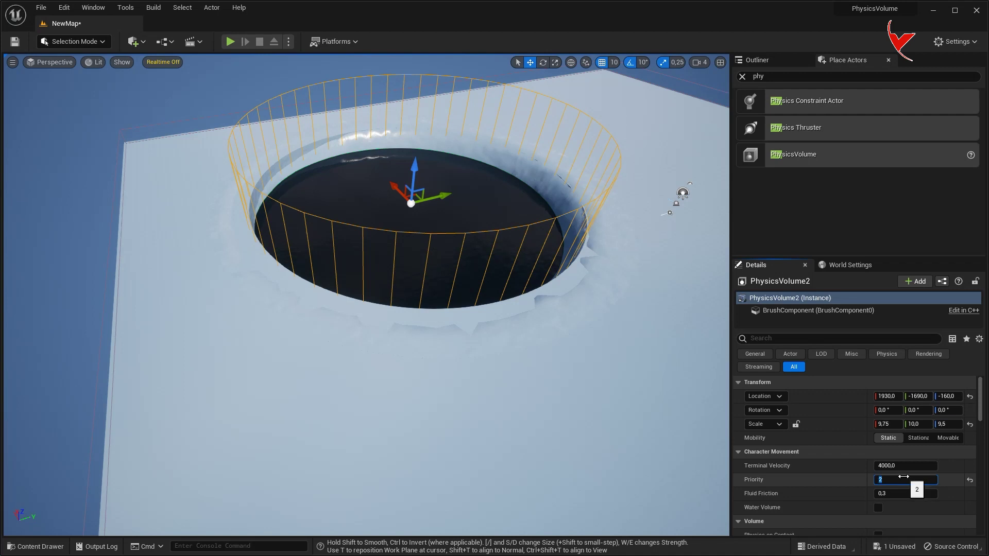
left_click(230, 41)
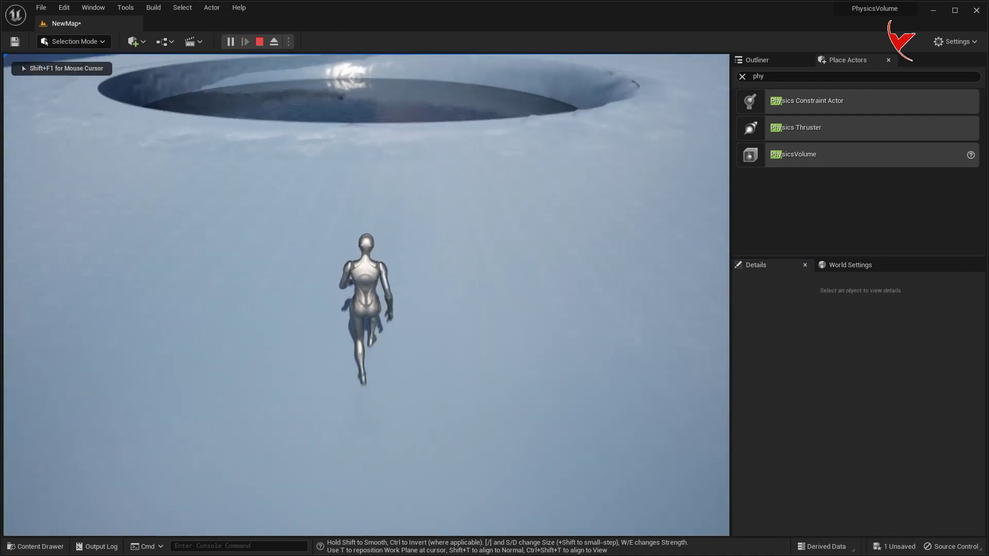
key("w")
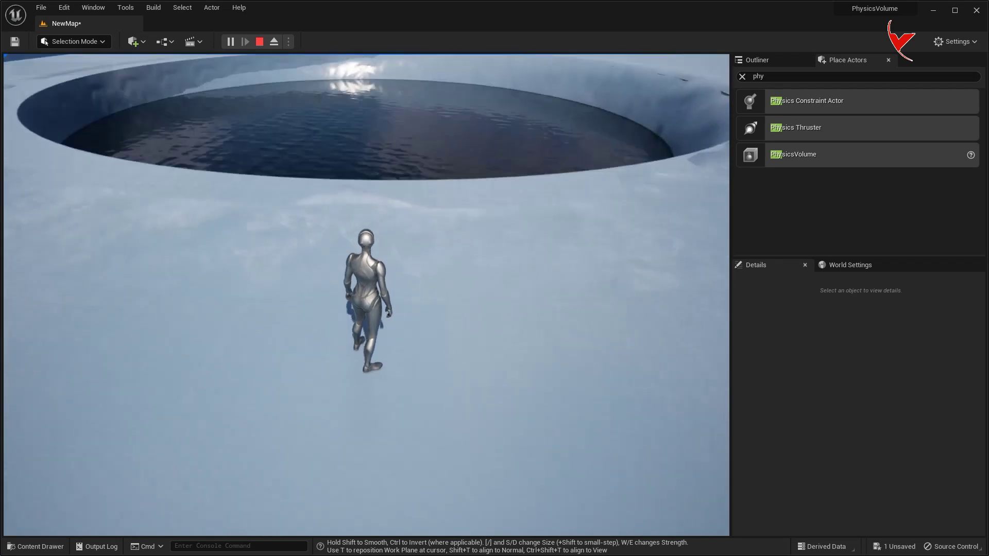
key("w")
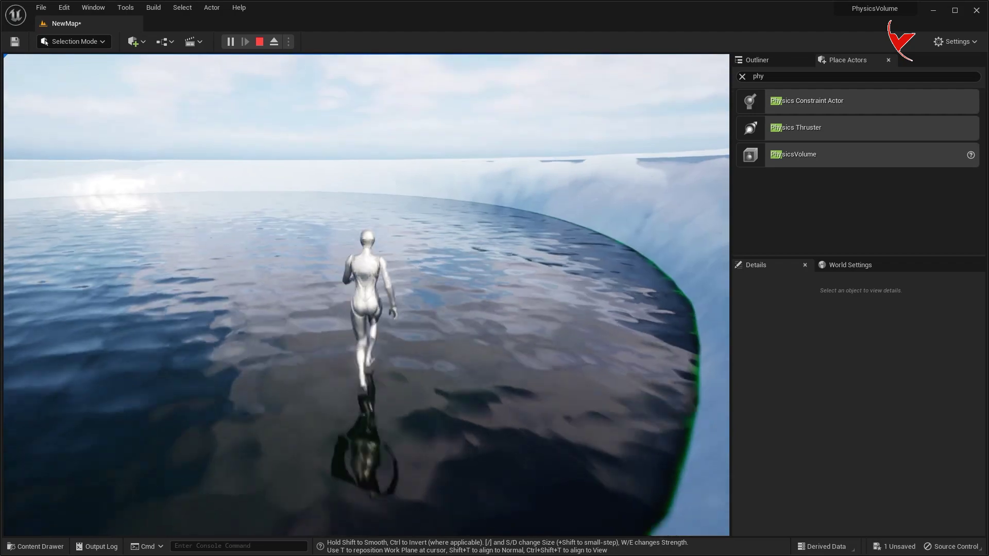
key("Escape")
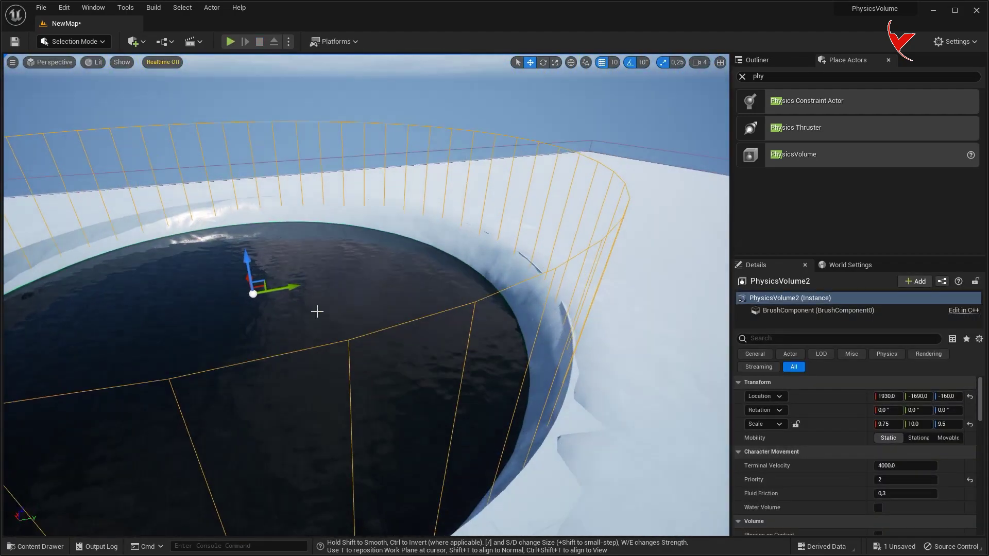
- Set Cylinder2's Collision Presets to NoCollision
left_click(317, 301)
left_click(757, 60)
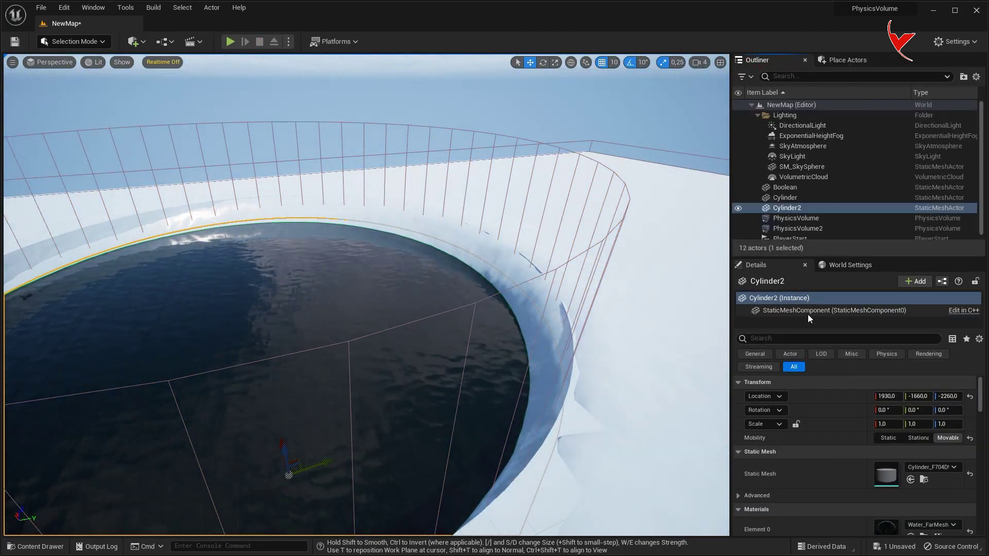
type("coll")
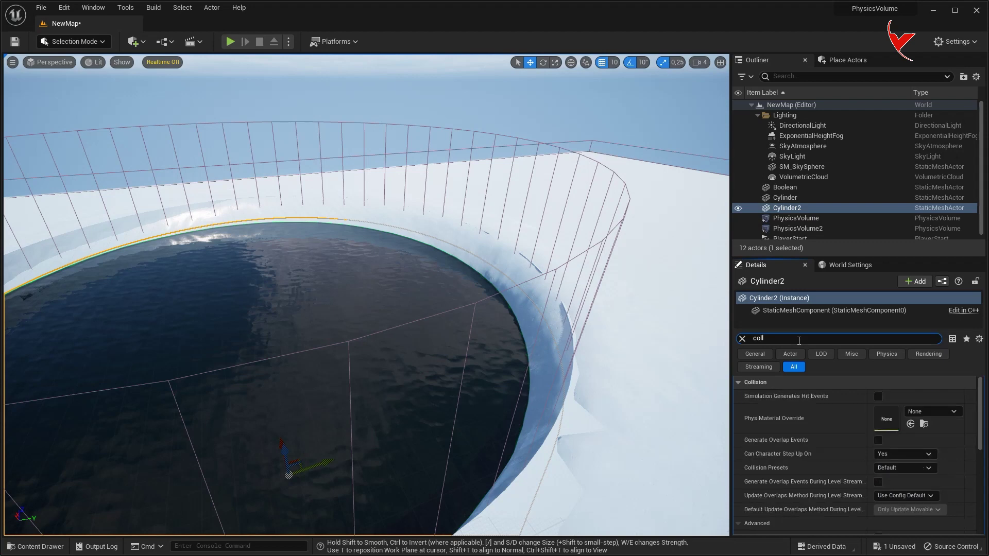
scroll(899, 439, "down", 2)
left_click(893, 436)
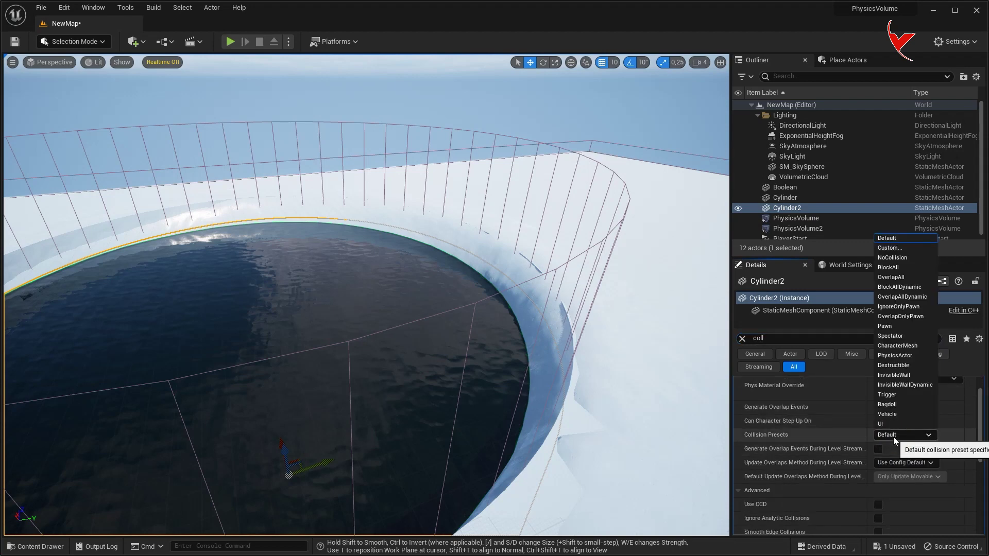
left_click(899, 256)
- Play-test walking the character into the pit, then select PhysicsVolume2
left_click(230, 42)
key("w")
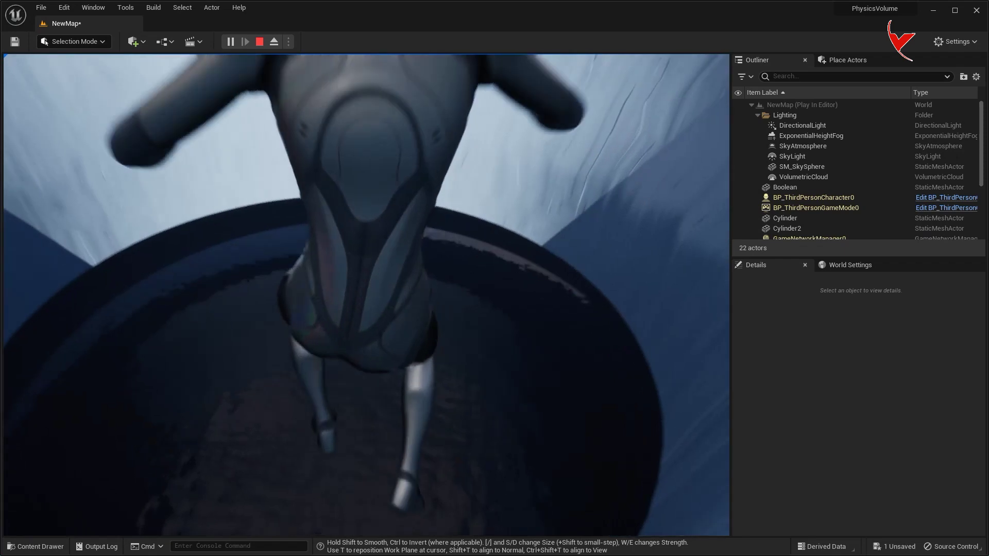
key("Escape")
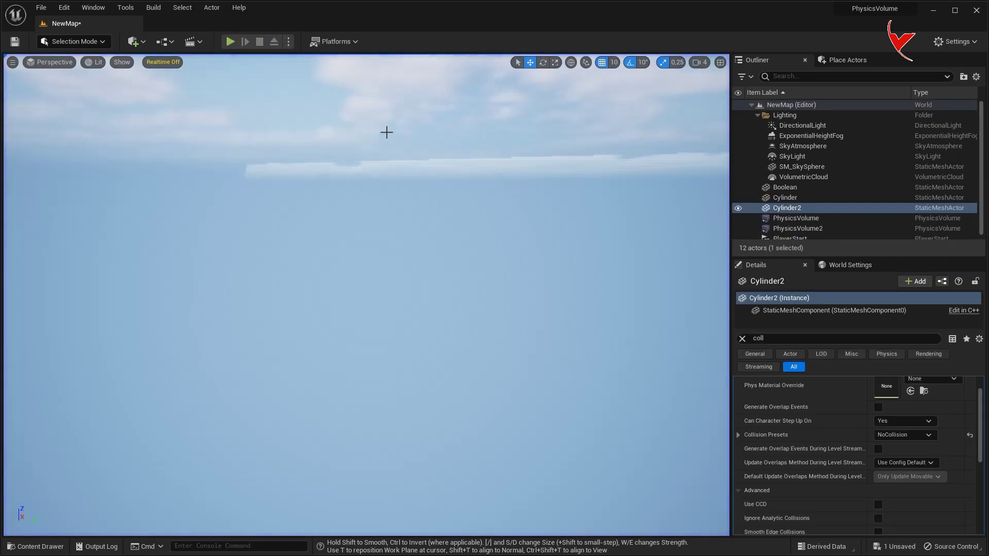
scroll(514, 246, "up", 3)
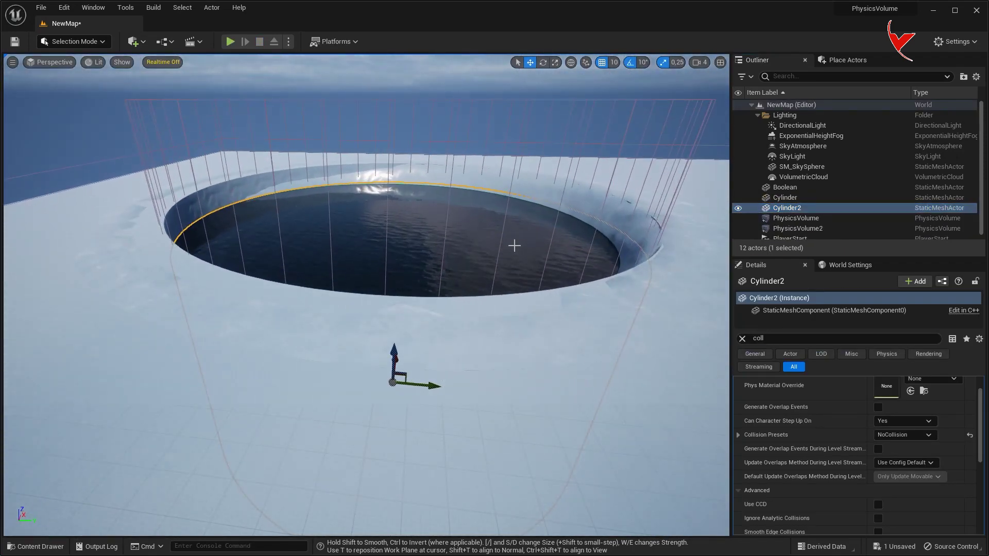
left_click(786, 229)
- Duplicate PhysicsVolume2 to create PhysicsVolume3
right_click(765, 227)
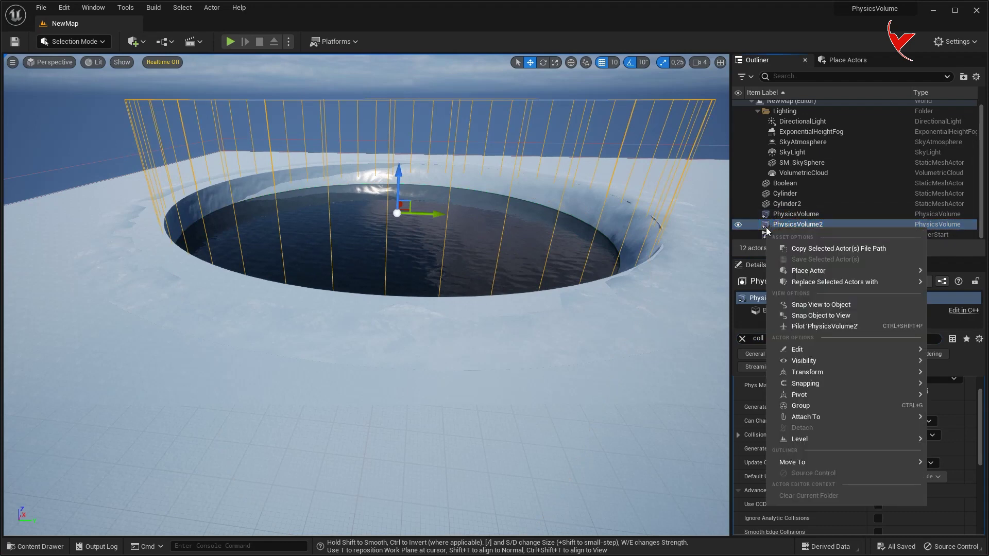
mouse_move(801, 352)
left_click(961, 390)
left_click(743, 339)
- Give PhysicsVolume3 terminal velocity 100, priority 3, scale 9.65/9.5/9.5, and lower it into the pit
scroll(876, 498, "down", 1)
left_click(896, 436)
type("10")
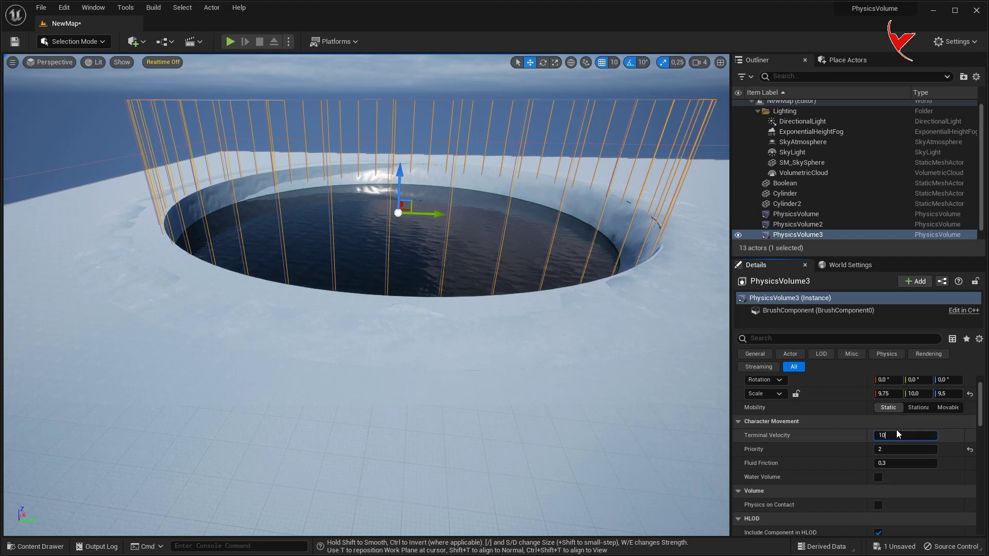
type("0")
key("Tab")
type("3")
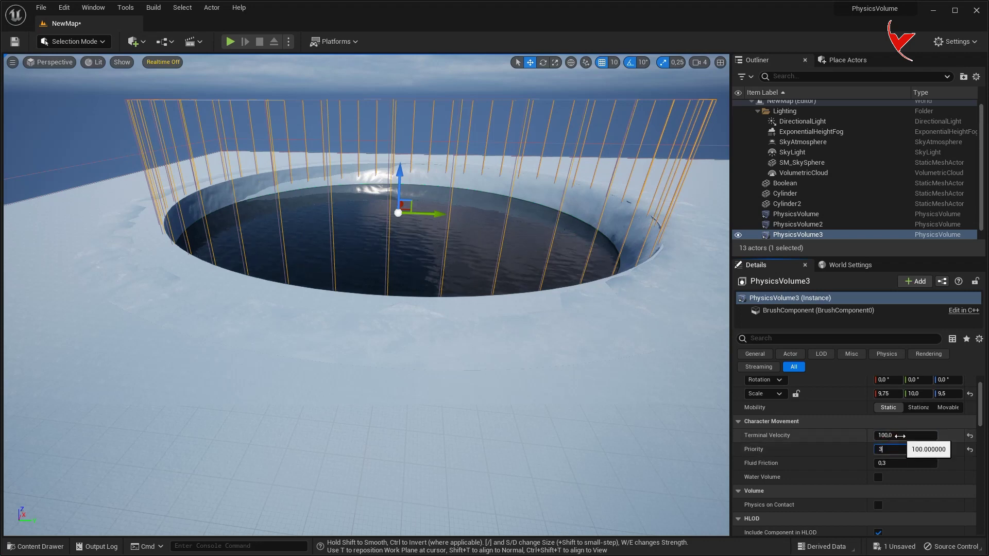
right_click_drag(508, 213, 508, 268)
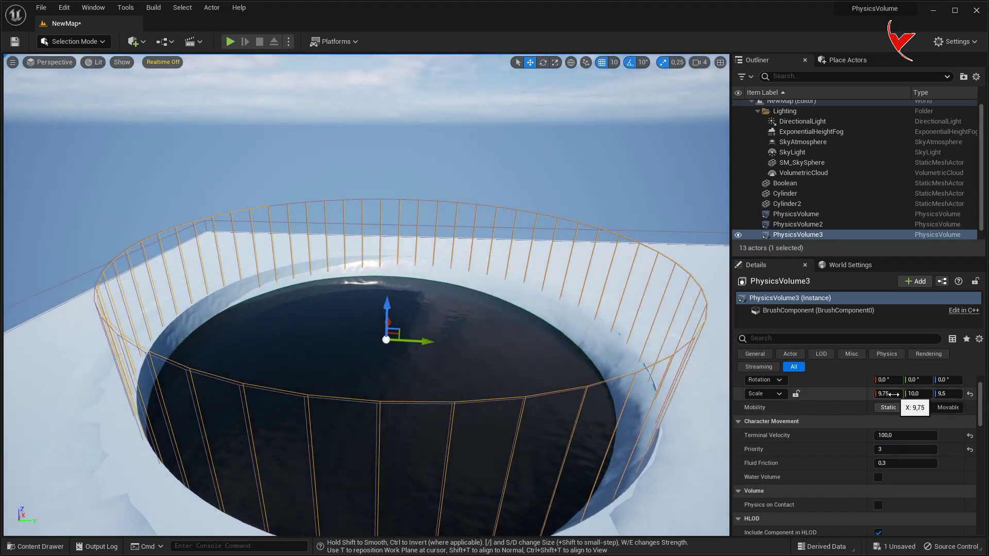
left_click(889, 393)
type("9.65")
key("Return")
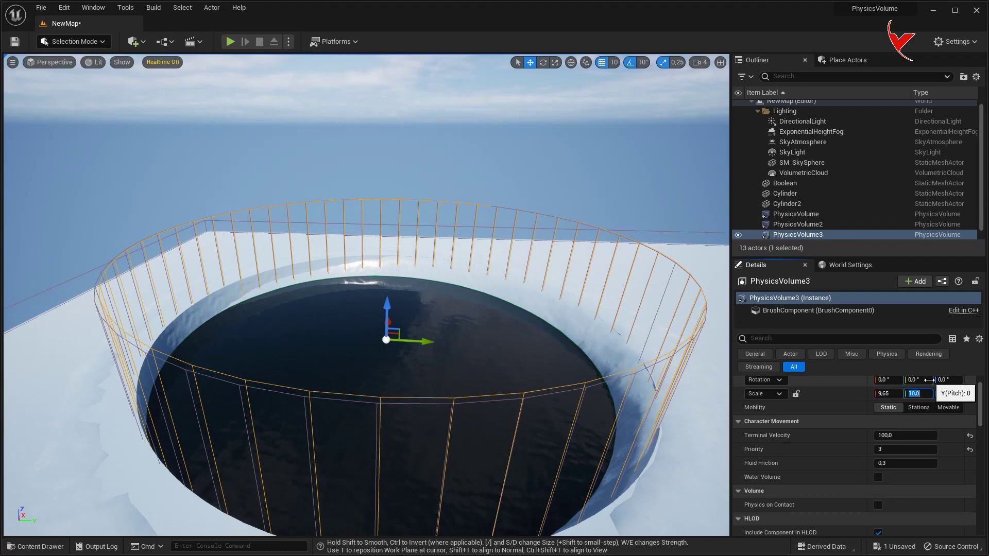
type("9.5")
key("Return")
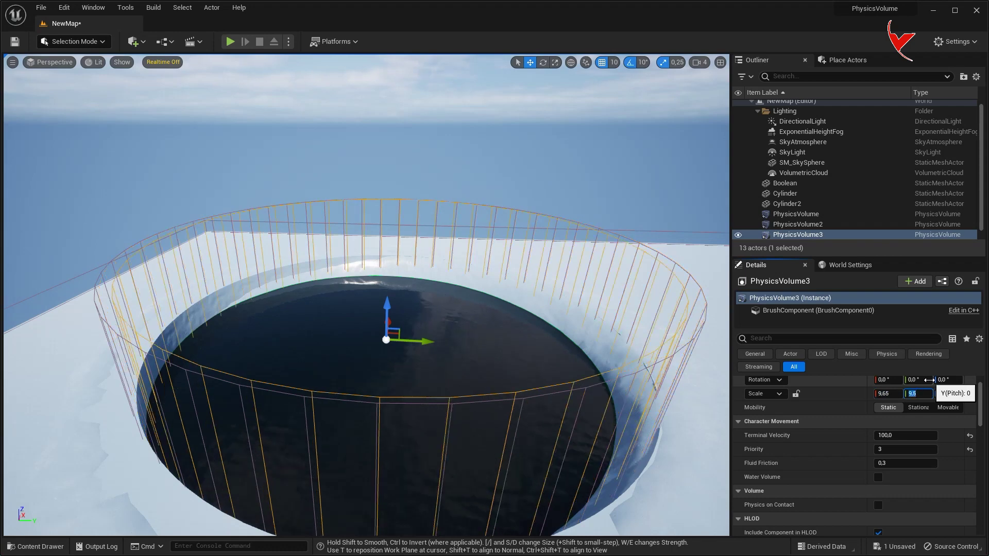
left_click_drag(399, 313, 391, 398)
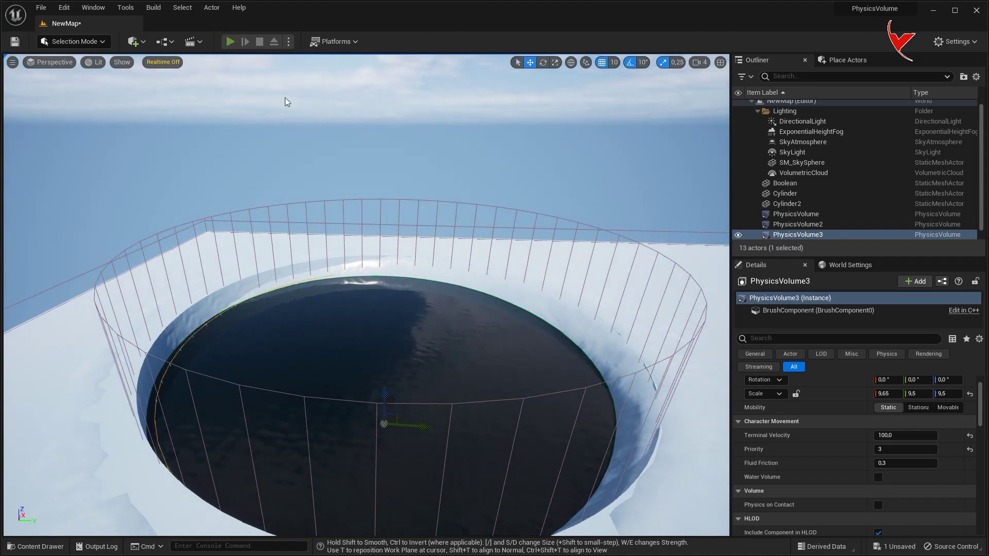
- Play-test walking the character into the water pit to swim
key("alt+p")
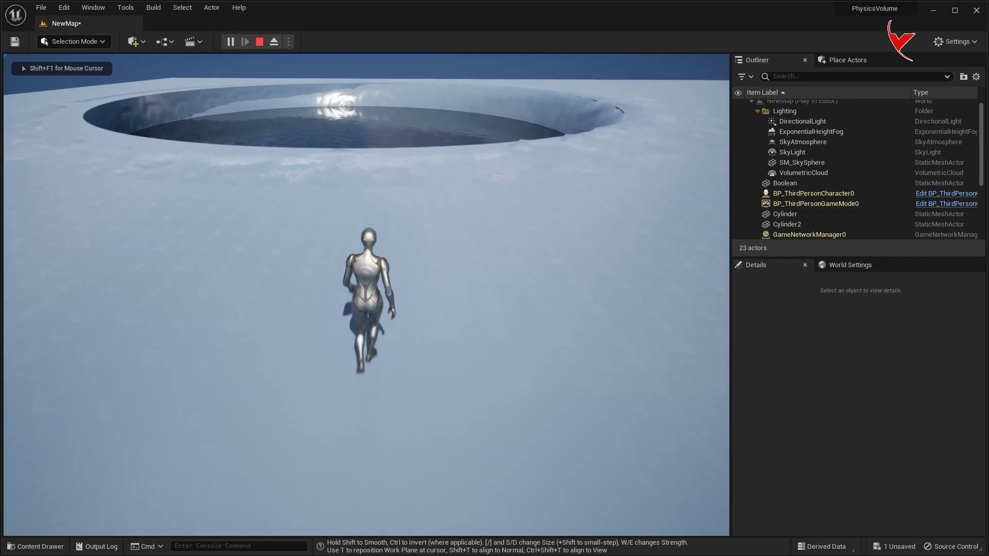
key("w")
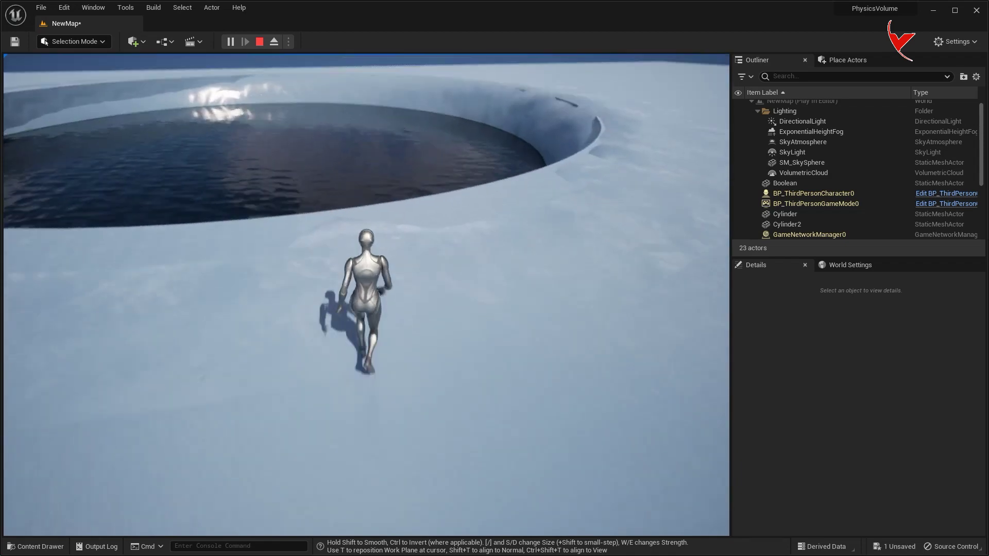
key("w")
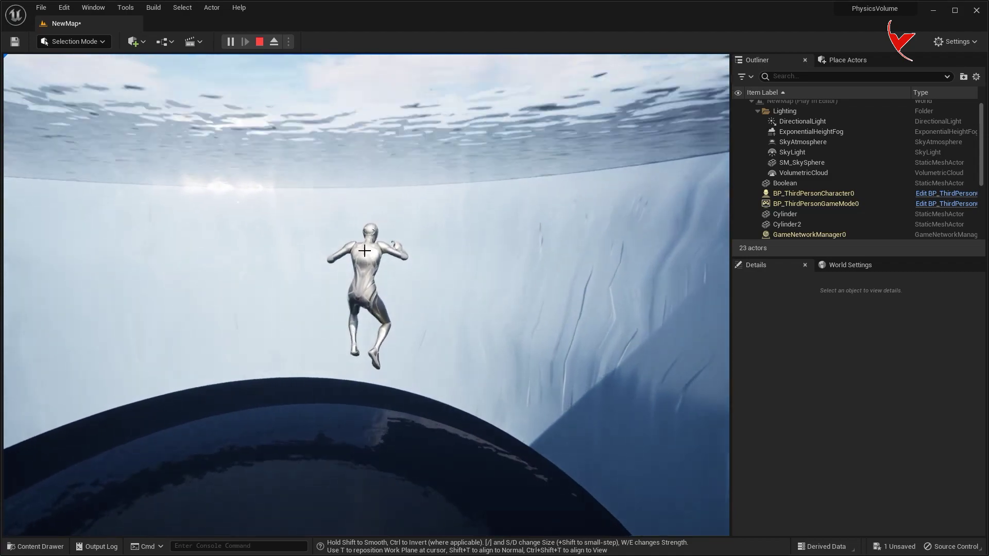
key("Escape")
key("f")
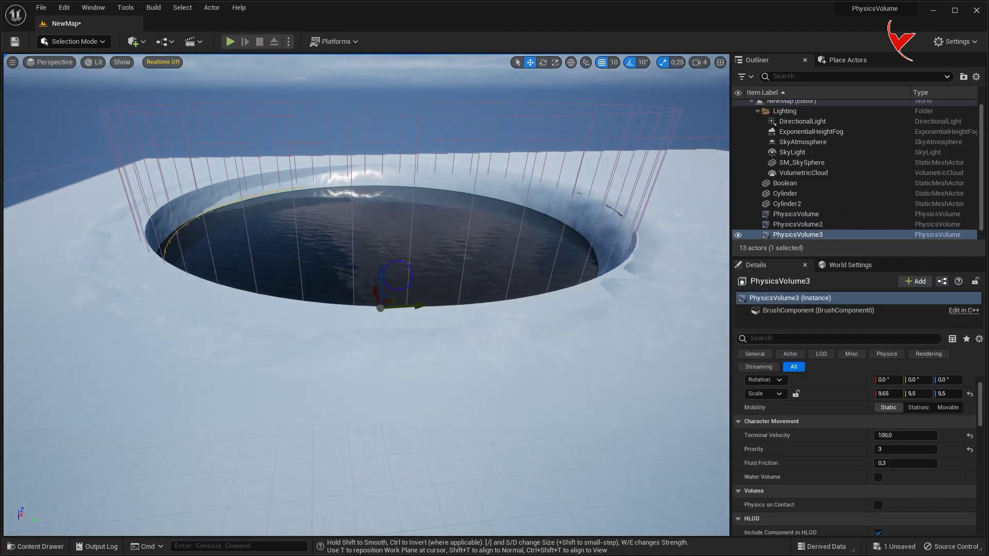
- Reselect PhysicsVolume3, play-test the pit again, then show the Content folder in the Content Drawer
scroll(495, 370, "up", 5)
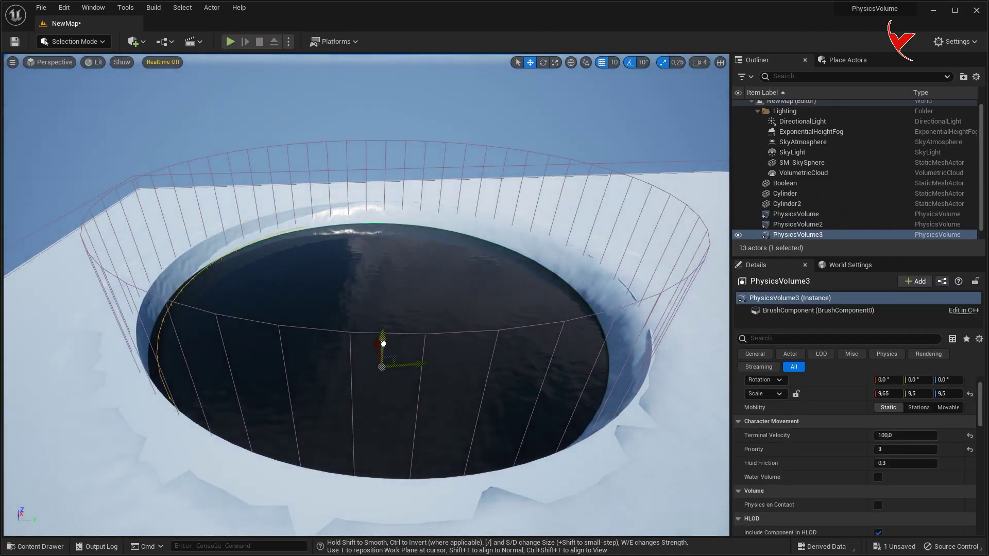
left_click(643, 282)
left_click(772, 236)
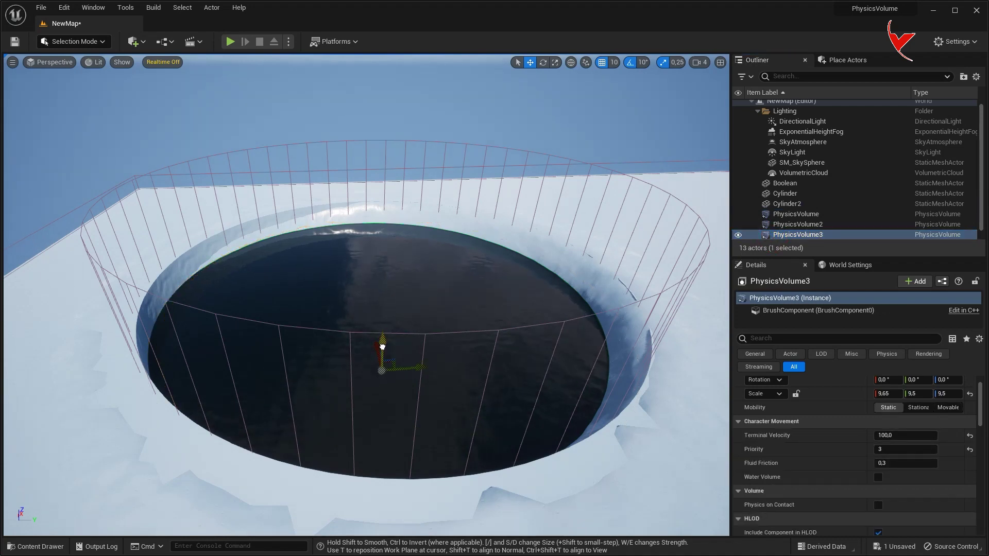
left_click(230, 42)
key("w")
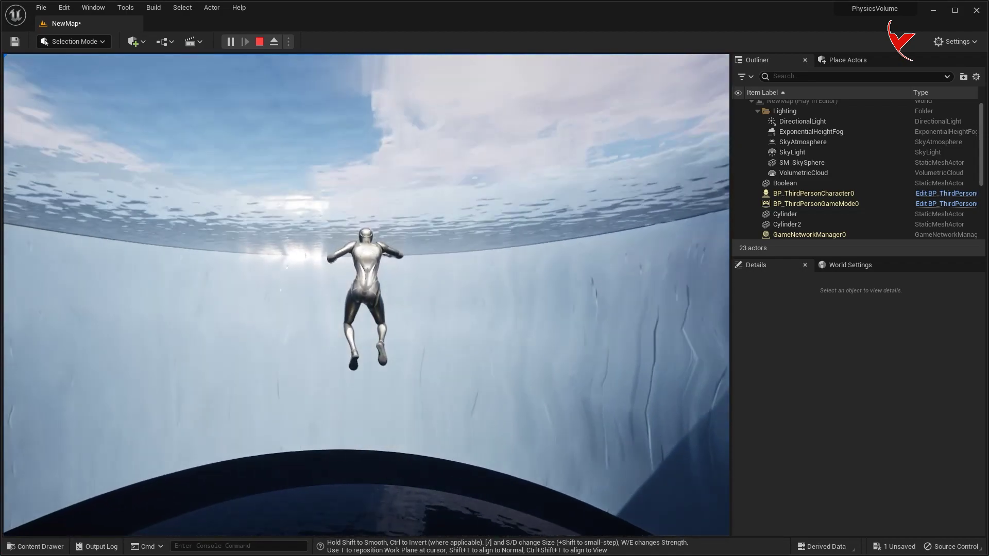
key("Escape")
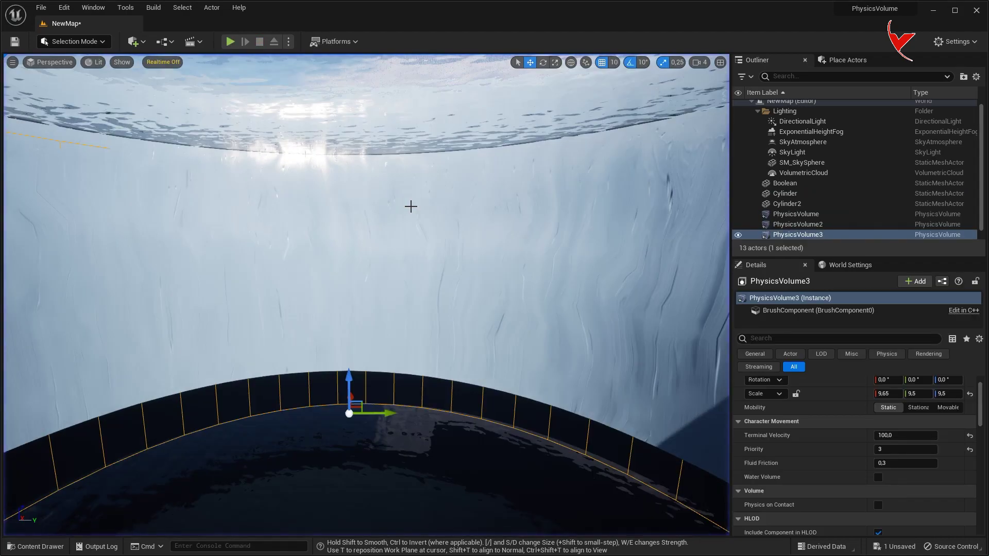
key("f")
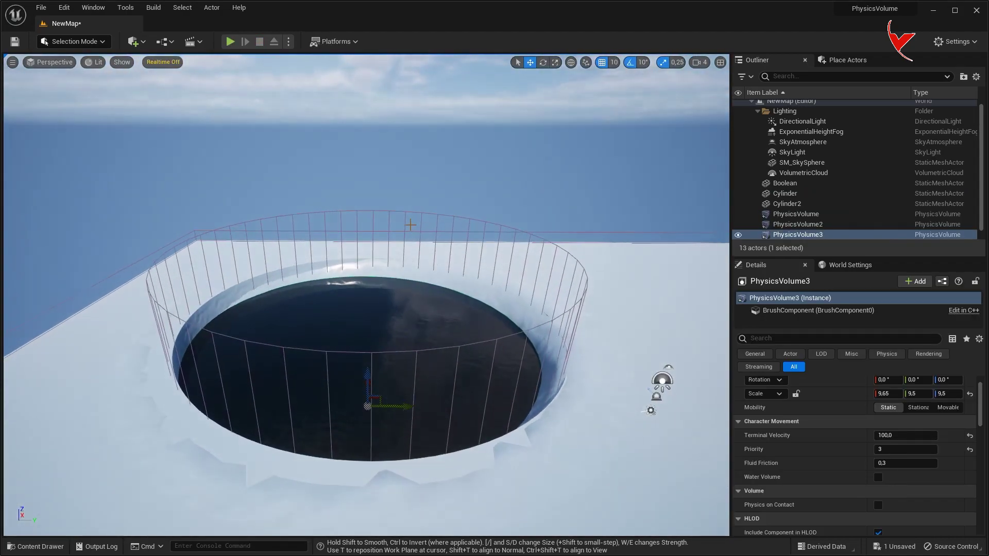
key("ctrl+space")
left_click(219, 364)
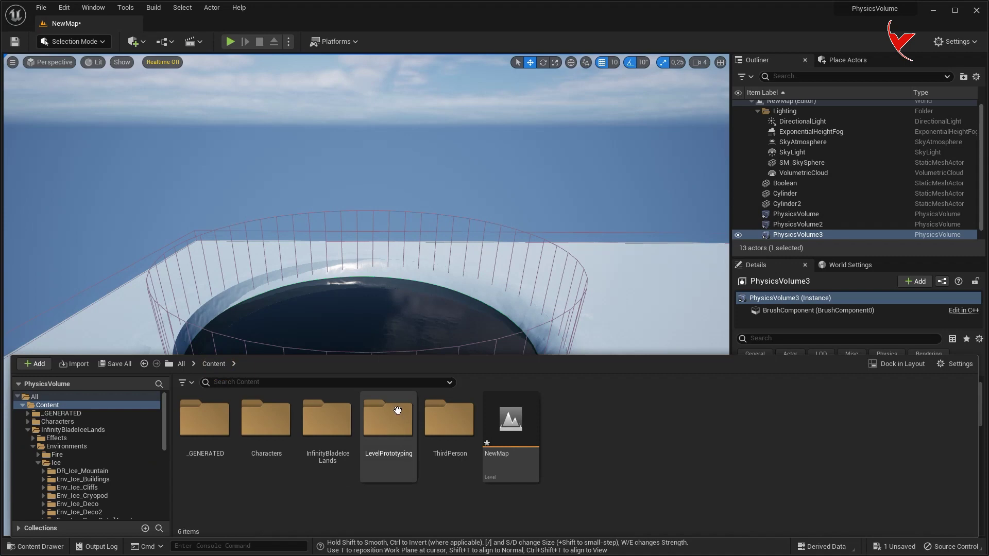
- Open BP_ThirdPersonCharacter from ThirdPerson/Blueprints and dock it in its 3D Viewport view
double_click(436, 419)
double_click(216, 424)
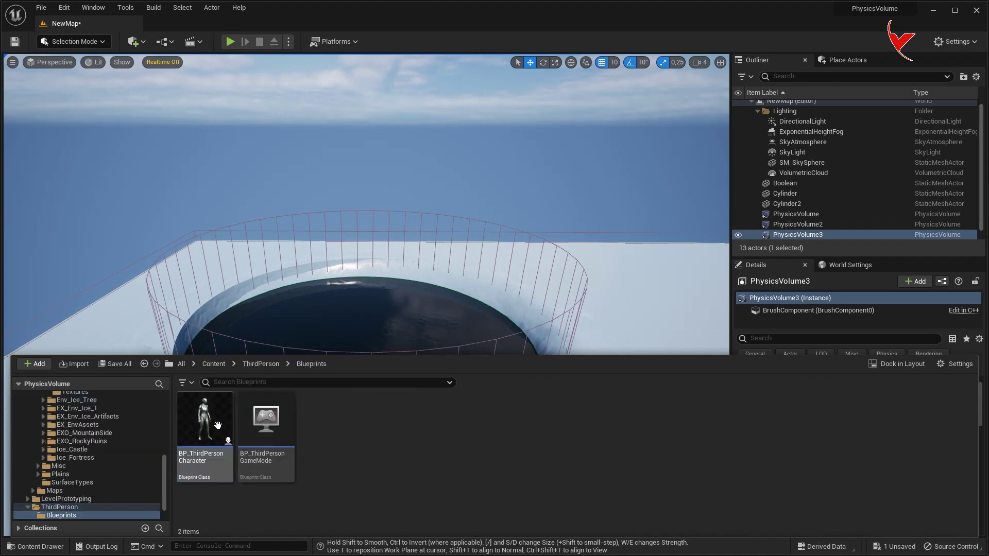
double_click(219, 430)
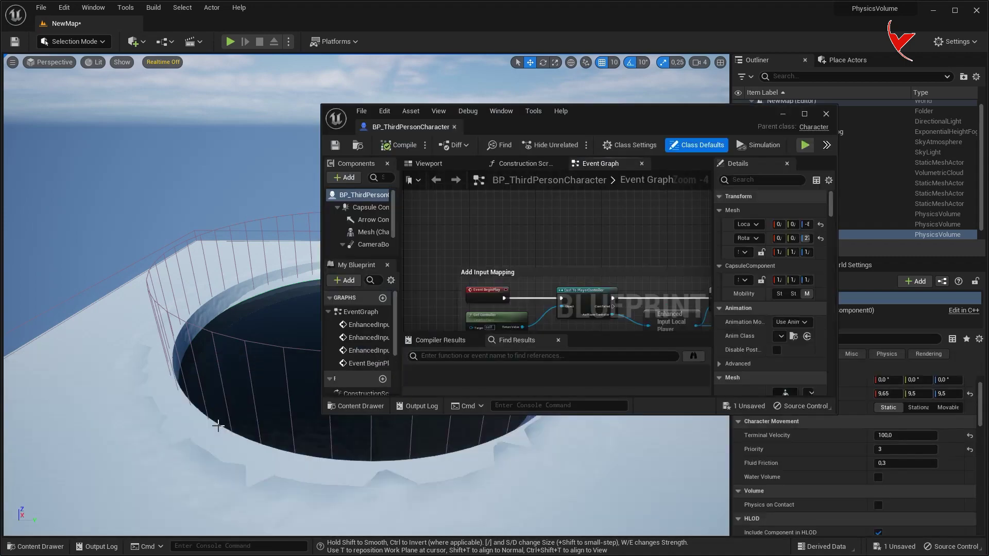
left_click_drag(395, 134, 195, 23)
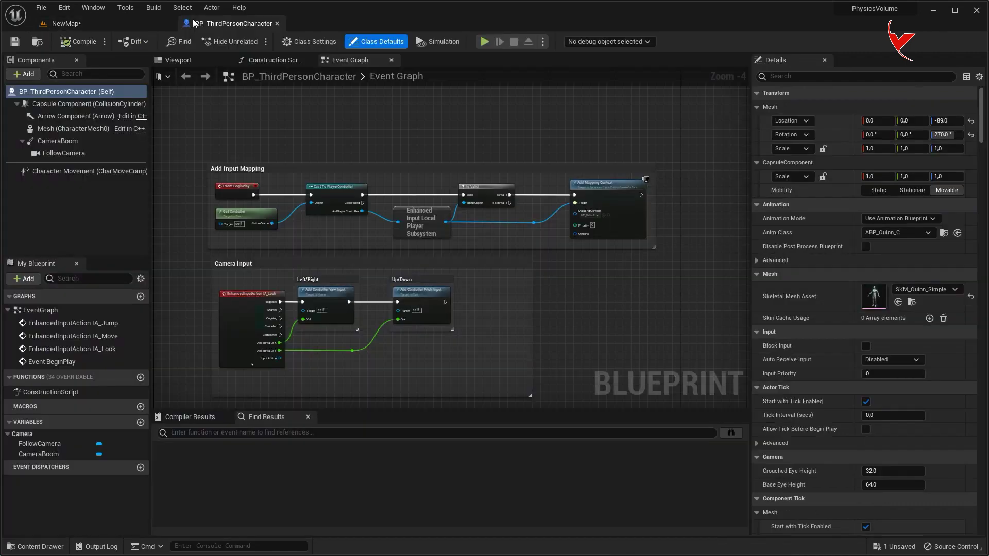
left_click(179, 59)
- Add a Plane component under FollowCamera and rotate it 90 degrees to stand upright
double_click(64, 153)
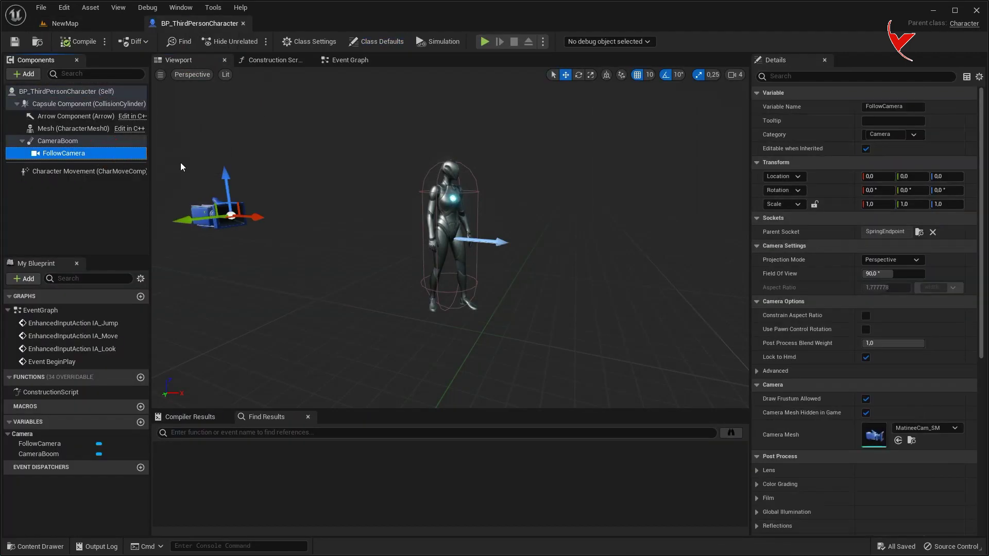
left_click(28, 74)
type("plane")
left_click(56, 106)
key("Return")
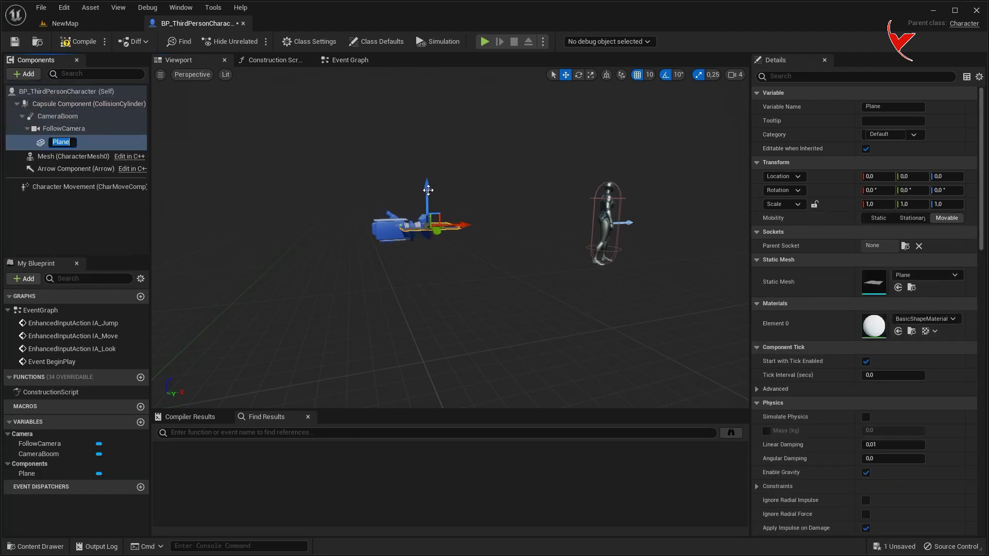
left_click_drag(464, 216, 494, 185)
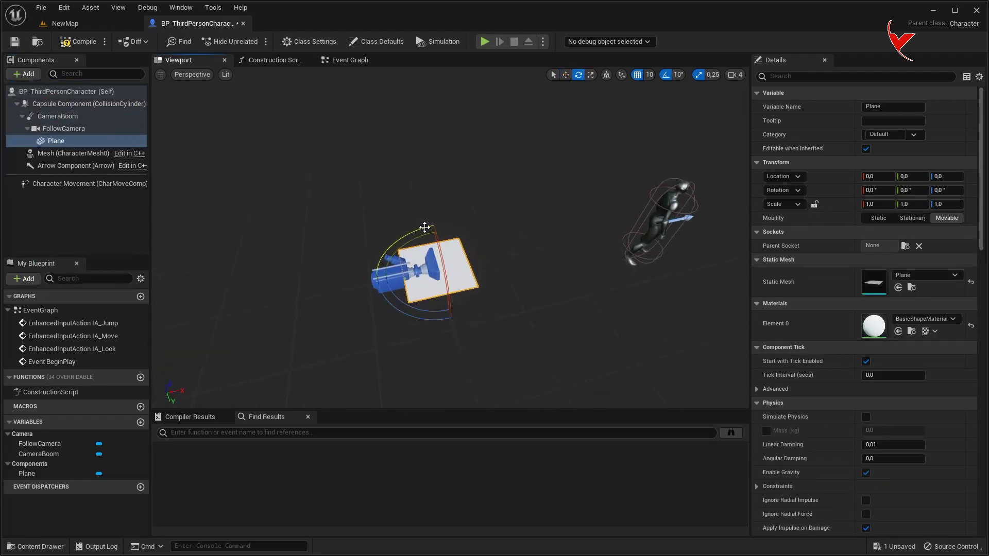
left_click_drag(425, 227, 565, 93)
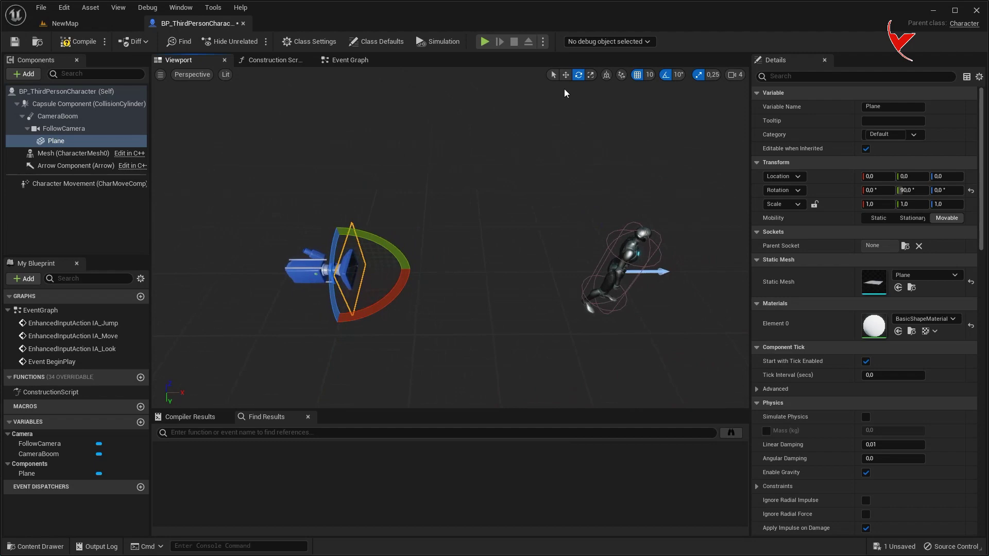
- Duplicate Cylinder2's Water_FarMesh material to create Water_FarMesh1
left_click(95, 26)
right_click_drag(481, 309, 481, 379)
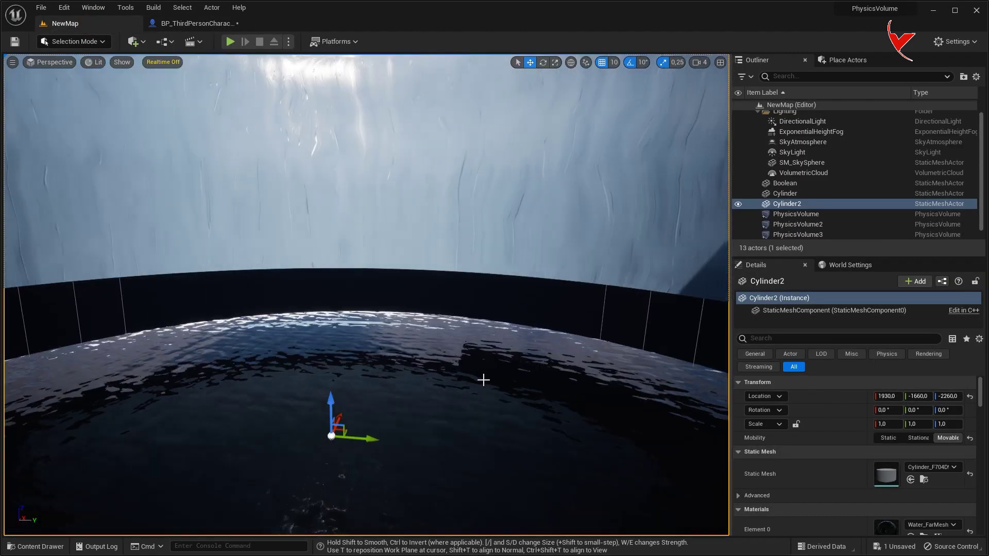
scroll(875, 453, "down", 3)
left_click(924, 456)
right_click(337, 432)
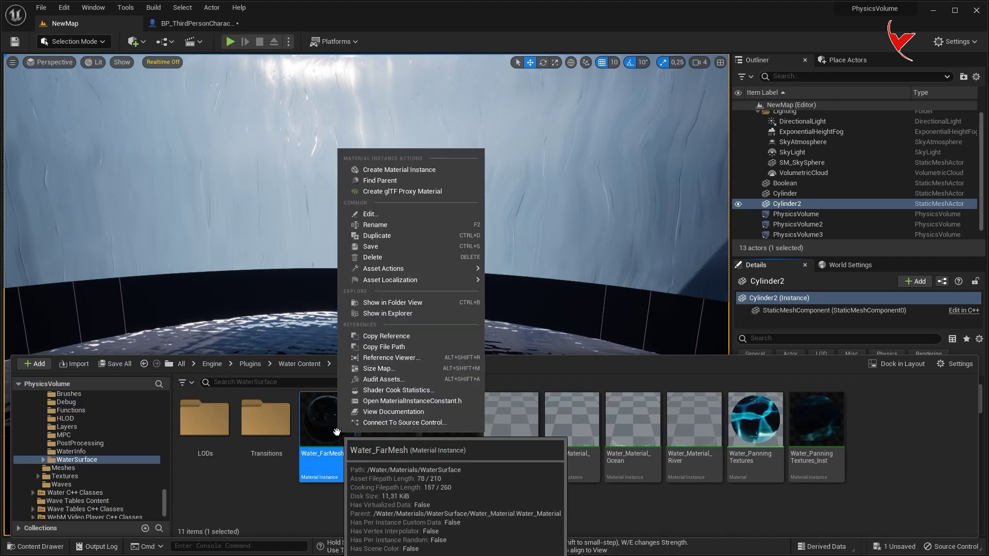
left_click(361, 247)
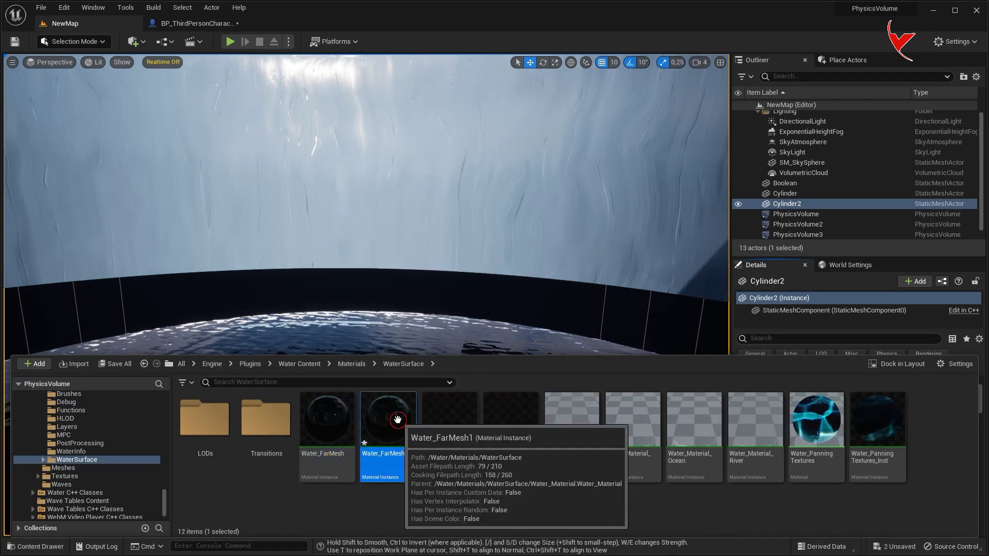
- Set Water Distant Normal Offset to 50 in Water_FarMesh1
double_click(406, 428)
type("50")
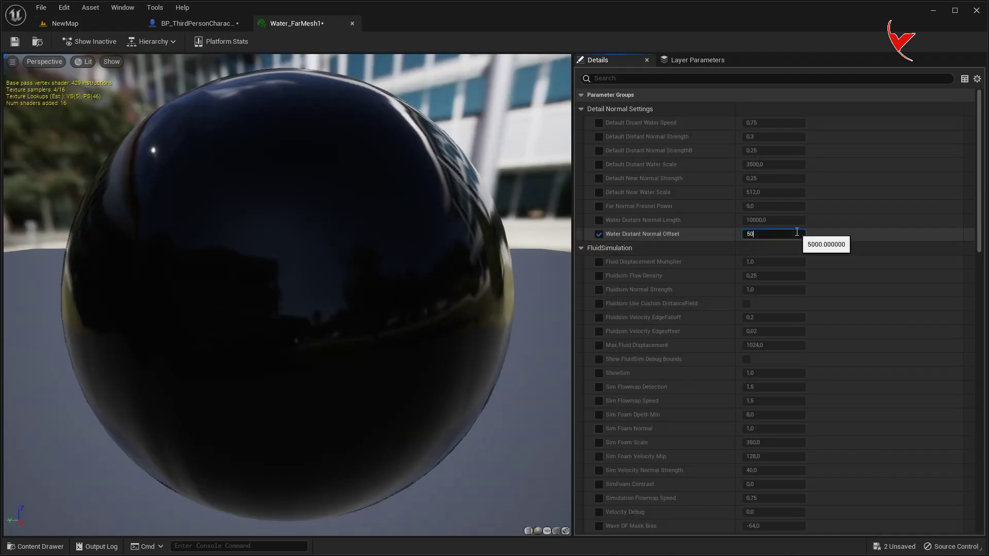
left_click_drag(979, 237, 981, 389)
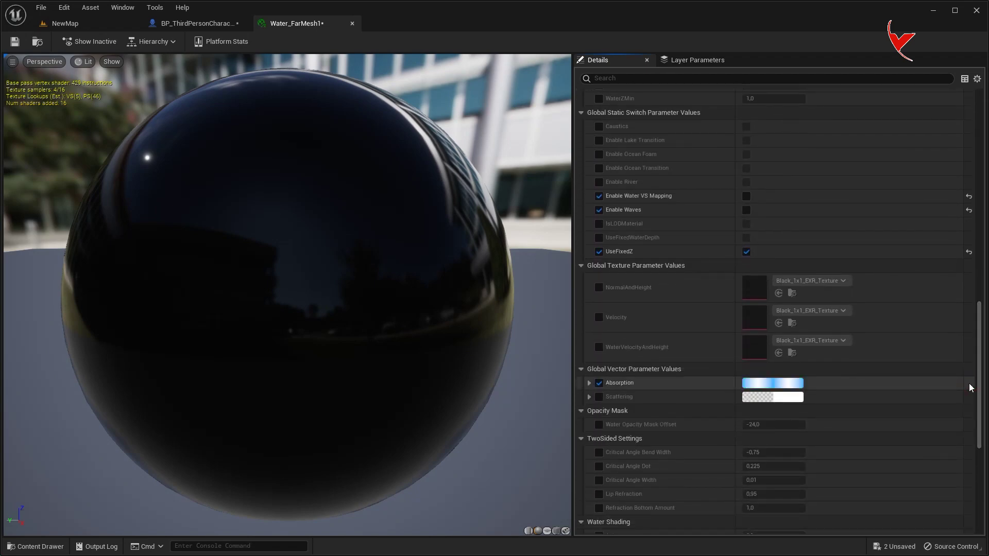
left_click(208, 26)
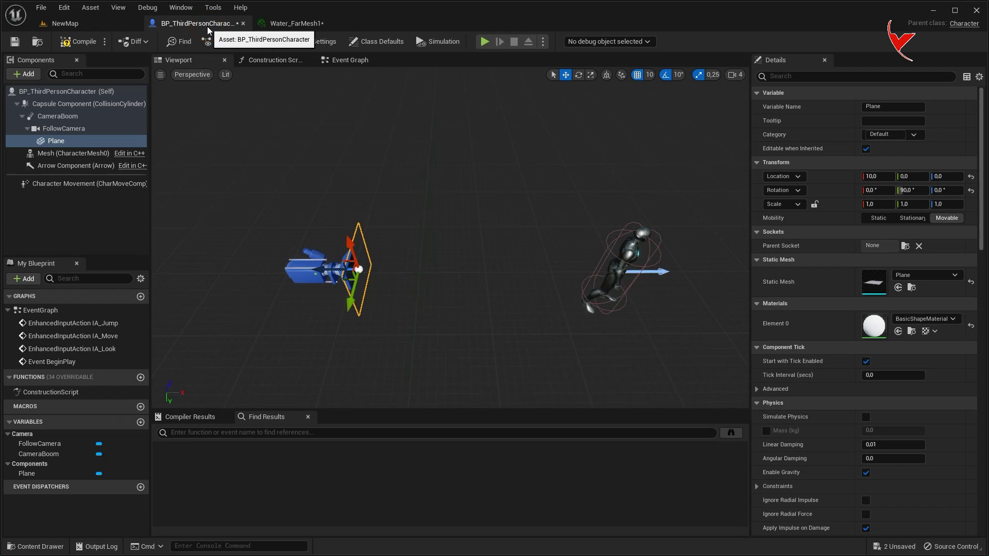
- Set the Plane's Element 0 material to Water_FarMesh1 and add a Box collision named Box beneath it
right_click_drag(710, 316, 732, 309)
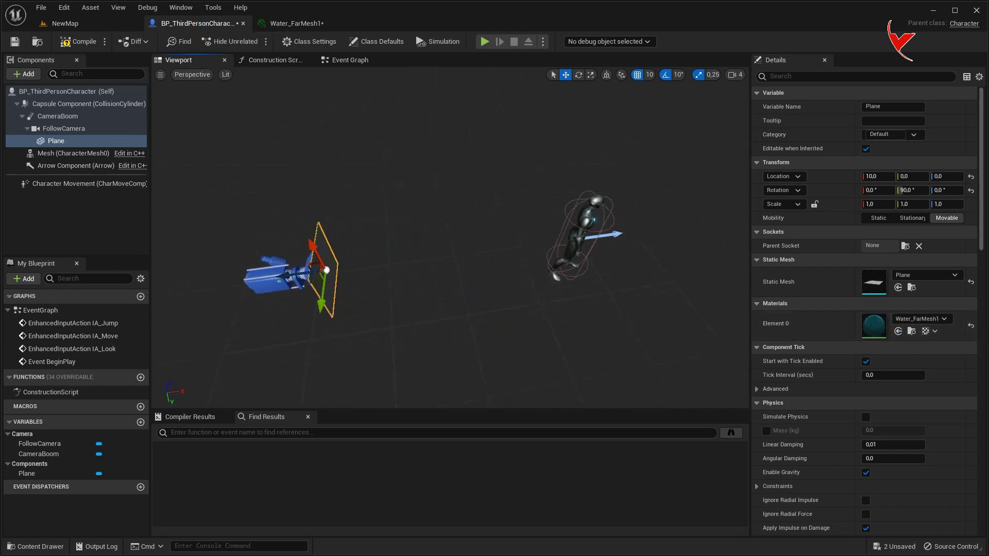
right_click_drag(474, 309, 474, 309)
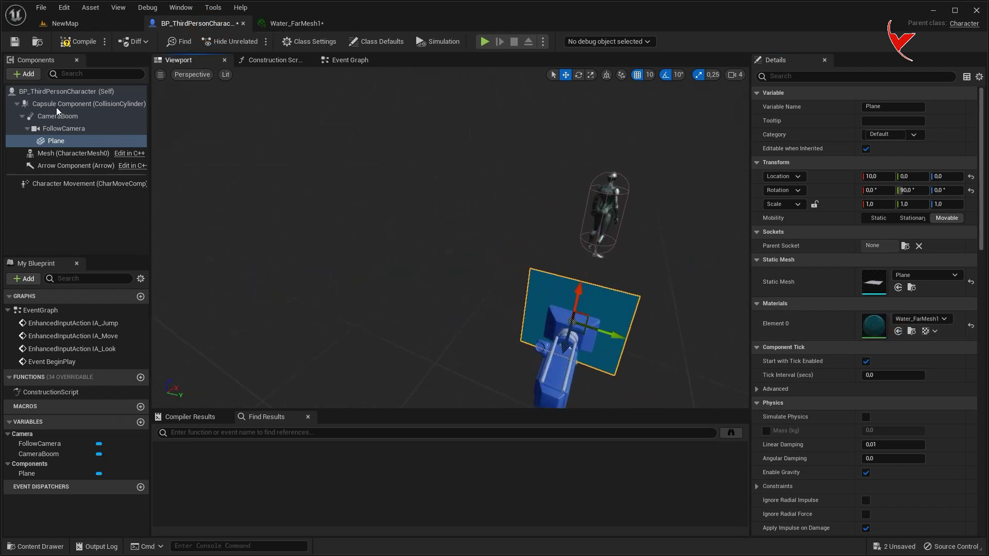
left_click(23, 75)
type("box")
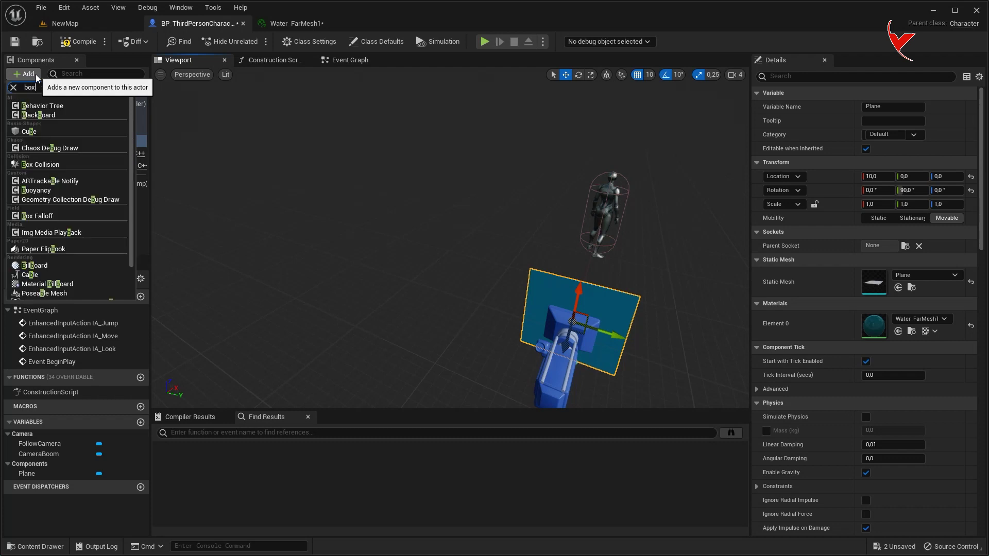
left_click(39, 109)
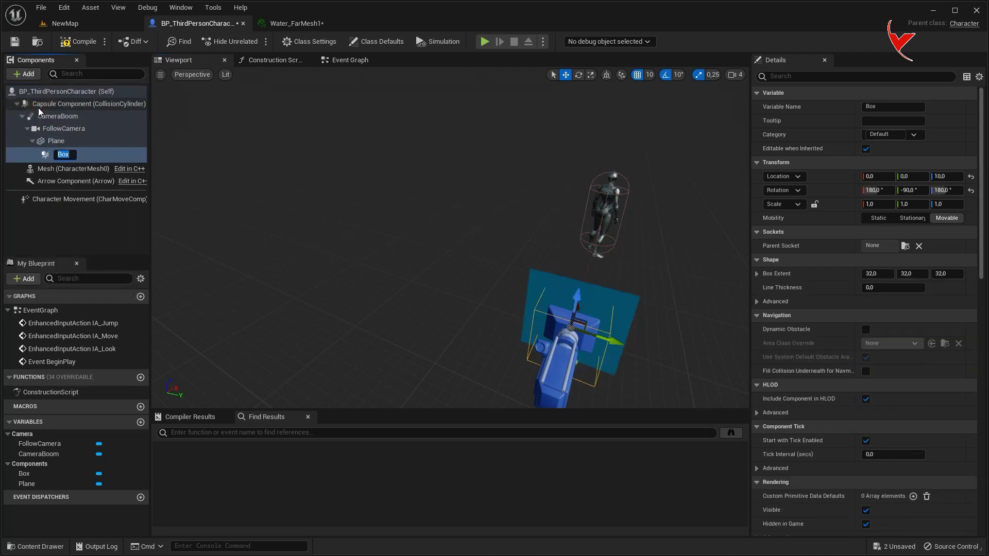
left_click(82, 155)
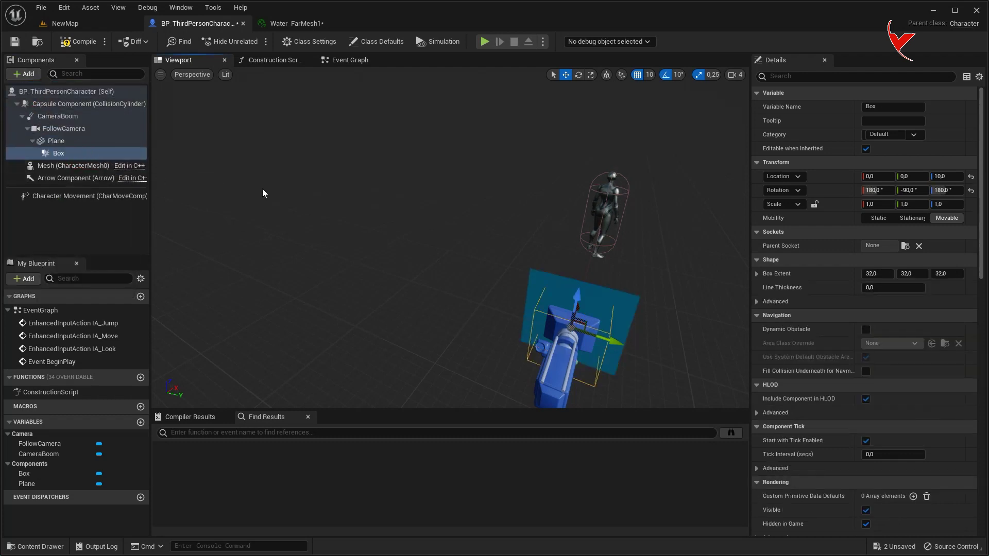
left_click_drag(440, 225, 361, 226)
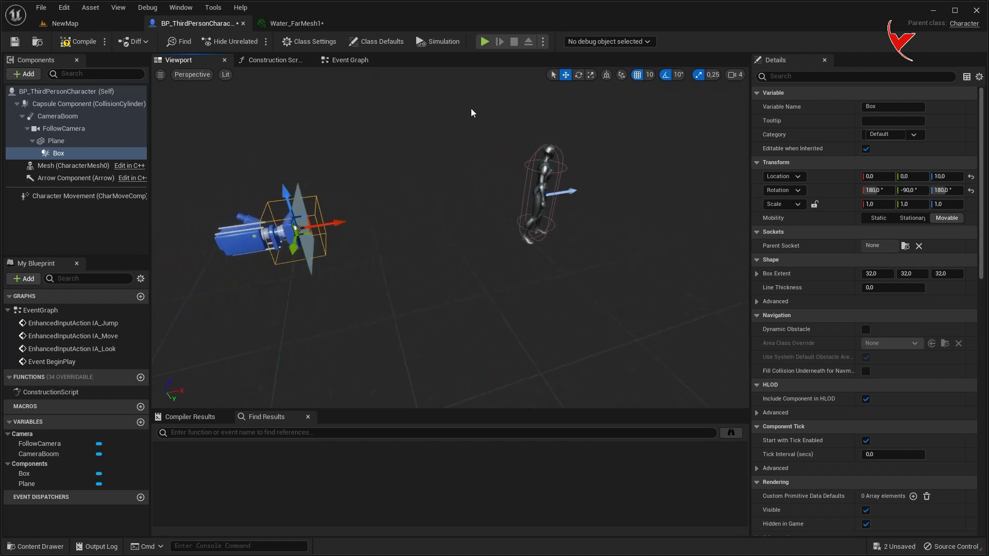
- Add an On Component Begin Overlap (Box) event to the character's Event Graph
left_click(356, 65)
scroll(875, 257, "down", 5)
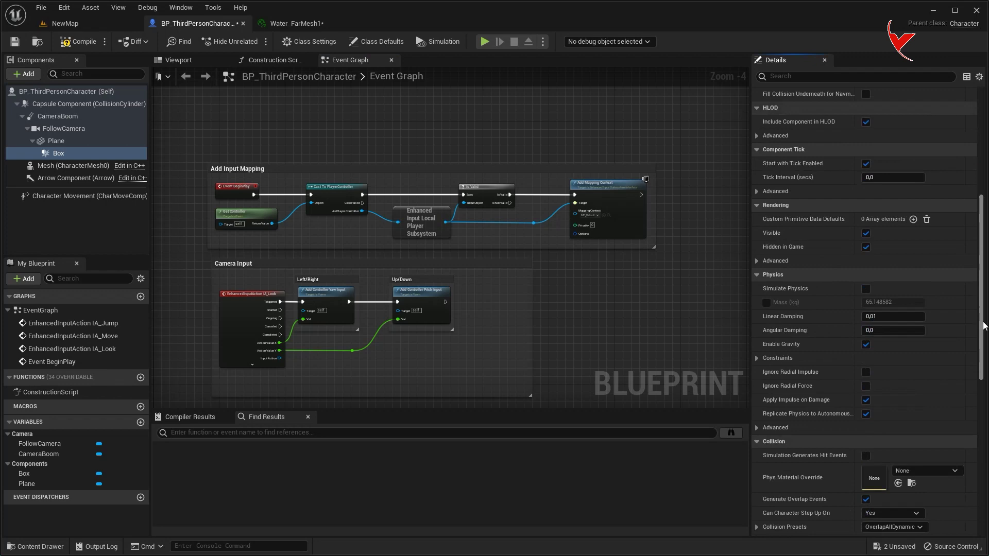
scroll(875, 283, "down", 5)
left_click(881, 305)
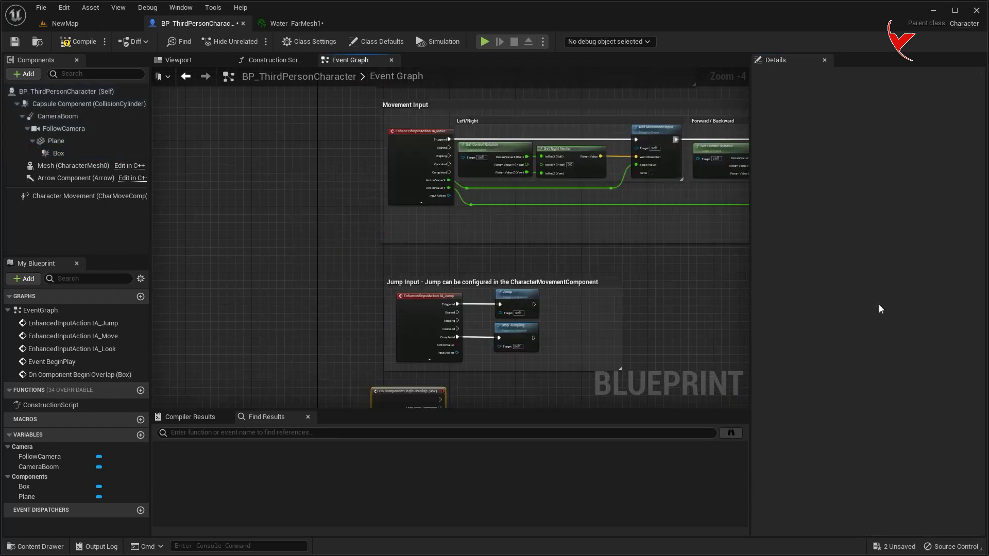
left_click_drag(332, 221, 361, 235)
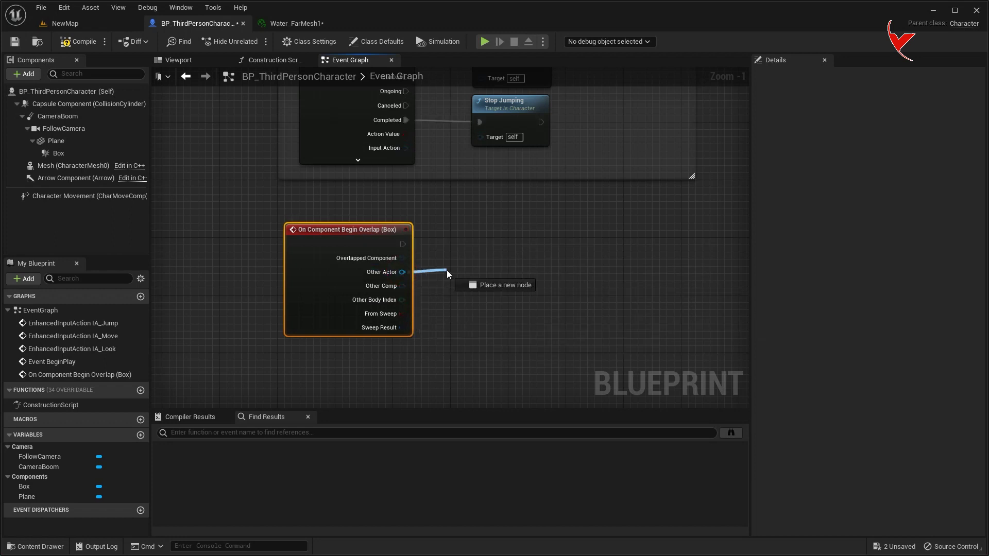
- Wire Other Actor into Get Display Name, then into a string Equal (==) check
left_click_drag(447, 270, 447, 270)
type("get")
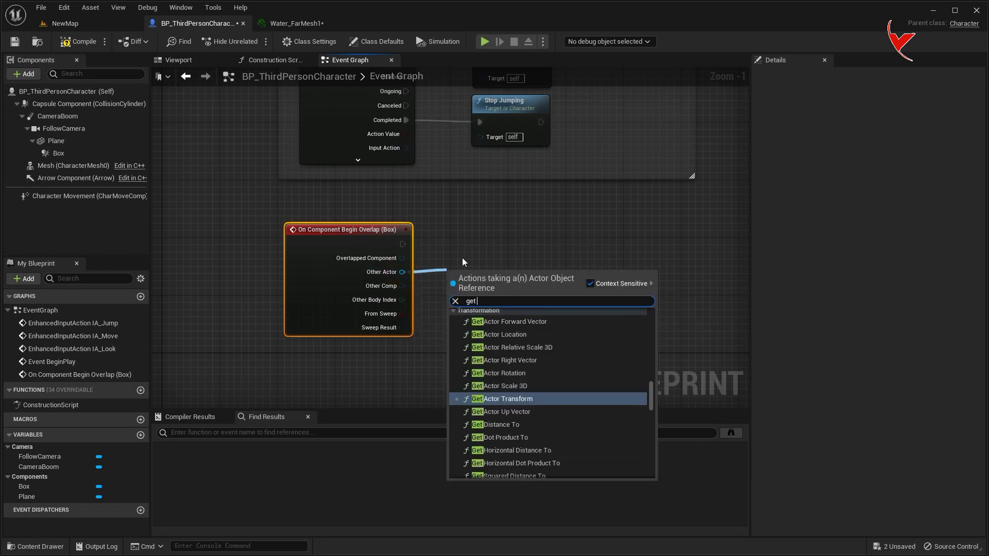
type(" dispa")
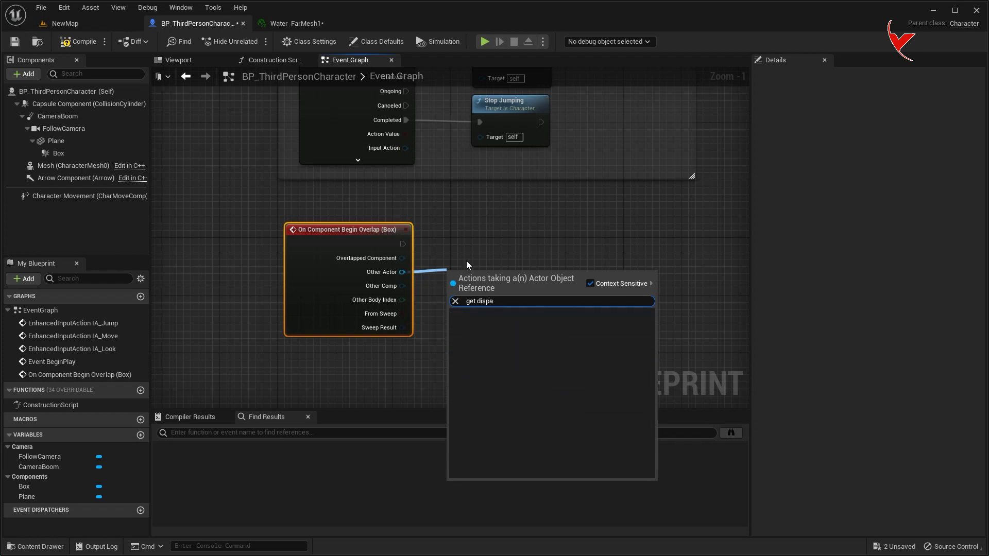
key("BackSpace")
type("l")
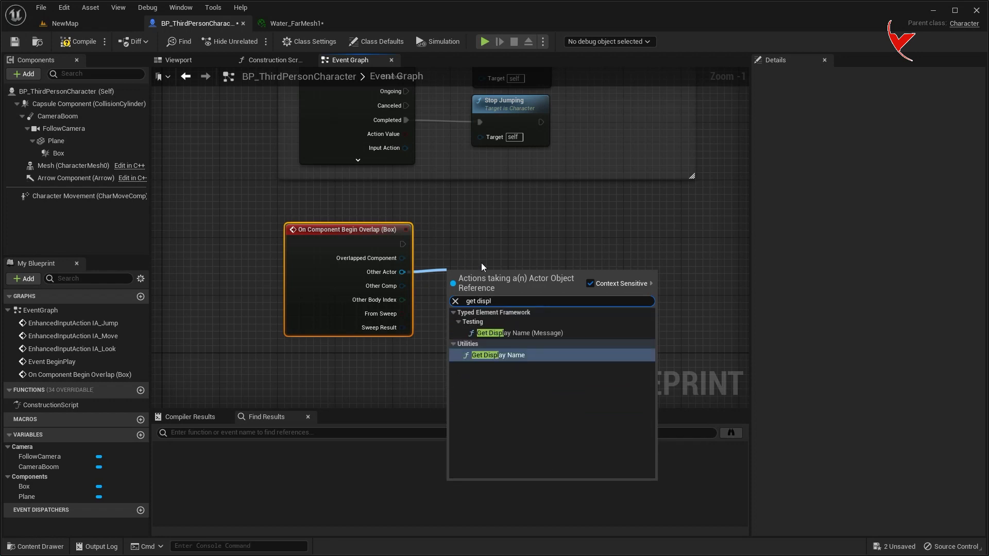
left_click(500, 355)
right_click_drag(512, 296, 393, 289)
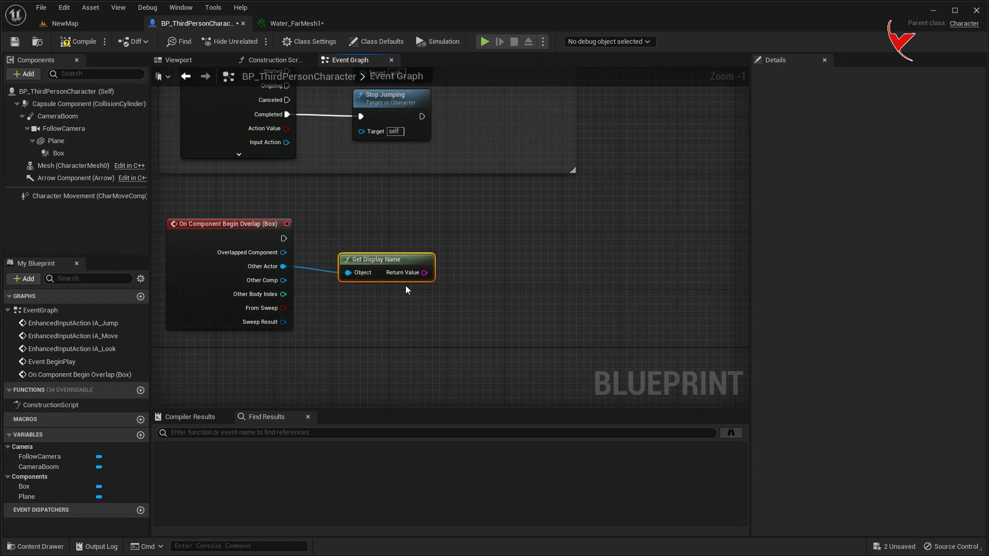
left_click_drag(426, 276, 455, 271)
type("==")
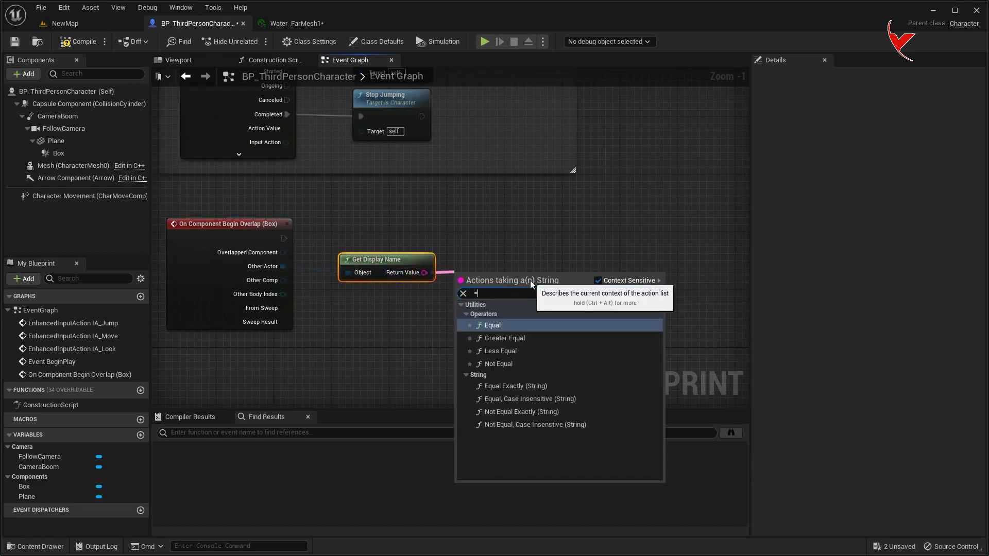
left_click(516, 347)
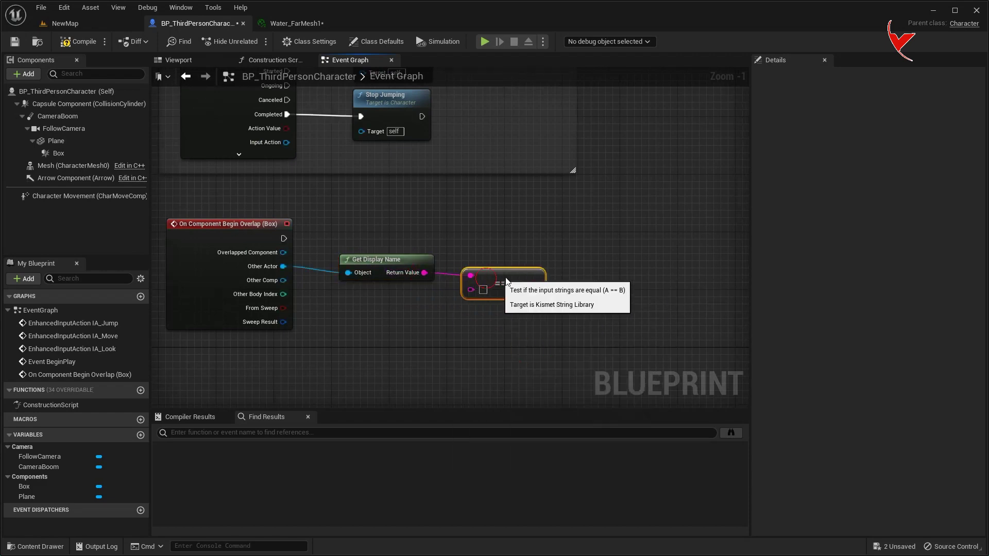
left_click(91, 25)
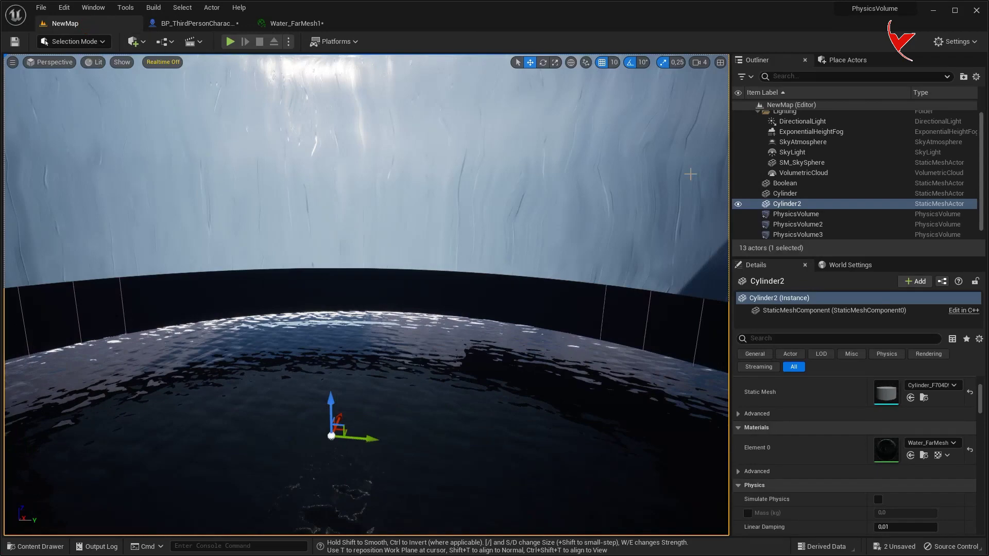
- Look up PhysicsVolume3, then drive a Branch from the overlap event using the name comparison
scroll(758, 225, "down", 1)
double_click(799, 224)
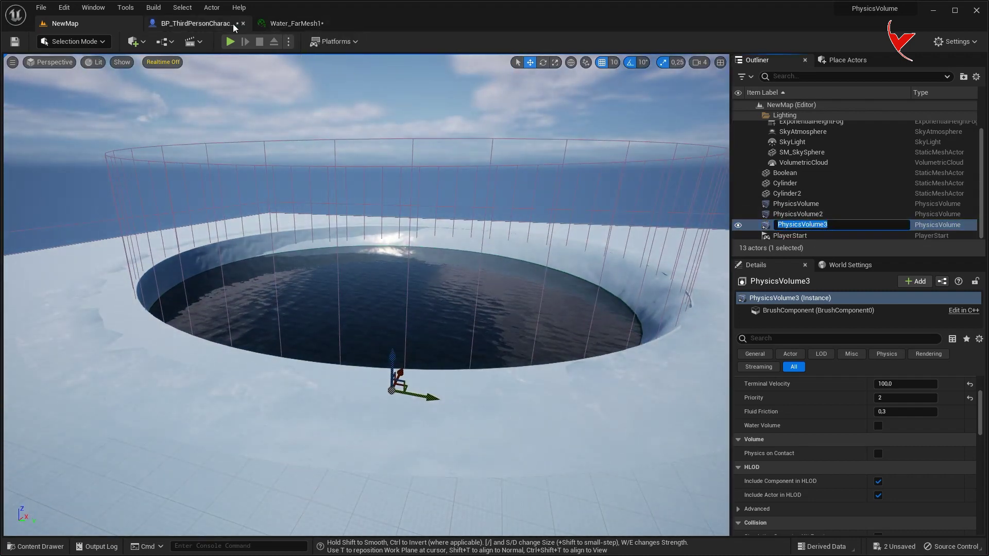
left_click(196, 24)
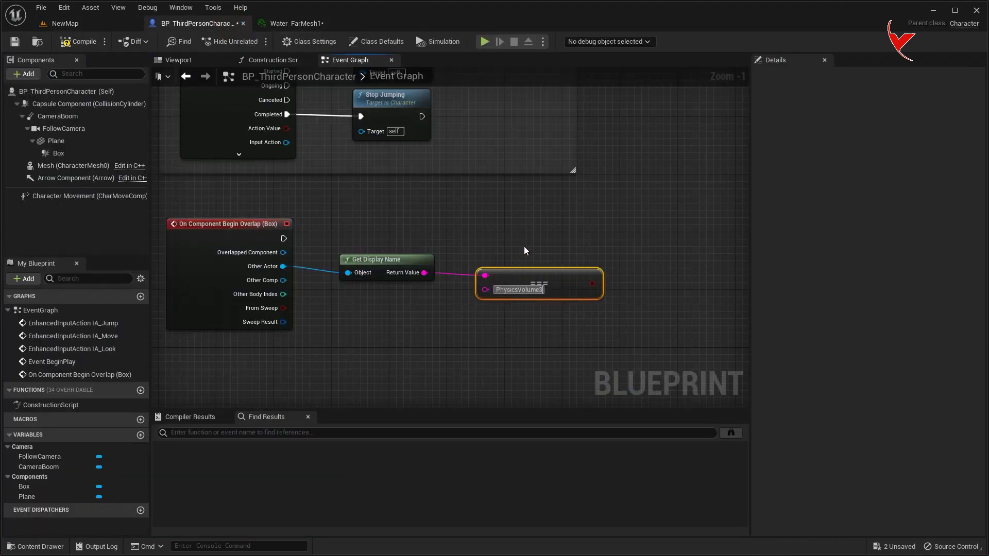
left_click_drag(285, 238, 609, 246)
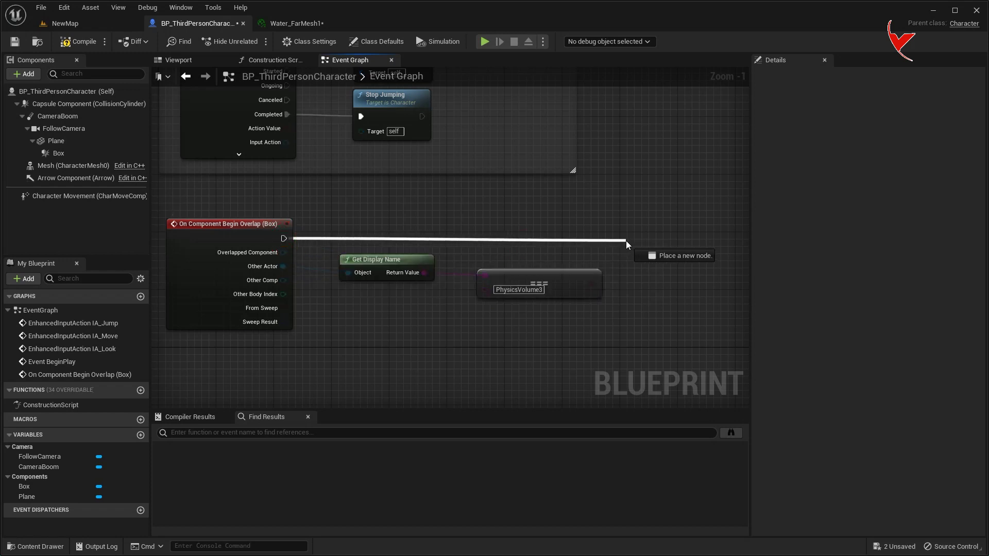
type("branch")
left_click(673, 404)
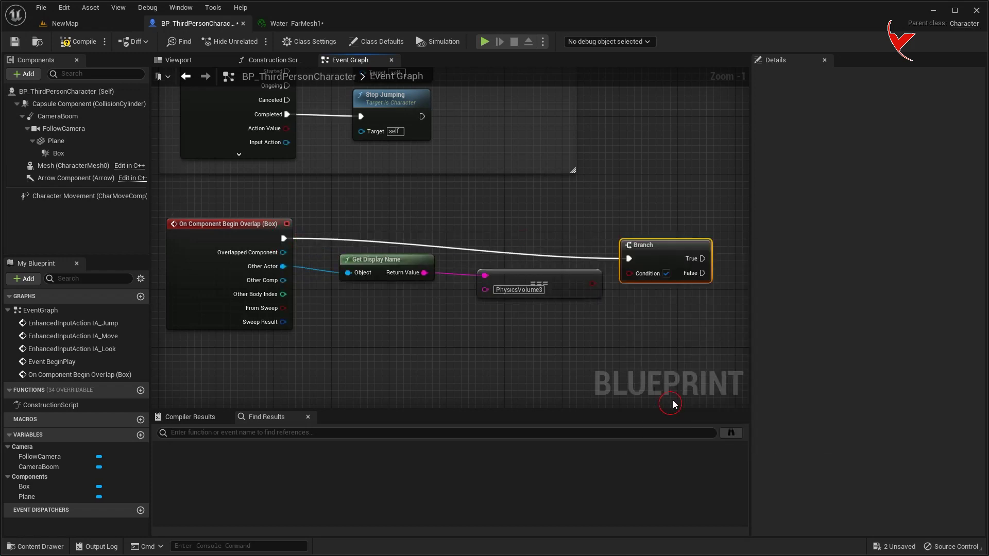
mouse_move(670, 252)
left_mouse_down()
mouse_move(676, 230)
mouse_move(644, 254)
left_mouse_up()
right_click_drag(323, 198, 157, 196)
- Add a Plane reference and a Set Visibility call (visible checked) after the Branch
left_click_drag(57, 141, 494, 282)
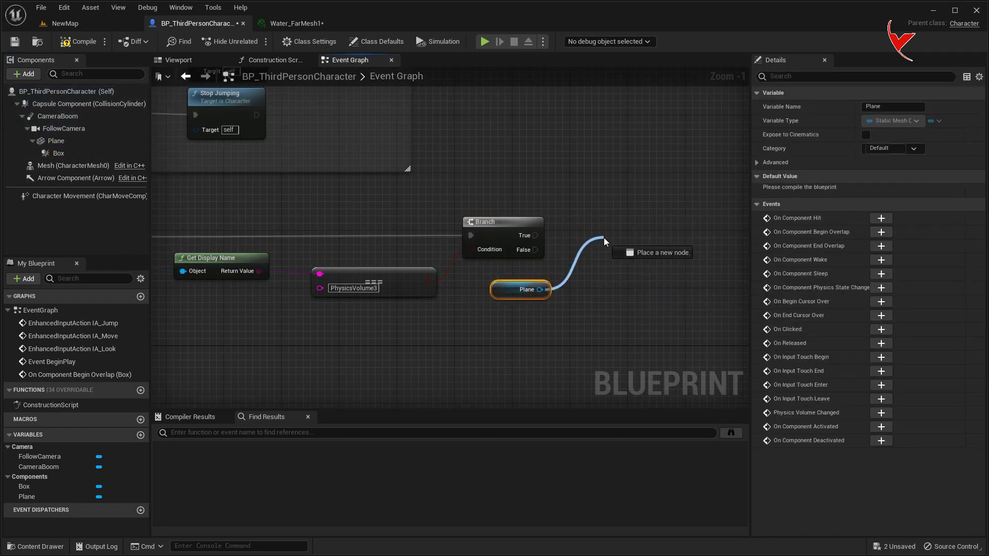
left_click_drag(604, 237, 610, 235)
type("set")
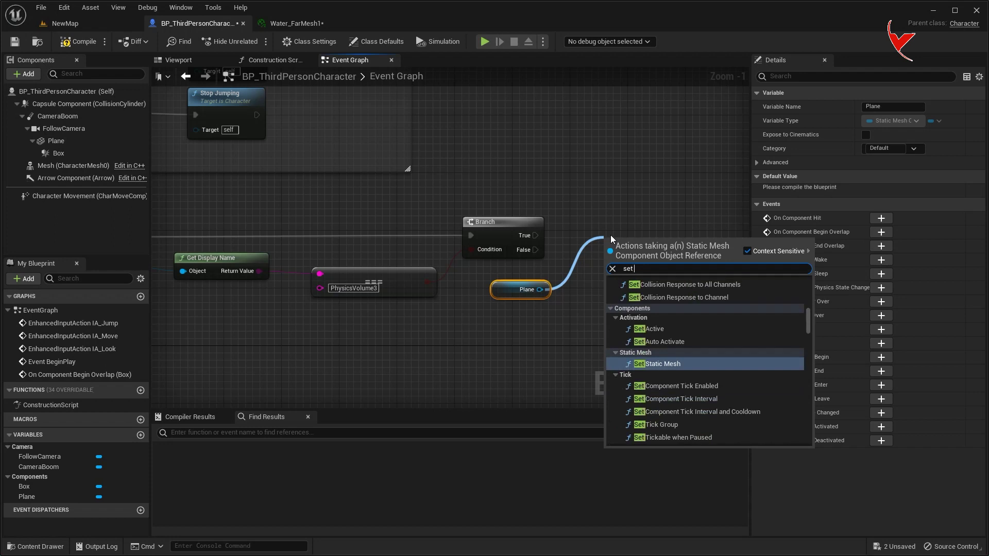
type(" visi")
left_click(636, 293)
mouse_move(642, 278)
left_mouse_down()
mouse_move(643, 257)
mouse_move(618, 243)
left_mouse_up()
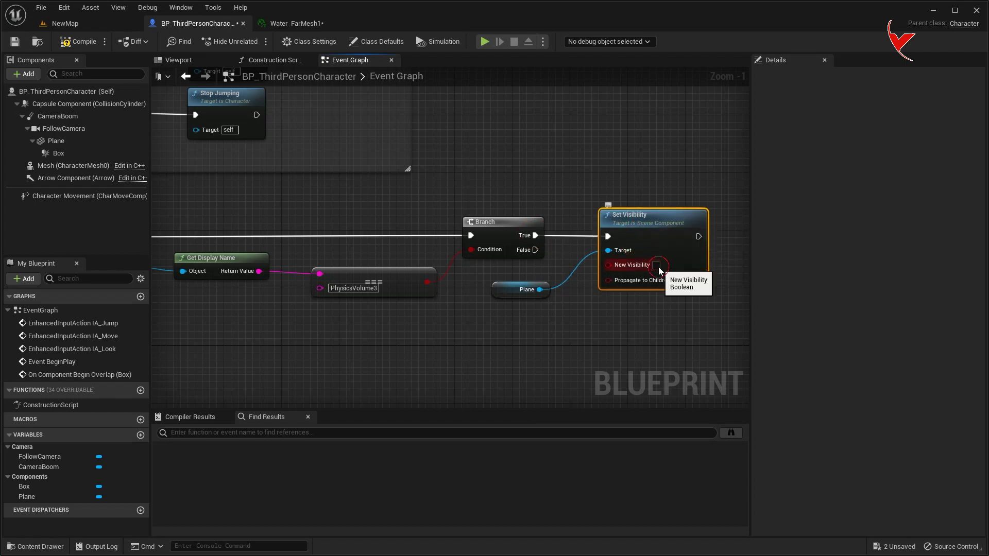
- Make the Plane start hidden by unticking its Visible property
left_click(57, 141)
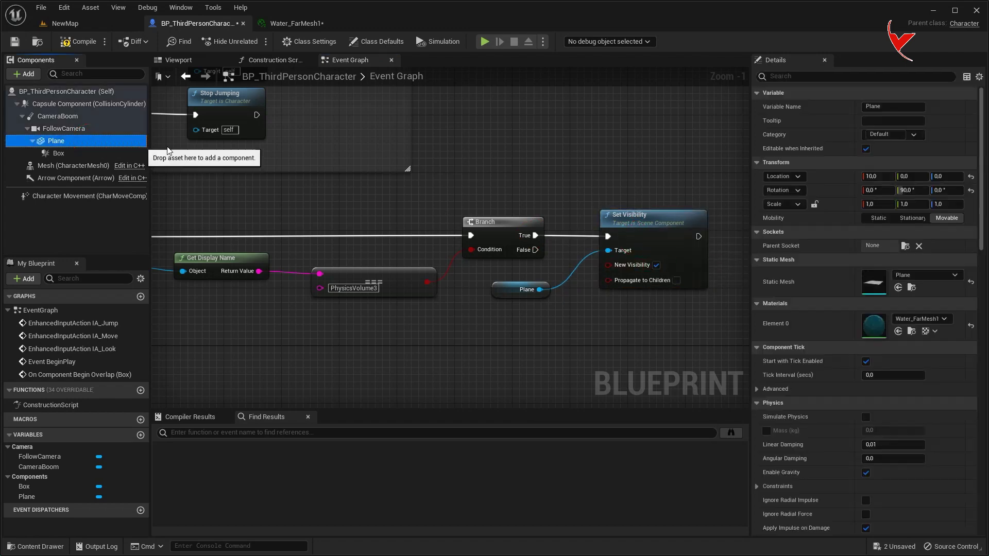
left_click(804, 77)
type("visi")
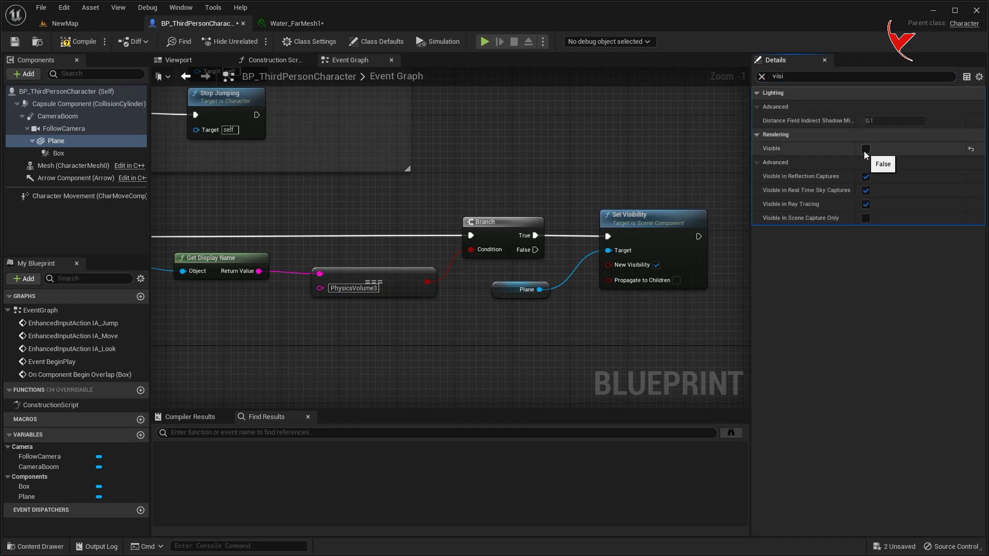
left_click(120, 26)
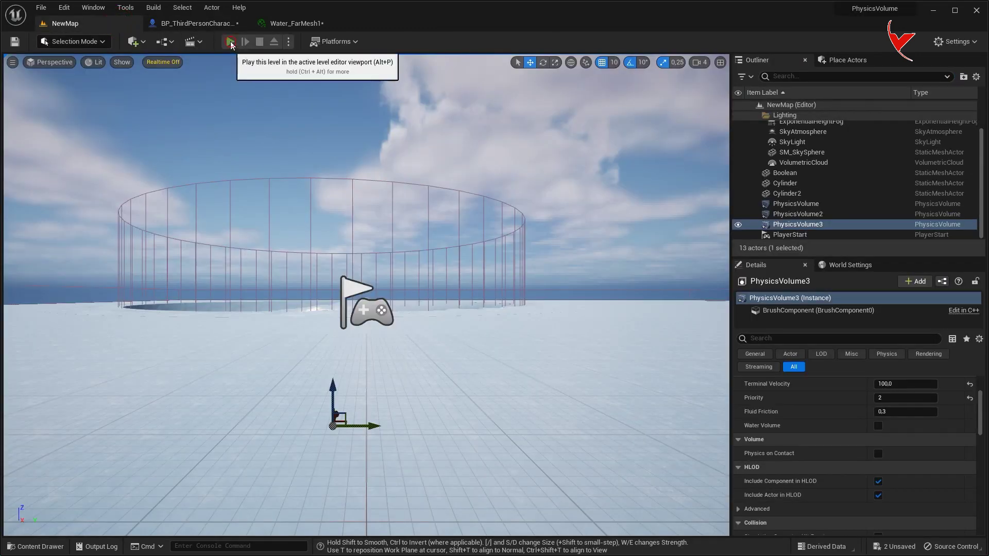
- Play-test by walking the character with W into the water pit to see the blue underwater overlay
left_click(228, 41)
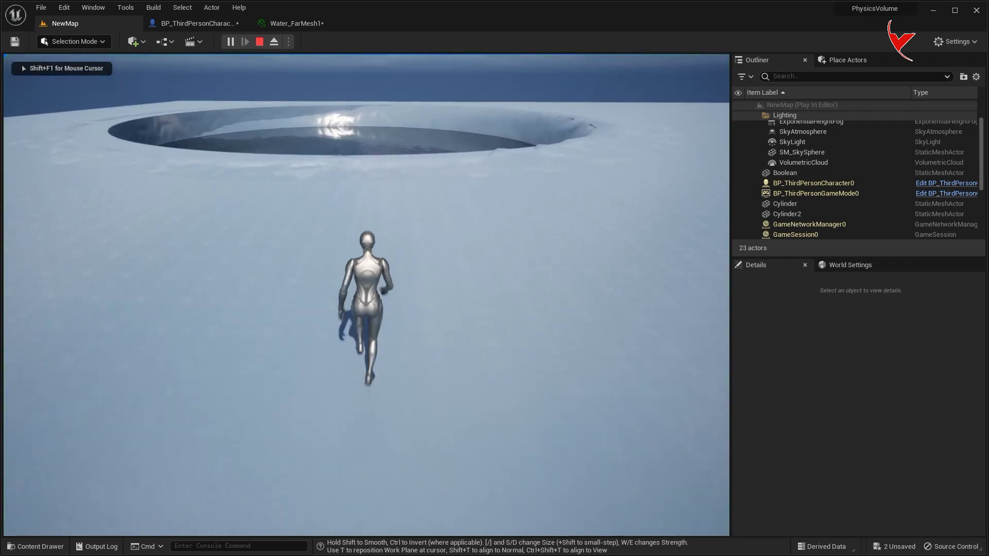
mouse_move(366, 295)
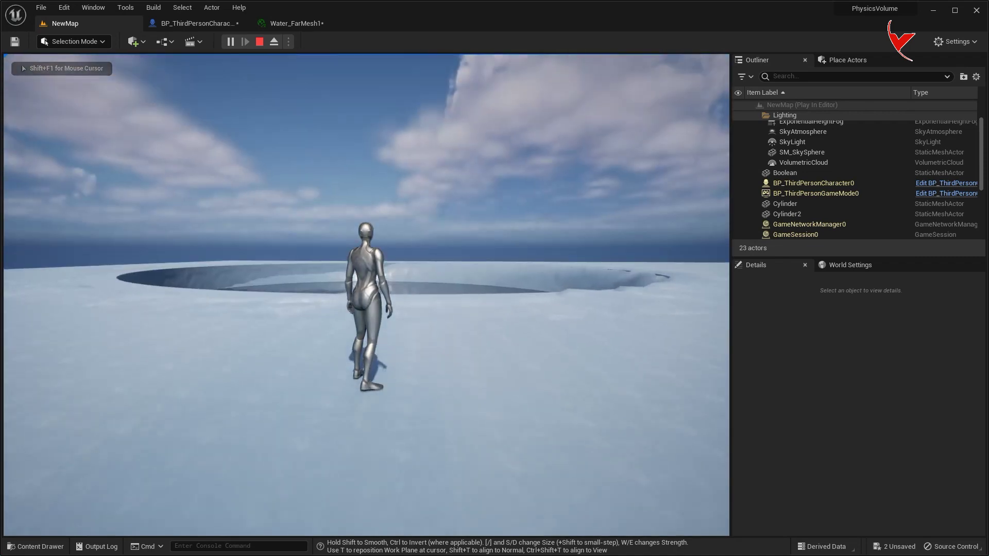
key("w")
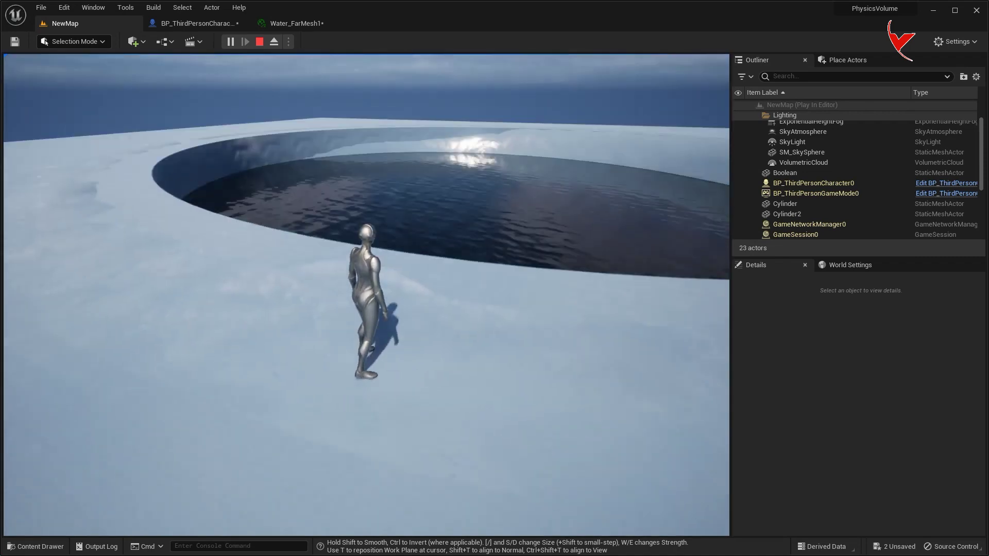
key("w")
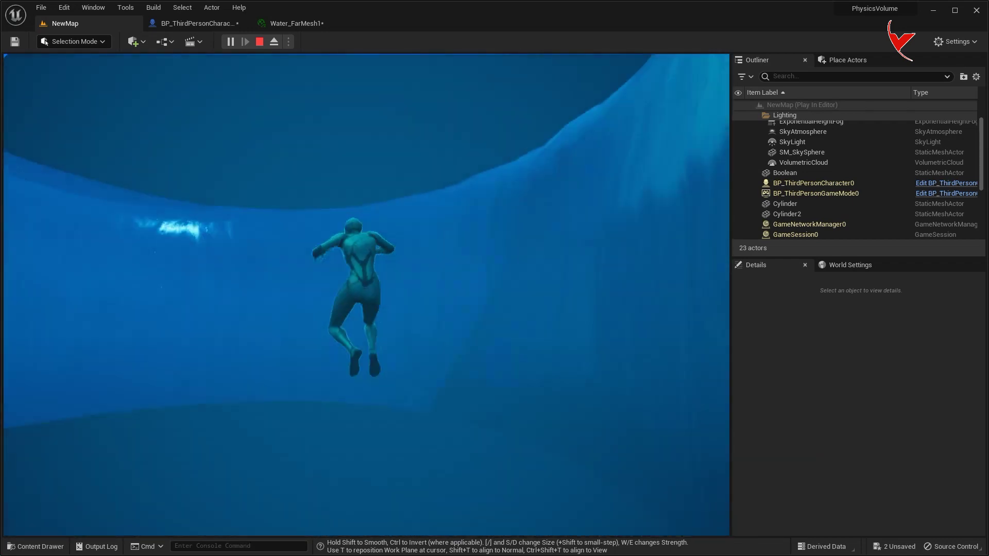
key("w")
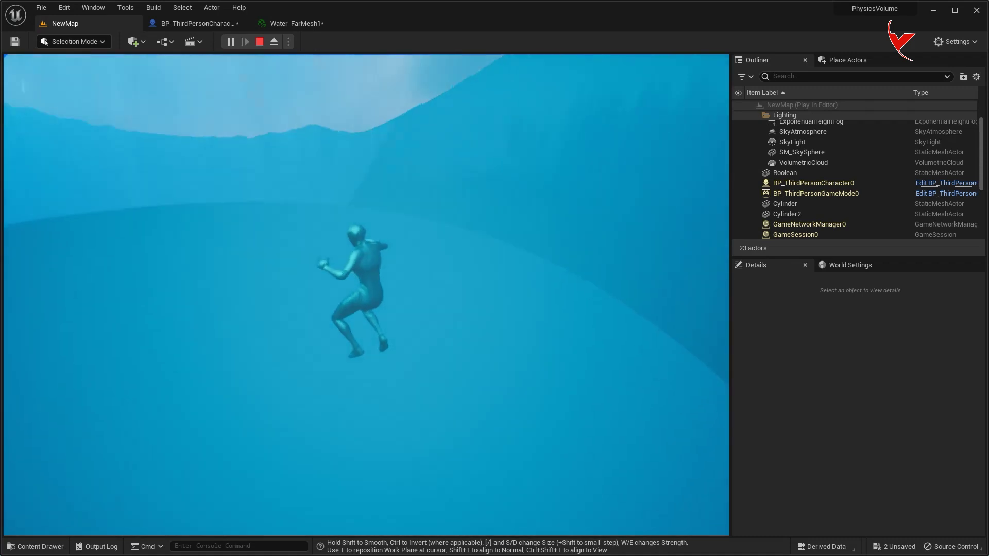